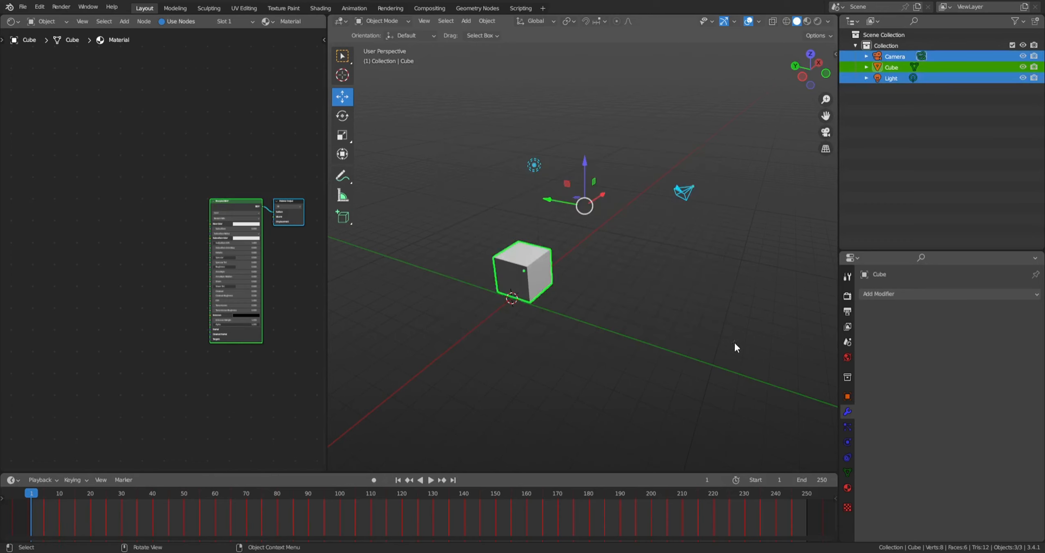
Step: Delete all the default objects from the scene: the camera, the cube and the light
{"action": "left_click_drag", "start_coordinate": [883, 148], "coordinate": [933, 53]}
{"action": "key", "text": "x"}
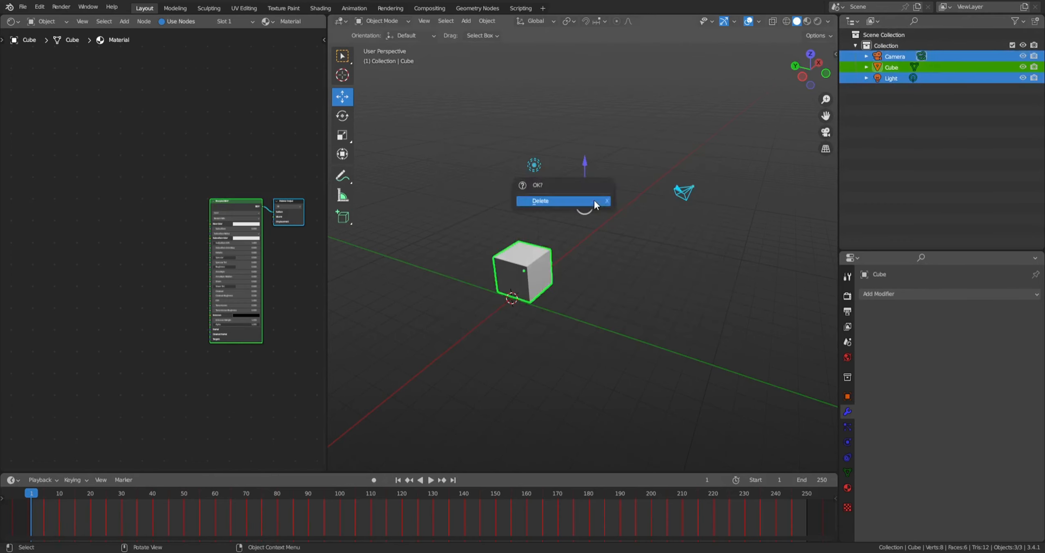
{"action": "left_click", "coordinate": [595, 199]}
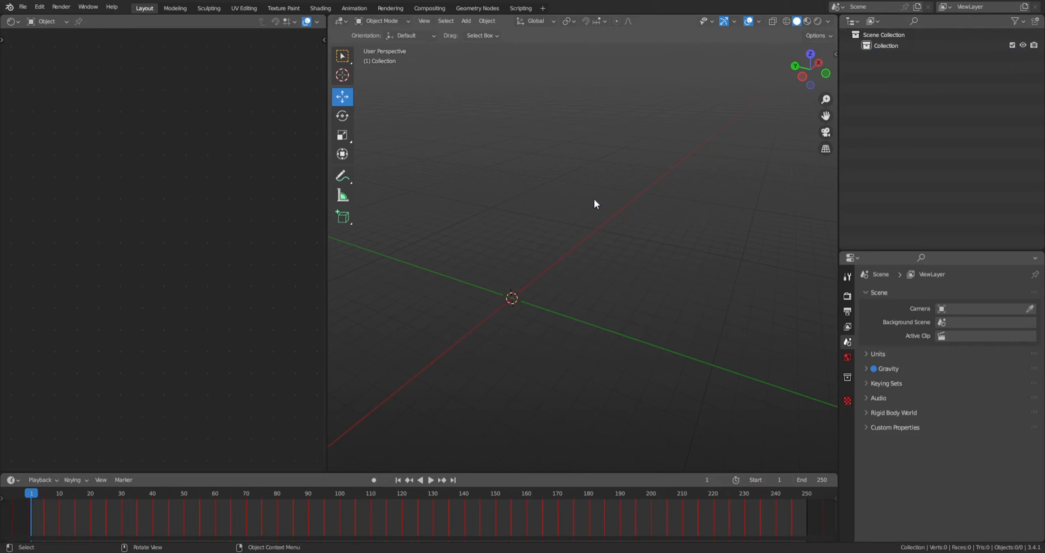
{"action": "middle_click_drag", "start_coordinate": [597, 184], "coordinate": [597, 223]}
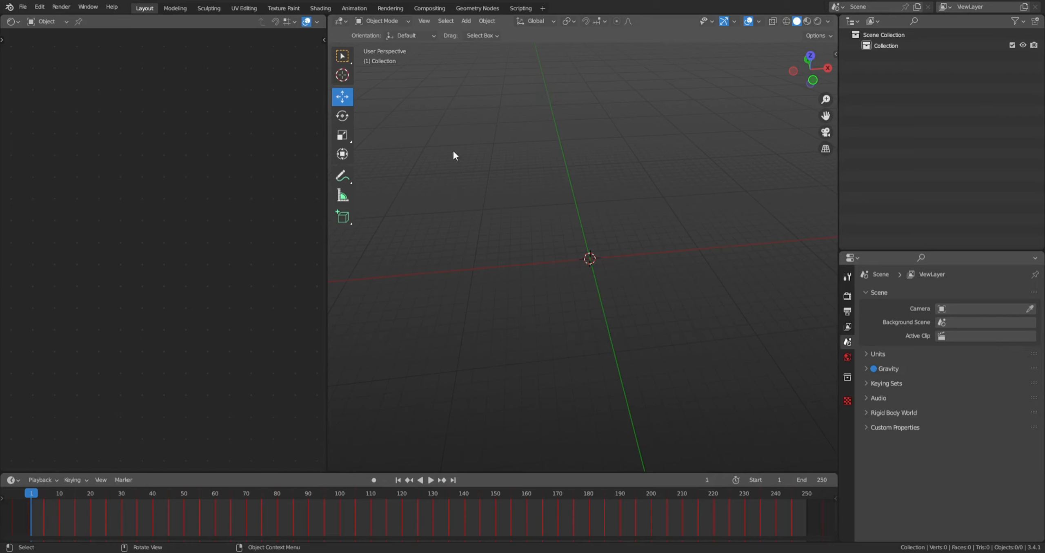
{"action": "key", "text": "shift+a"}
{"action": "key", "text": "shift+a"}
{"action": "mouse_move", "coordinate": [502, 158]}
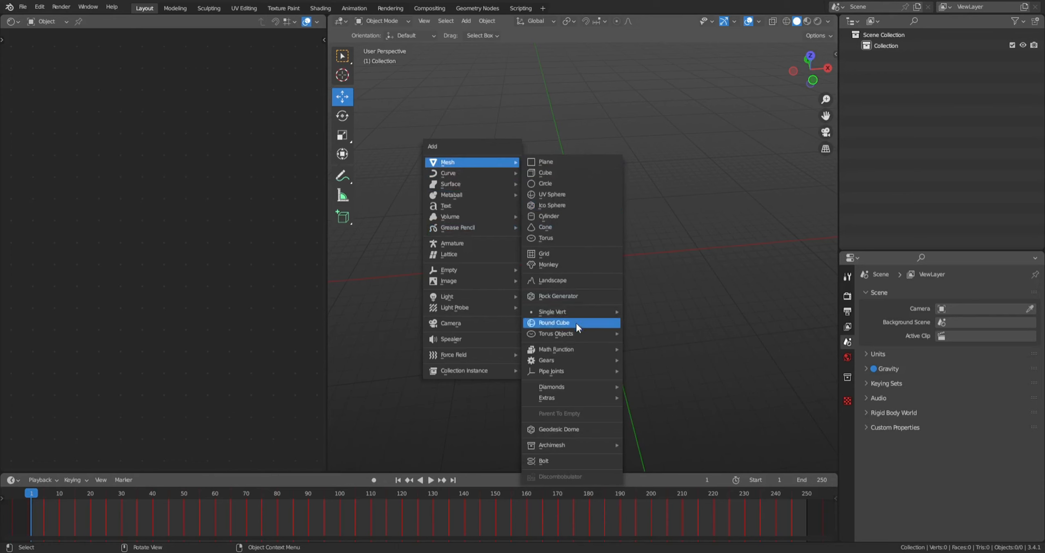
{"action": "key", "text": "Escape"}
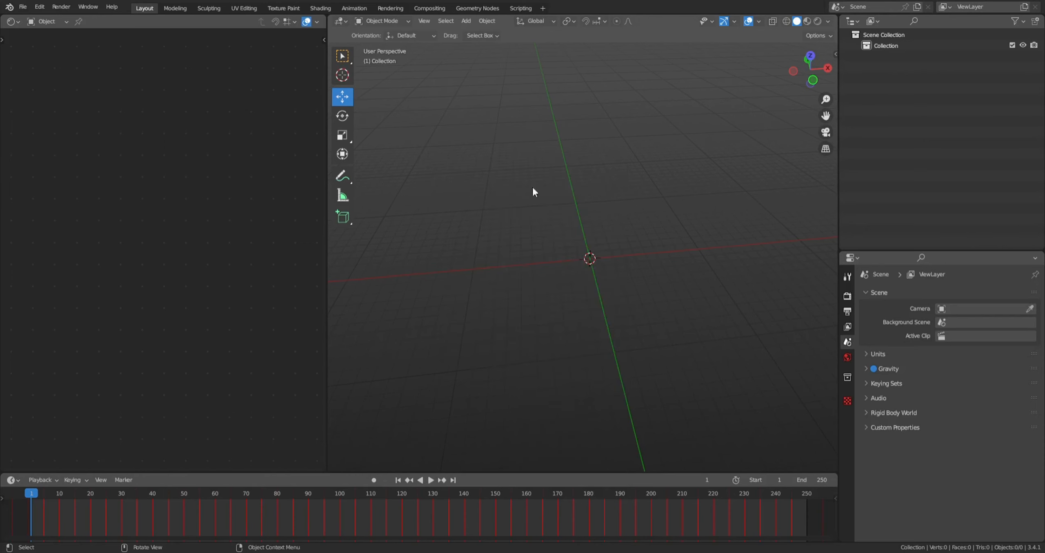
Step: Add a 2 m cube mesh at the world origin
{"action": "key", "text": "shift+a"}
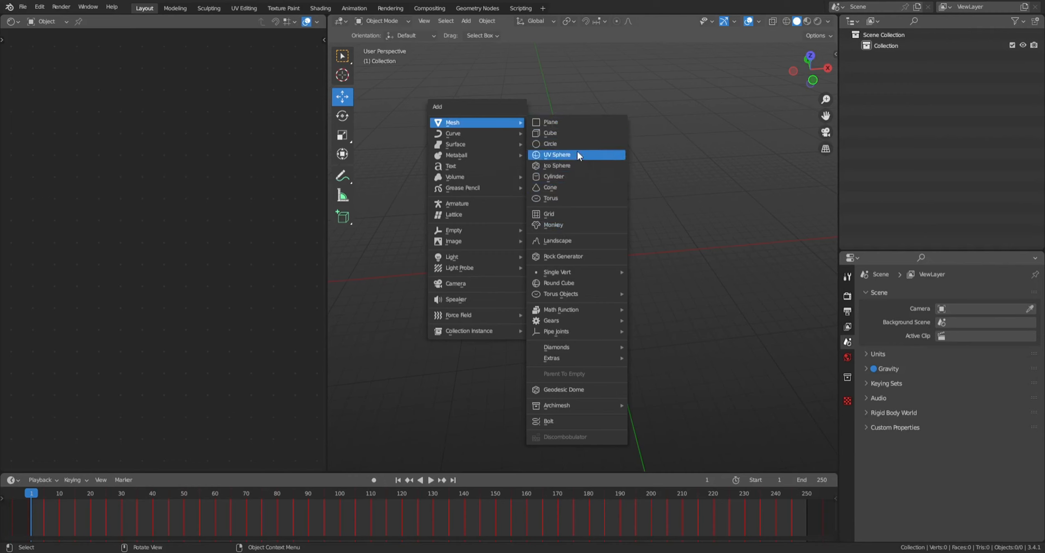
{"action": "left_click", "coordinate": [577, 129]}
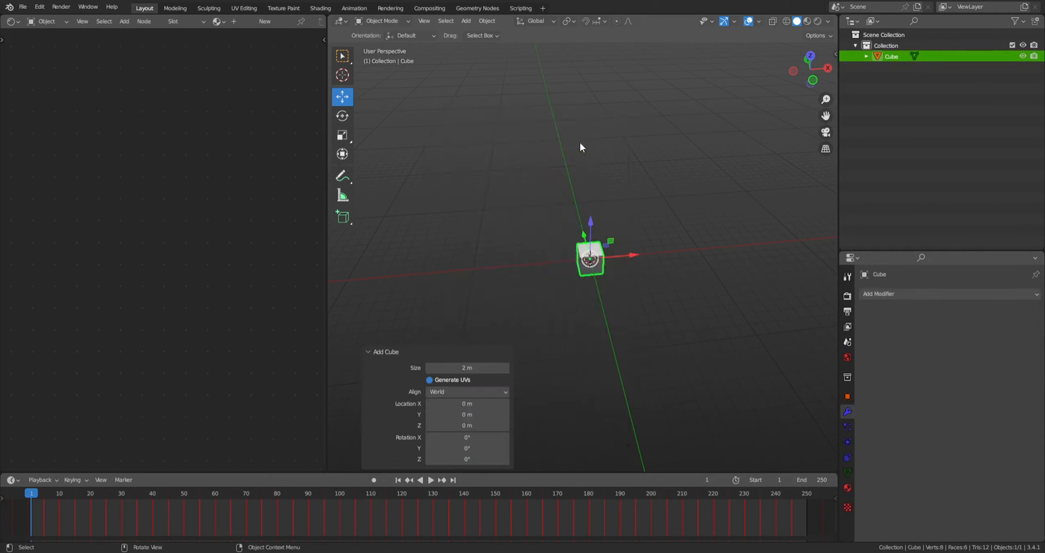
{"action": "middle_click_drag", "start_coordinate": [575, 249], "coordinate": [634, 223]}
{"action": "scroll", "coordinate": [566, 270], "scroll_direction": "up", "scroll_amount": 7}
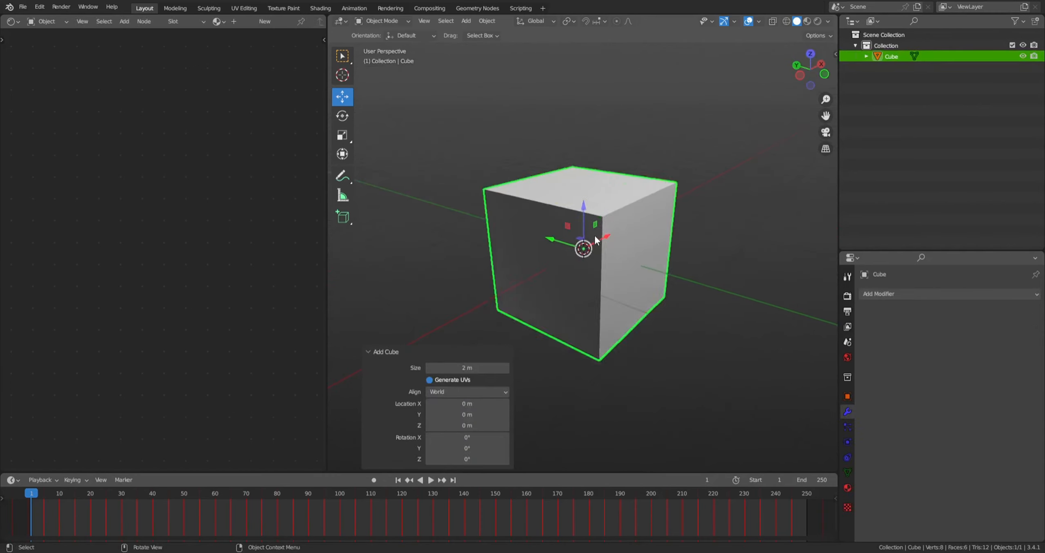
Step: Deselect the cube with the view moved away from it, reselect it by name in the Outliner and frame it in the viewport
{"action": "scroll", "coordinate": [571, 249], "scroll_direction": "down", "scroll_amount": 4}
{"action": "mouse_move", "coordinate": [571, 244]}
{"action": "middle_mouse_down"}
{"action": "mouse_move", "coordinate": [520, 242]}
{"action": "mouse_move", "coordinate": [573, 247]}
{"action": "middle_mouse_up"}
{"action": "scroll", "coordinate": [519, 247], "scroll_direction": "up", "scroll_amount": 5}
{"action": "scroll", "coordinate": [521, 245], "scroll_direction": "down", "scroll_amount": 6}
{"action": "scroll", "coordinate": [571, 243], "scroll_direction": "down", "scroll_amount": 8}
{"action": "middle_click_drag", "start_coordinate": [790, 232], "coordinate": [455, 175], "text": "shift"}
{"action": "left_click", "coordinate": [735, 198]}
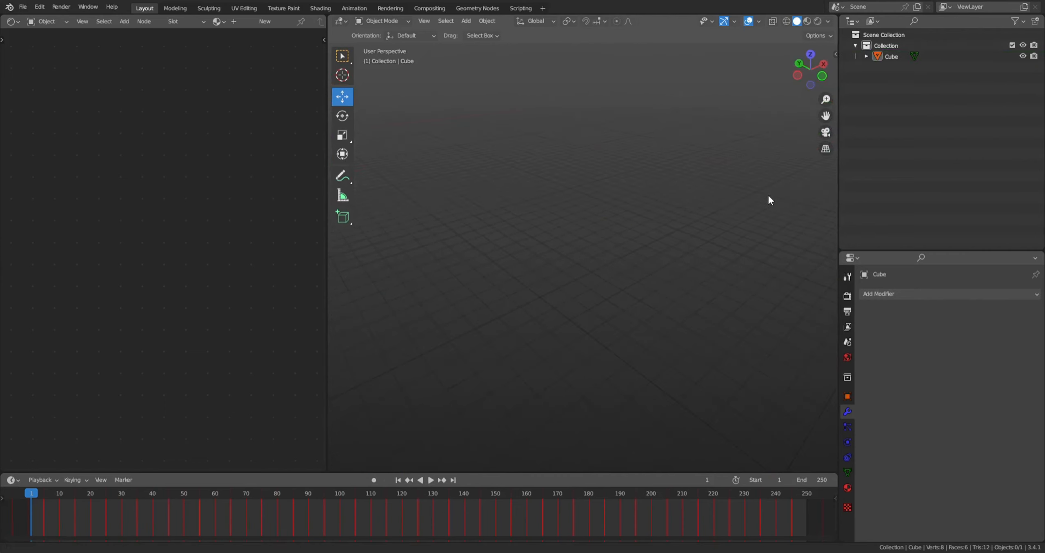
{"action": "left_click", "coordinate": [901, 56]}
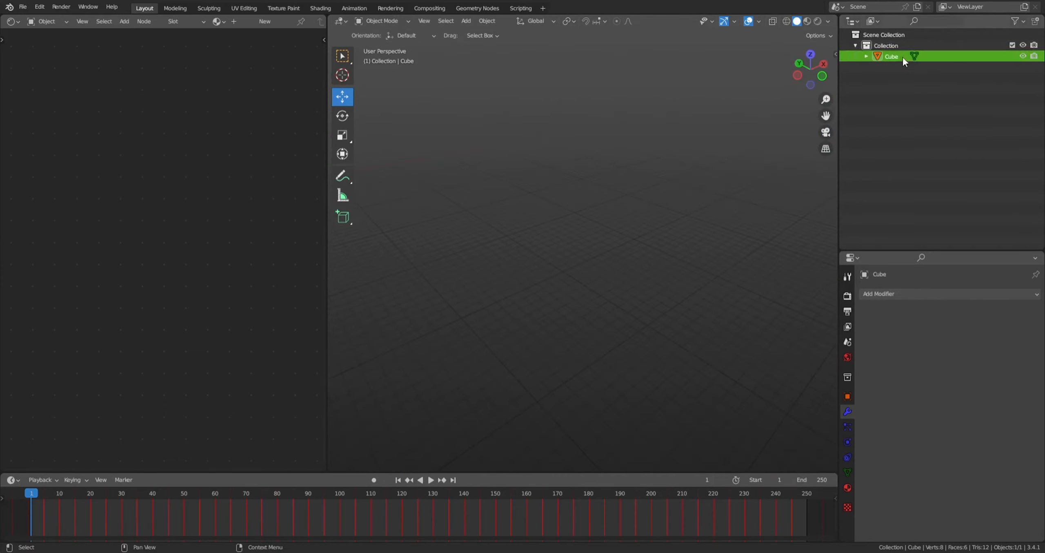
{"action": "key", "text": "KP_Decimal"}
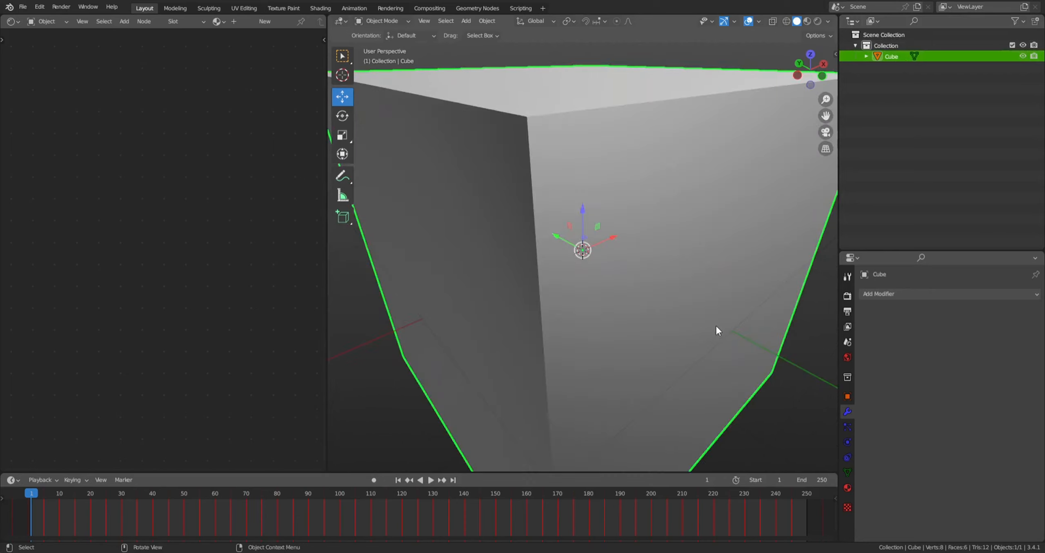
Step: Flatten the cube with the Scale tool to about 0.251 along the Z axis
{"action": "scroll", "coordinate": [700, 297], "scroll_direction": "down", "scroll_amount": 6}
{"action": "middle_click_drag", "start_coordinate": [700, 297], "coordinate": [665, 143]}
{"action": "scroll", "coordinate": [600, 255], "scroll_direction": "up", "scroll_amount": 1}
{"action": "scroll", "coordinate": [567, 244], "scroll_direction": "down", "scroll_amount": 2}
{"action": "scroll", "coordinate": [567, 220], "scroll_direction": "up", "scroll_amount": 4}
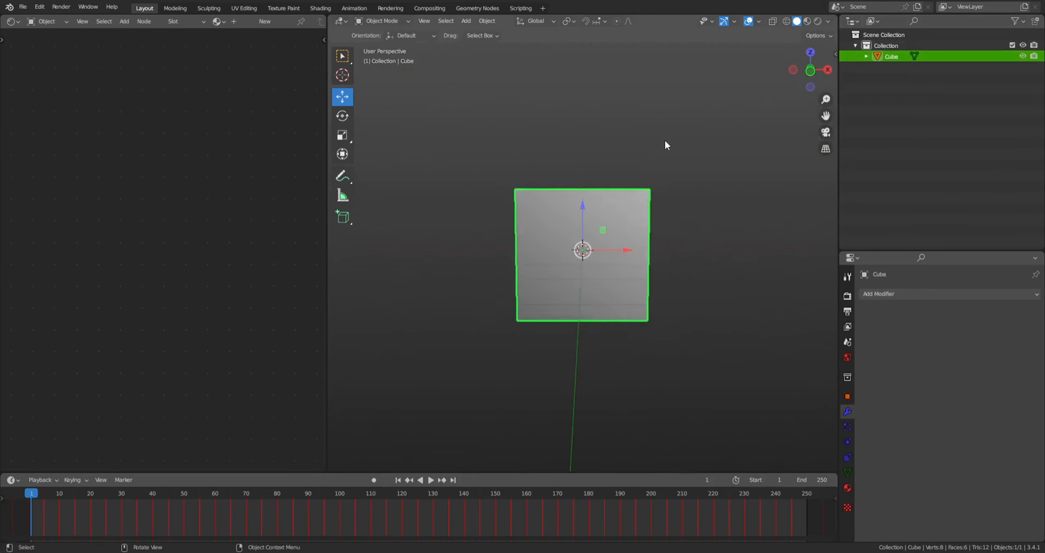
{"action": "scroll", "coordinate": [664, 142], "scroll_direction": "up", "scroll_amount": 1}
{"action": "left_click", "coordinate": [343, 135]}
{"action": "left_click_drag", "start_coordinate": [589, 212], "coordinate": [622, 240]}
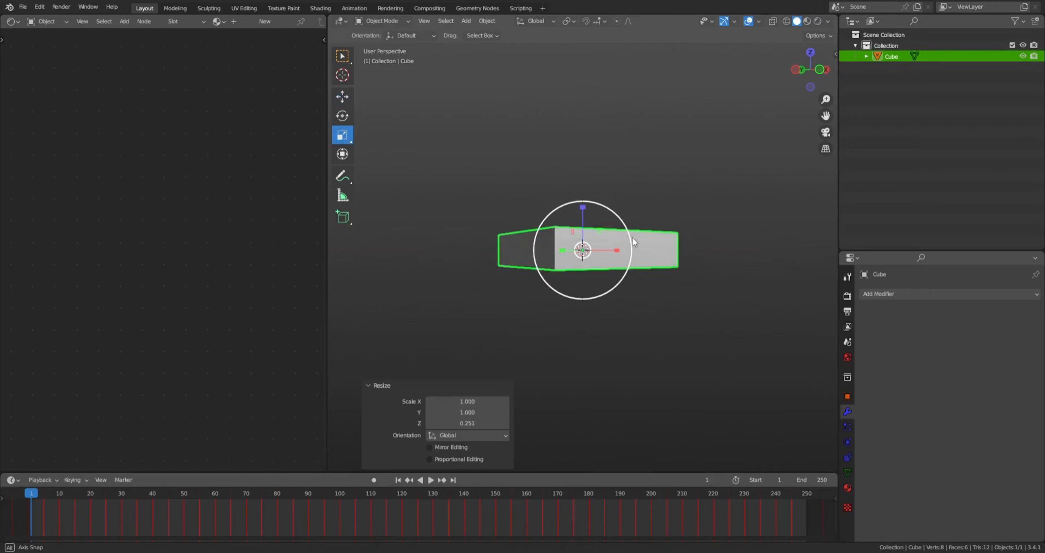
Step: Thin the slab further along global Z by scaling it by about 0.727 and again by about 0.868
{"action": "middle_click_drag", "start_coordinate": [653, 233], "coordinate": [656, 228]}
{"action": "key", "text": "s"}
{"action": "key", "text": "z"}
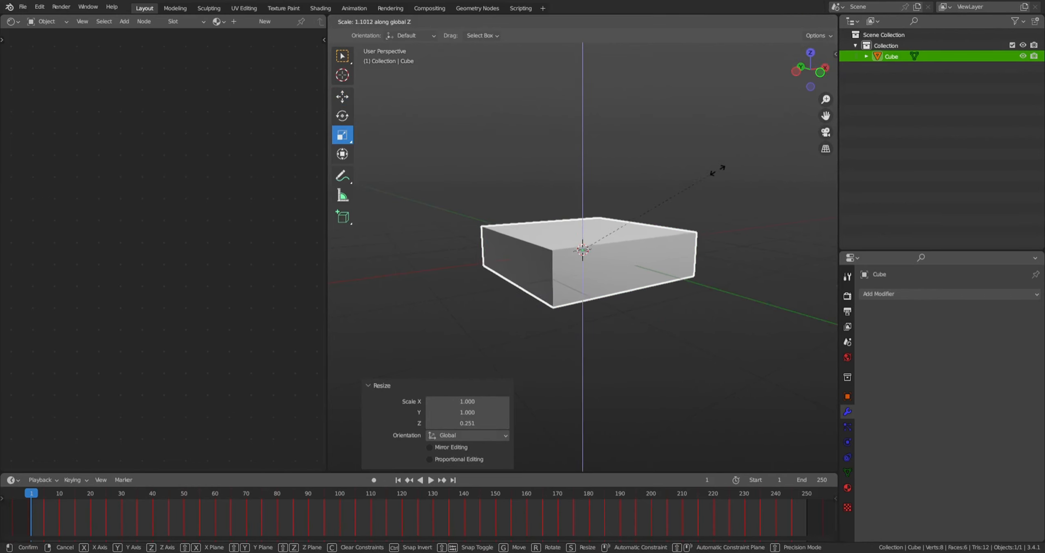
{"action": "left_click", "coordinate": [661, 196]}
{"action": "key", "text": "s"}
{"action": "key", "text": "z"}
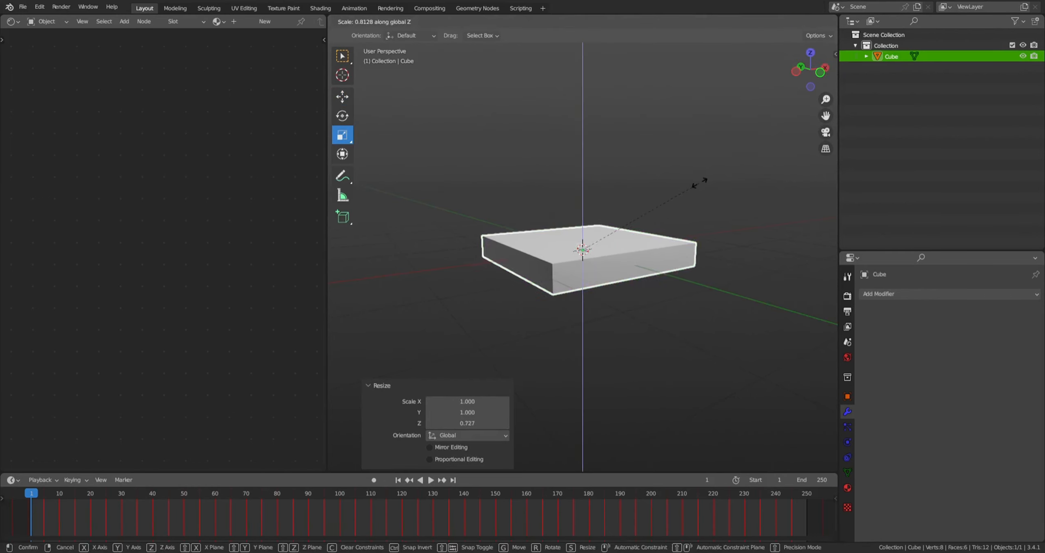
{"action": "left_click", "coordinate": [707, 178]}
Step: Examine the flattened slab from several angles and distances
{"action": "middle_click_drag", "start_coordinate": [691, 173], "coordinate": [628, 182]}
{"action": "scroll", "coordinate": [671, 163], "scroll_direction": "up", "scroll_amount": 2}
{"action": "scroll", "coordinate": [641, 186], "scroll_direction": "up", "scroll_amount": 2}
{"action": "scroll", "coordinate": [610, 186], "scroll_direction": "down", "scroll_amount": 3}
{"action": "scroll", "coordinate": [628, 181], "scroll_direction": "up", "scroll_amount": 3}
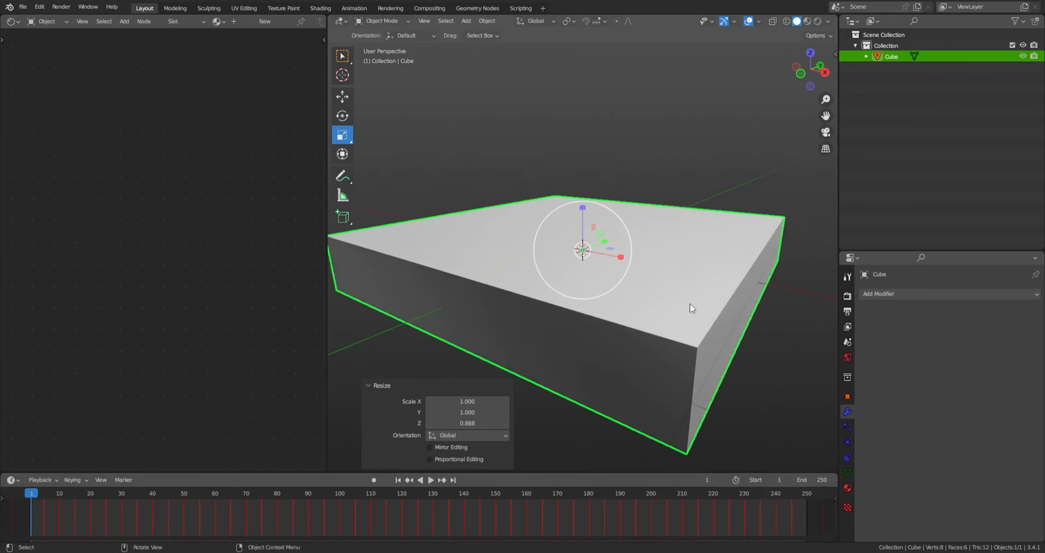
{"action": "scroll", "coordinate": [691, 304], "scroll_direction": "down", "scroll_amount": 3}
{"action": "middle_click_drag", "start_coordinate": [690, 304], "coordinate": [679, 330]}
{"action": "scroll", "coordinate": [680, 330], "scroll_direction": "down", "scroll_amount": 1}
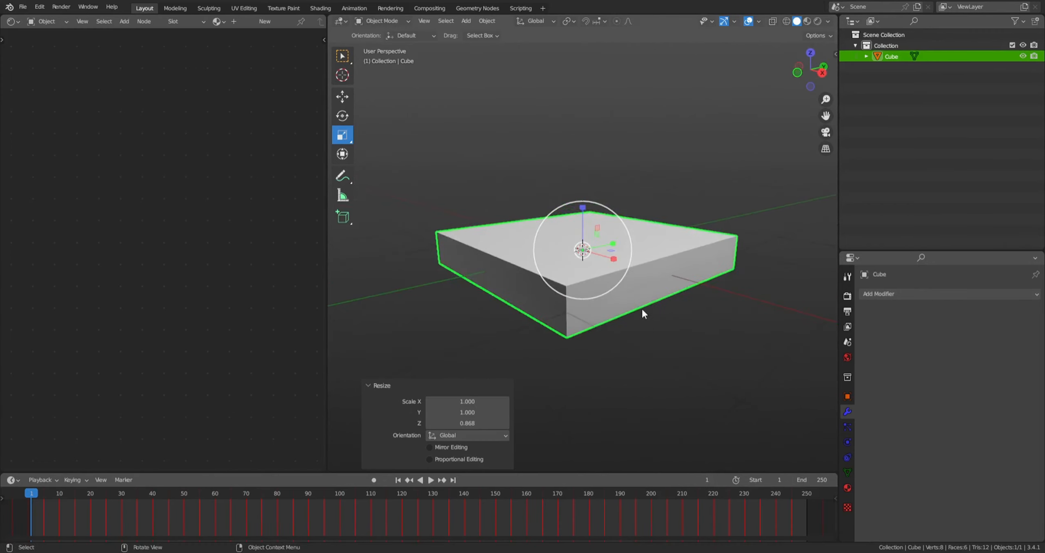
{"action": "middle_click_drag", "start_coordinate": [585, 306], "coordinate": [628, 277]}
Step: Put the slab into Edit Mode and toggle repeatedly between the two modes, finishing in Object Mode
{"action": "left_click", "coordinate": [363, 21]}
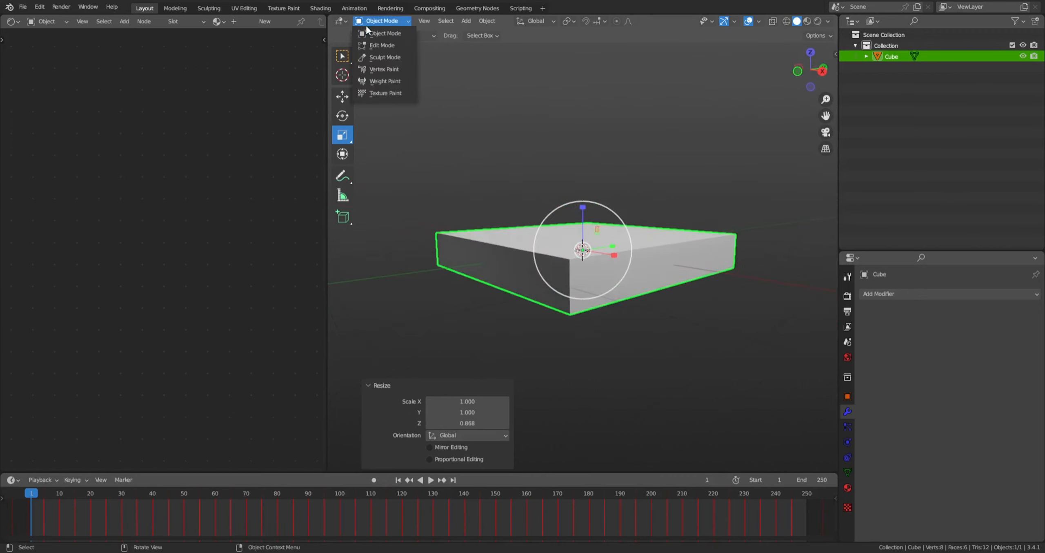
{"action": "left_click", "coordinate": [366, 45]}
{"action": "middle_click_drag", "start_coordinate": [712, 191], "coordinate": [738, 209]}
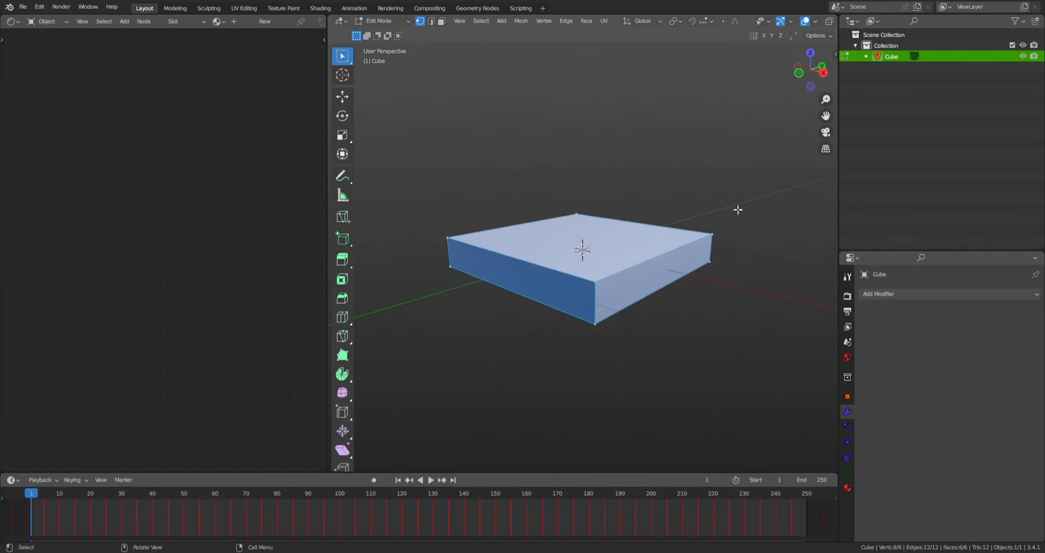
{"action": "key", "text": "Tab"}
{"action": "key", "text": "Tab"}
{"action": "middle_click_drag", "start_coordinate": [444, 192], "coordinate": [679, 159]}
{"action": "key", "text": "Tab"}
{"action": "key", "text": "Tab"}
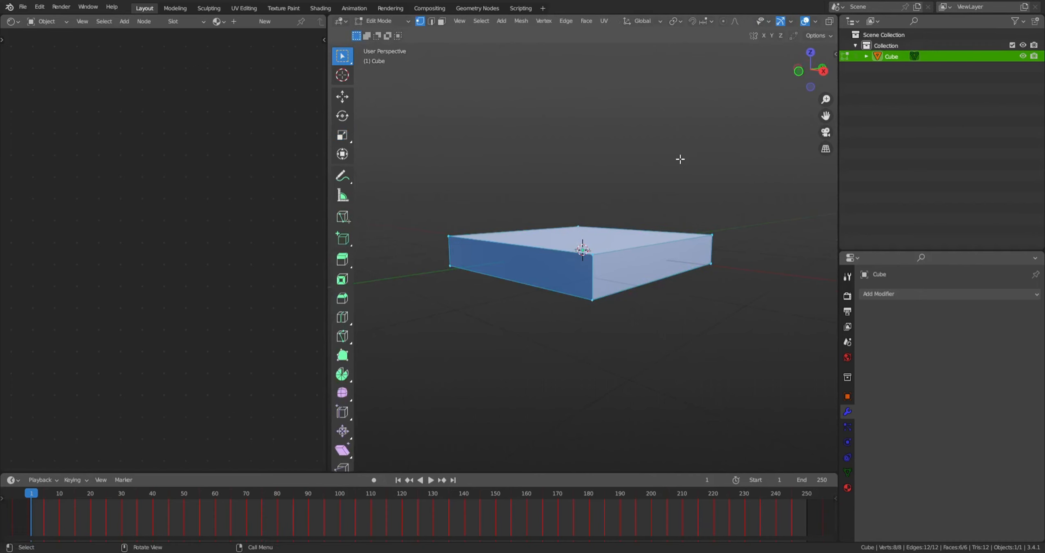
{"action": "key", "text": "Tab"}
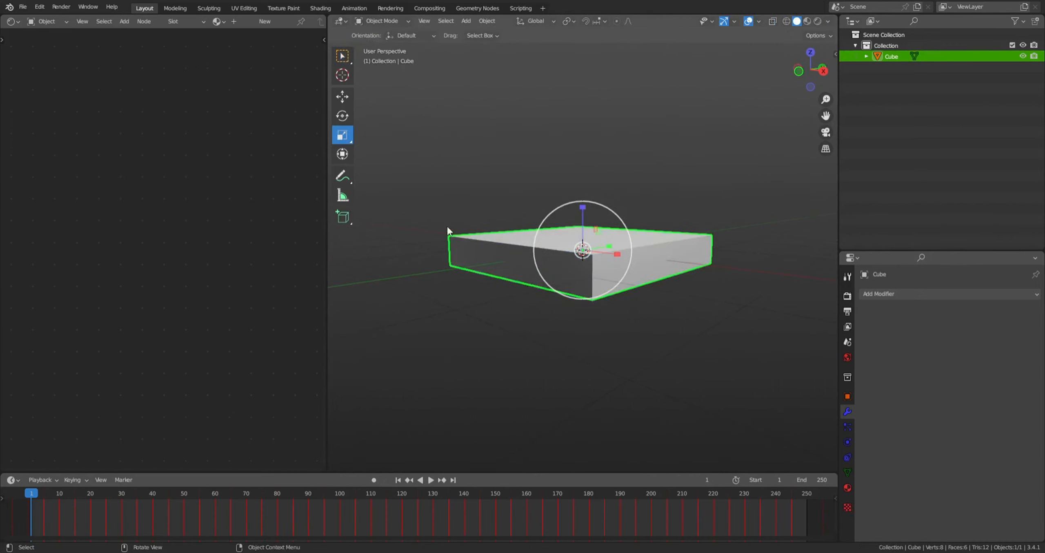
Step: Switch the slab to Edit Mode and back to Object Mode twice by choosing each mode by name
{"action": "left_click", "coordinate": [402, 20]}
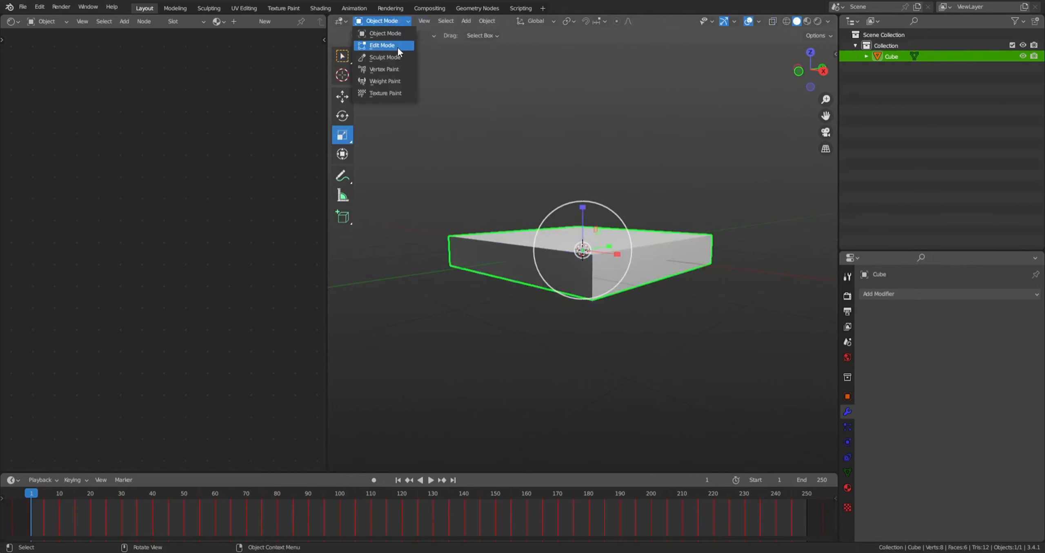
{"action": "left_click", "coordinate": [396, 46]}
{"action": "left_click", "coordinate": [386, 21]}
{"action": "left_click", "coordinate": [385, 33]}
{"action": "left_click", "coordinate": [382, 21]}
{"action": "left_click", "coordinate": [382, 45]}
{"action": "left_click", "coordinate": [380, 21]}
{"action": "left_click", "coordinate": [385, 33]}
Step: Activate the Select Box tool, add a 2 m plane at the origin and delete that plane again
{"action": "scroll", "coordinate": [669, 195], "scroll_direction": "down", "scroll_amount": 4}
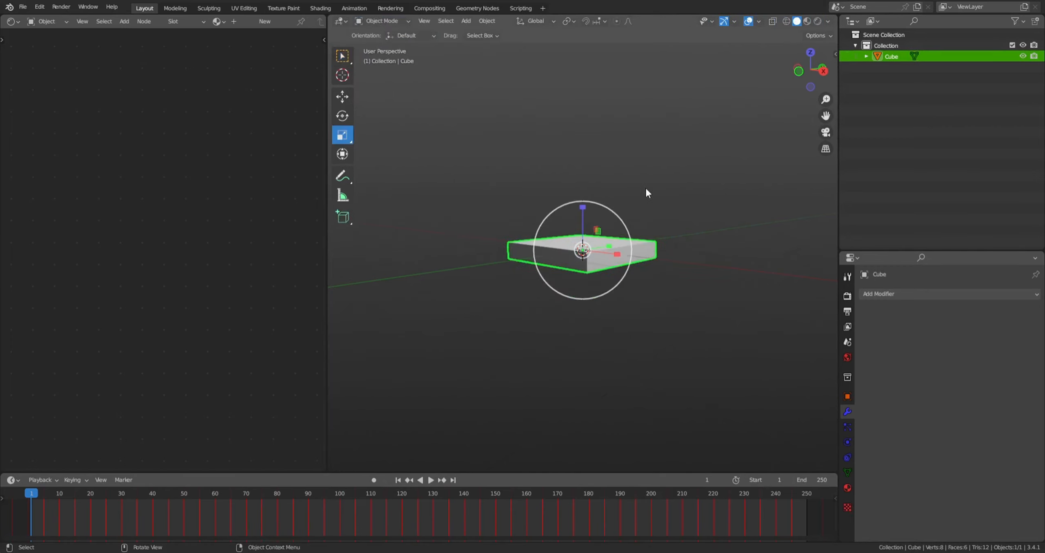
{"action": "left_click", "coordinate": [341, 56]}
{"action": "key", "text": "shift+a"}
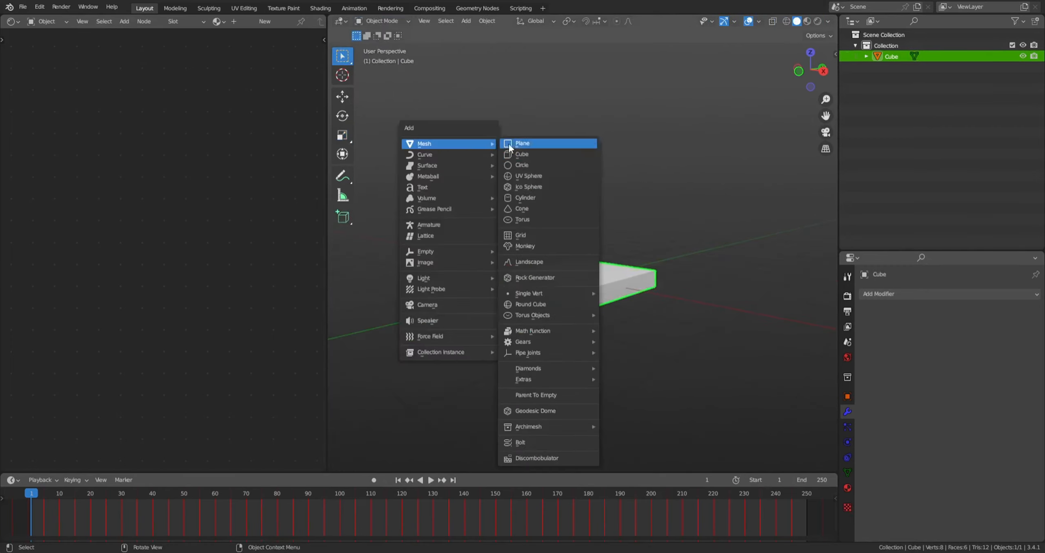
{"action": "left_click", "coordinate": [520, 145]}
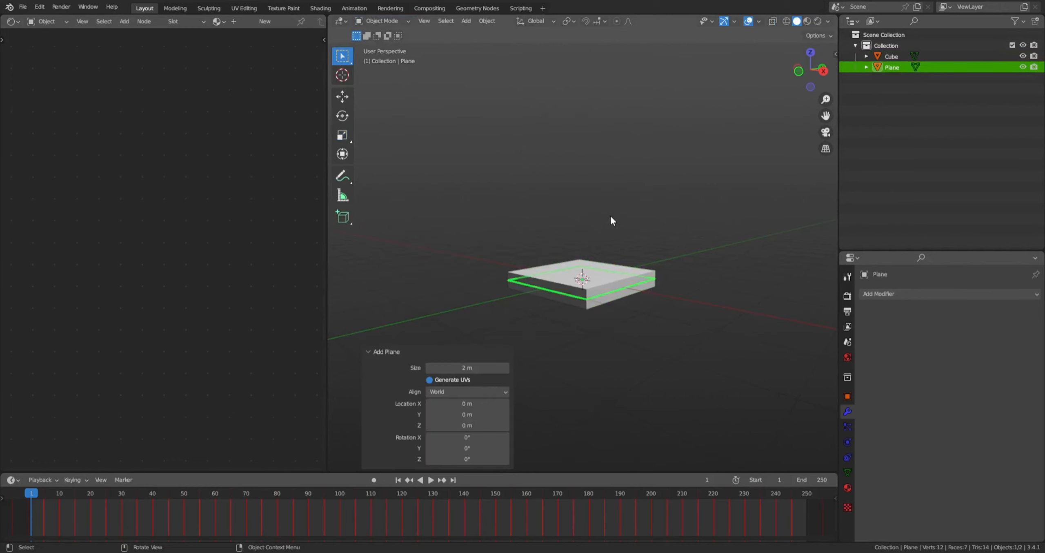
{"action": "key", "text": "Delete"}
Step: Add a 2 m monkey mesh and move it up and away from the slab
{"action": "key", "text": "shift+s"}
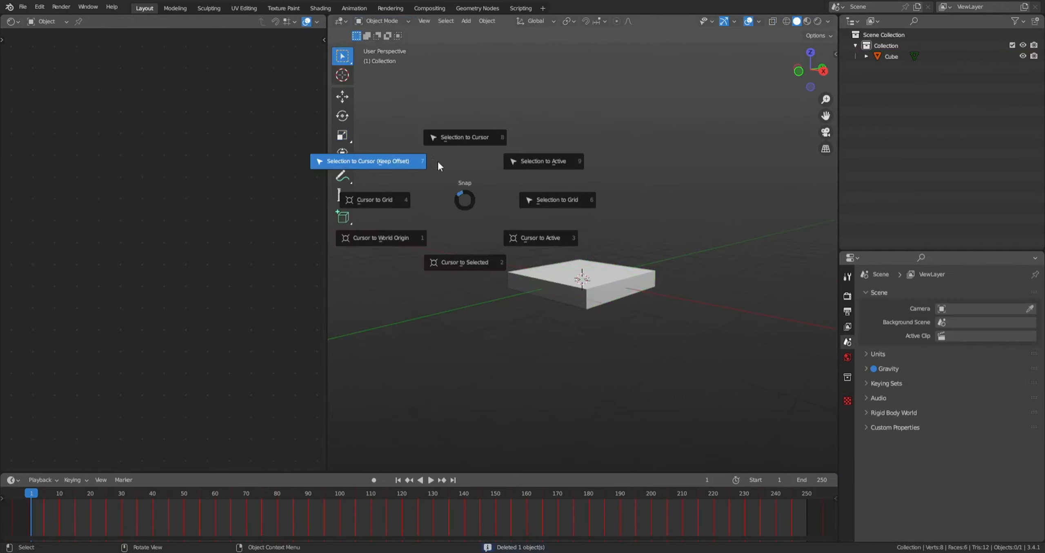
{"action": "left_click", "coordinate": [465, 199]}
{"action": "key", "text": "shift+a"}
{"action": "mouse_move", "coordinate": [487, 128]}
{"action": "left_click", "coordinate": [532, 230]}
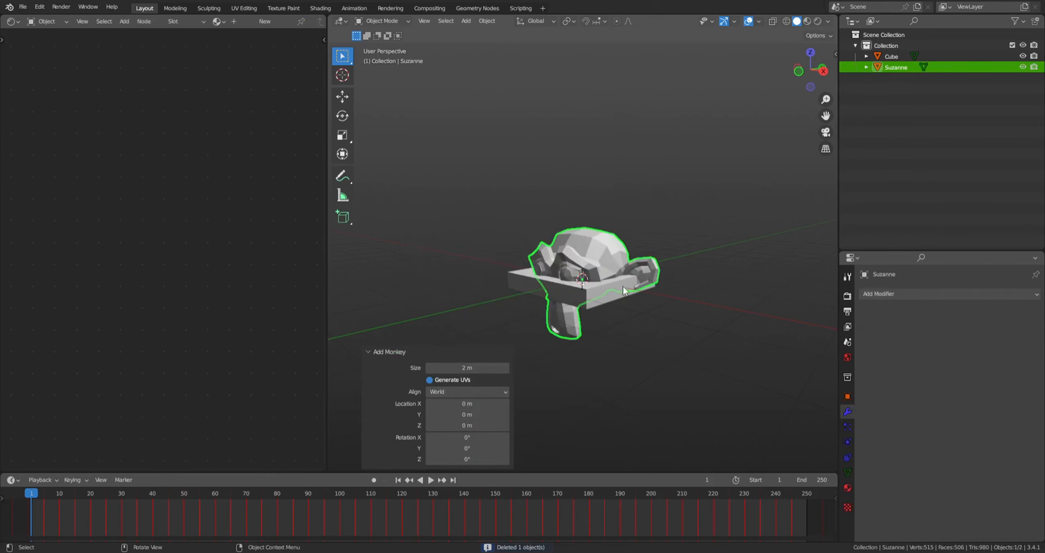
{"action": "key", "text": "g"}
{"action": "left_click", "coordinate": [479, 156]}
Step: Select the slab in the viewport and put it into Edit Mode
{"action": "left_click", "coordinate": [609, 265]}
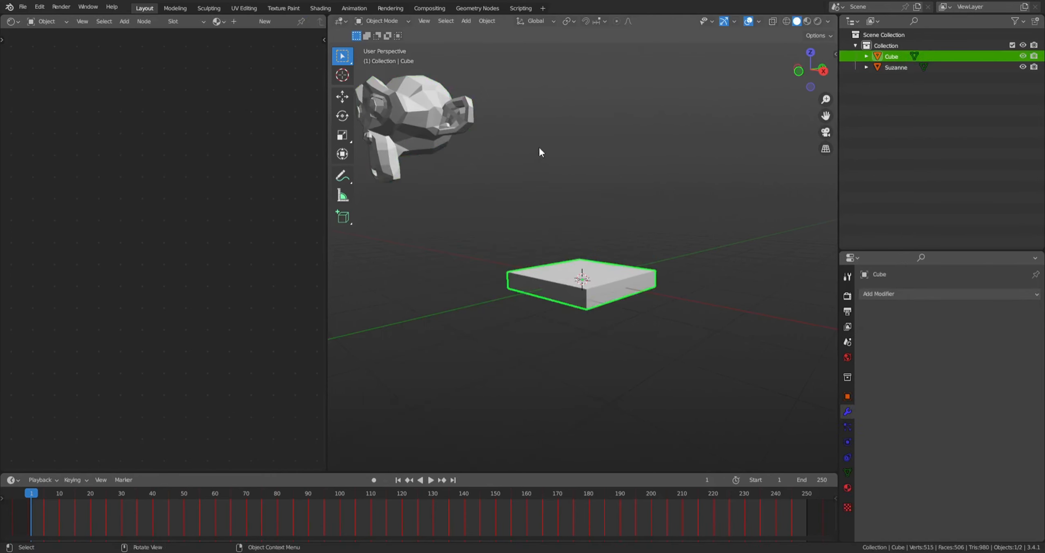
{"action": "key", "text": "Tab"}
{"action": "key", "text": "Tab"}
{"action": "left_click", "coordinate": [381, 21]}
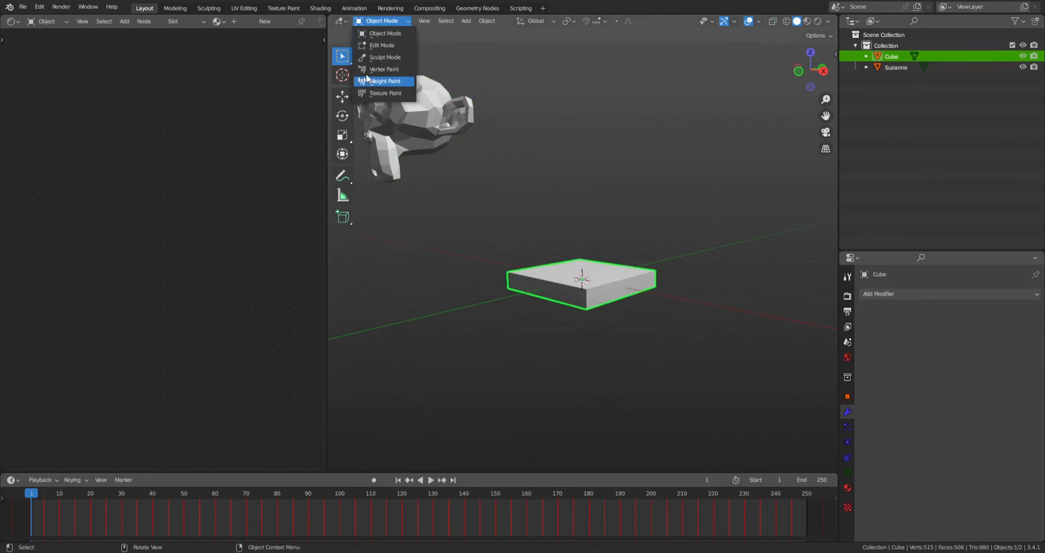
{"action": "left_click", "coordinate": [370, 47]}
Step: Place the 3D cursor on the monkey, snap it back to the world origin and restore the Select Box tool
{"action": "key", "text": "shift+space"}
{"action": "key", "text": "space"}
{"action": "left_click", "coordinate": [403, 109]}
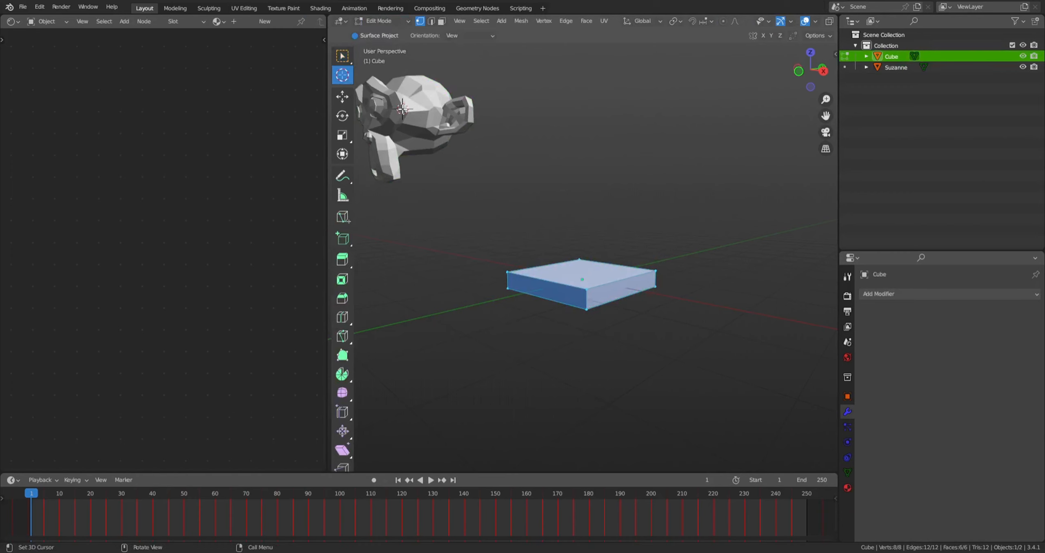
{"action": "left_click_drag", "start_coordinate": [419, 112], "coordinate": [577, 275]}
{"action": "key", "text": "shift+s"}
{"action": "left_click", "coordinate": [424, 221]}
{"action": "key", "text": "w"}
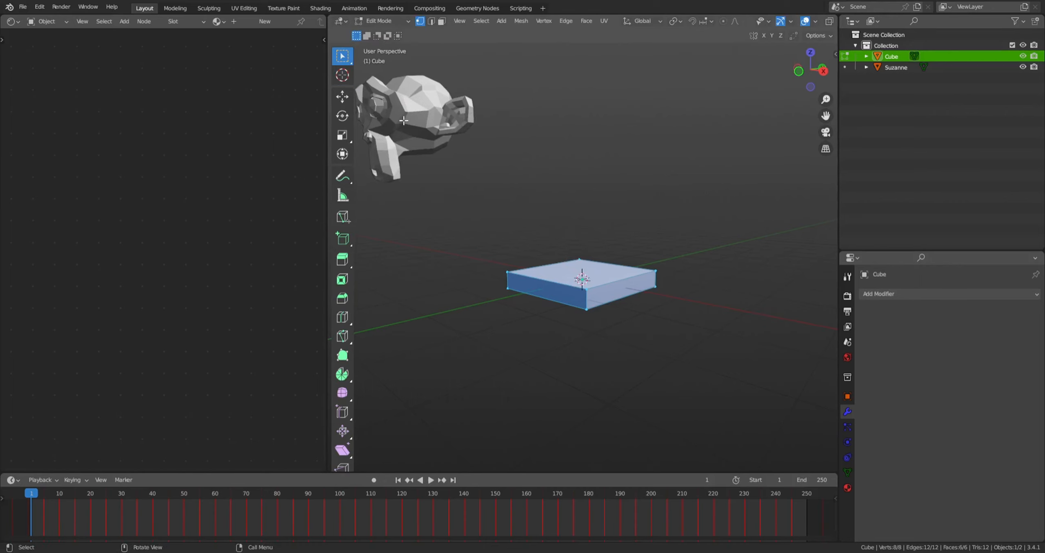
Step: Try to select the monkey while the slab is in Edit Mode, and return the slab to Object Mode
{"action": "left_click", "coordinate": [421, 125]}
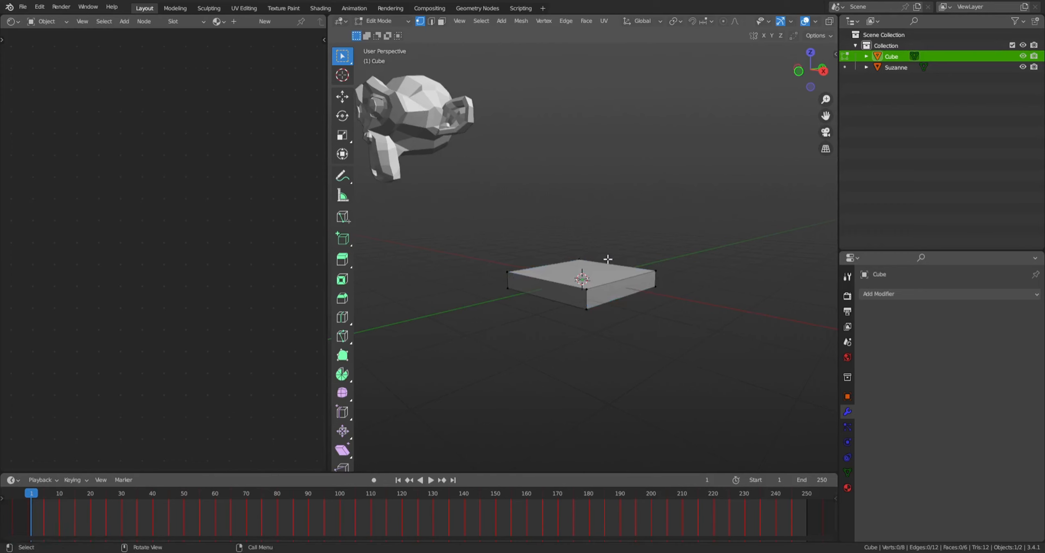
{"action": "middle_click_drag", "start_coordinate": [609, 259], "coordinate": [579, 186]}
{"action": "scroll", "coordinate": [670, 280], "scroll_direction": "up", "scroll_amount": 3}
{"action": "scroll", "coordinate": [680, 230], "scroll_direction": "down", "scroll_amount": 4}
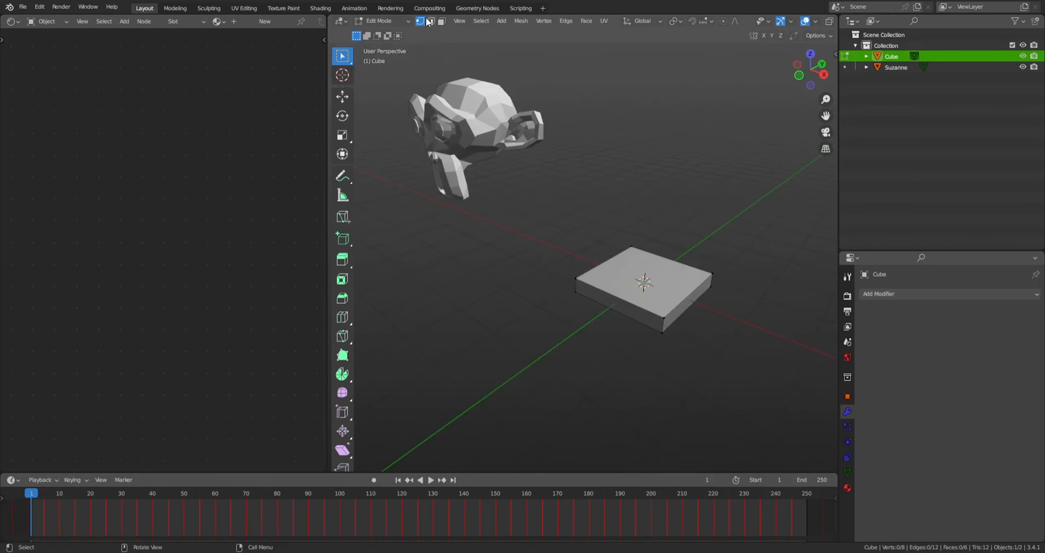
{"action": "left_click", "coordinate": [383, 21]}
{"action": "key", "text": "ctrl+Tab"}
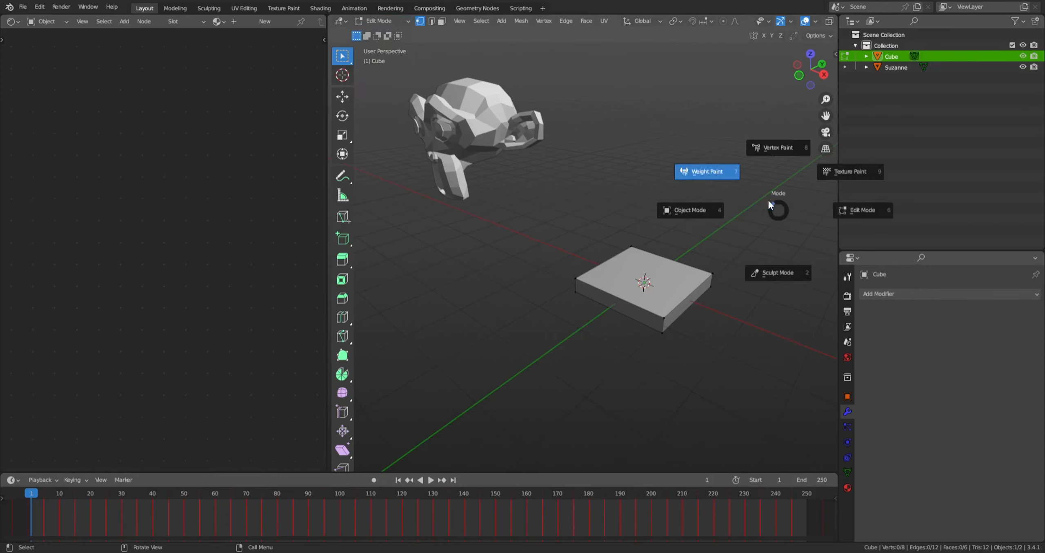
{"action": "left_click", "coordinate": [656, 149]}
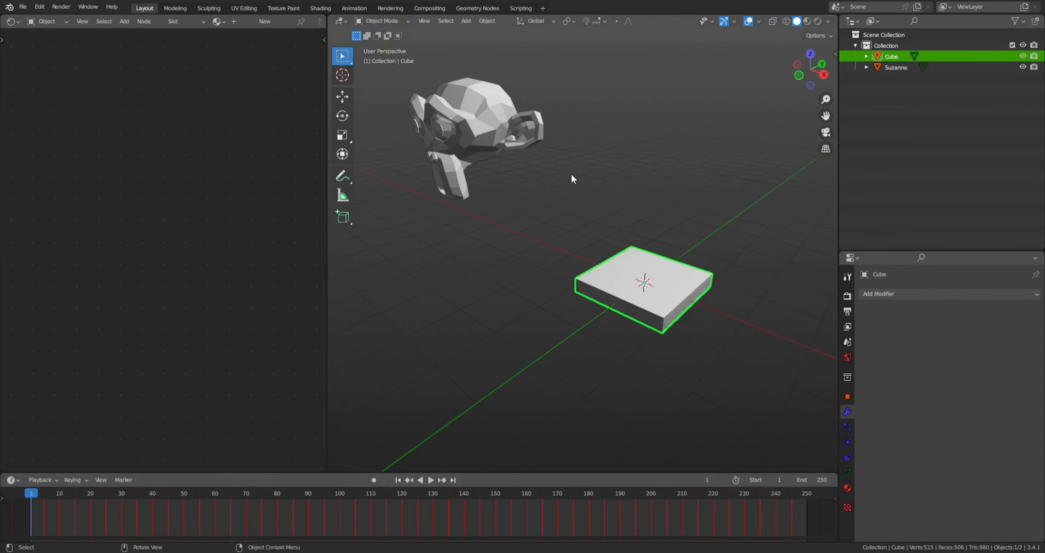
Step: Delete the monkey from the scene and select the slab
{"action": "left_click", "coordinate": [464, 107]}
{"action": "middle_click_drag", "start_coordinate": [464, 107], "coordinate": [493, 123]}
{"action": "left_click", "coordinate": [624, 245]}
{"action": "key", "text": "ctrl+z"}
{"action": "key", "text": "Delete"}
{"action": "left_click", "coordinate": [644, 273]}
{"action": "scroll", "coordinate": [695, 255], "scroll_direction": "up", "scroll_amount": 1}
{"action": "middle_click_drag", "start_coordinate": [698, 254], "coordinate": [646, 245], "text": "shift"}
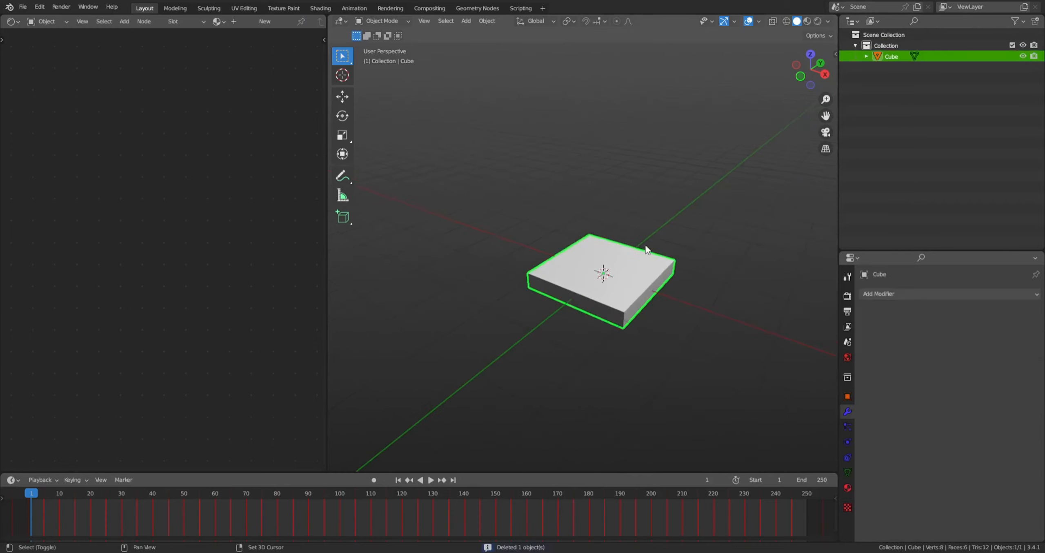
Step: Put the slab into Edit Mode and select individual corner vertices and edges in turn
{"action": "scroll", "coordinate": [650, 191], "scroll_direction": "up", "scroll_amount": 2}
{"action": "middle_click_drag", "start_coordinate": [651, 191], "coordinate": [739, 164]}
{"action": "key", "text": "Tab"}
{"action": "scroll", "coordinate": [567, 308], "scroll_direction": "down", "scroll_amount": 1}
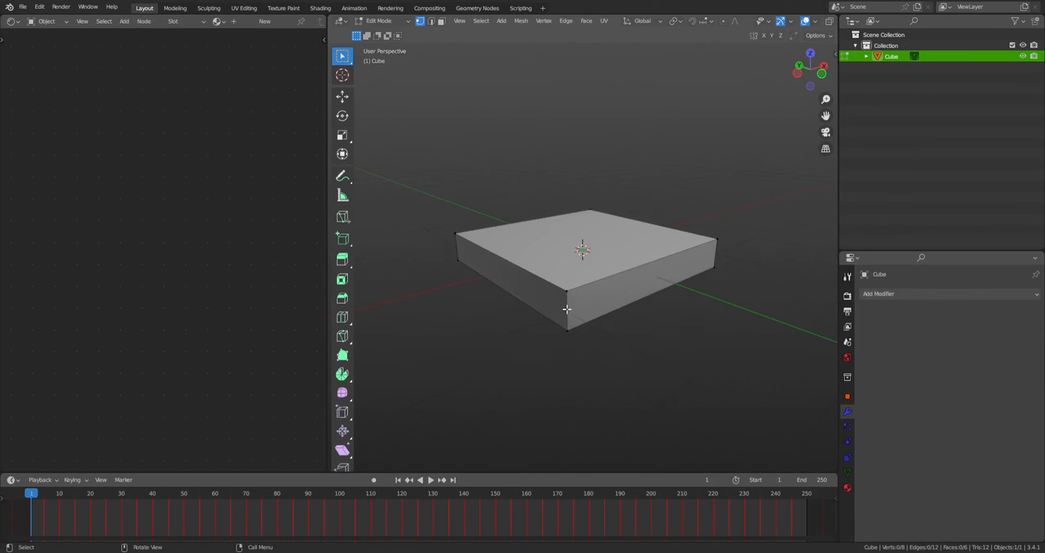
{"action": "middle_click_drag", "start_coordinate": [567, 309], "coordinate": [636, 315]}
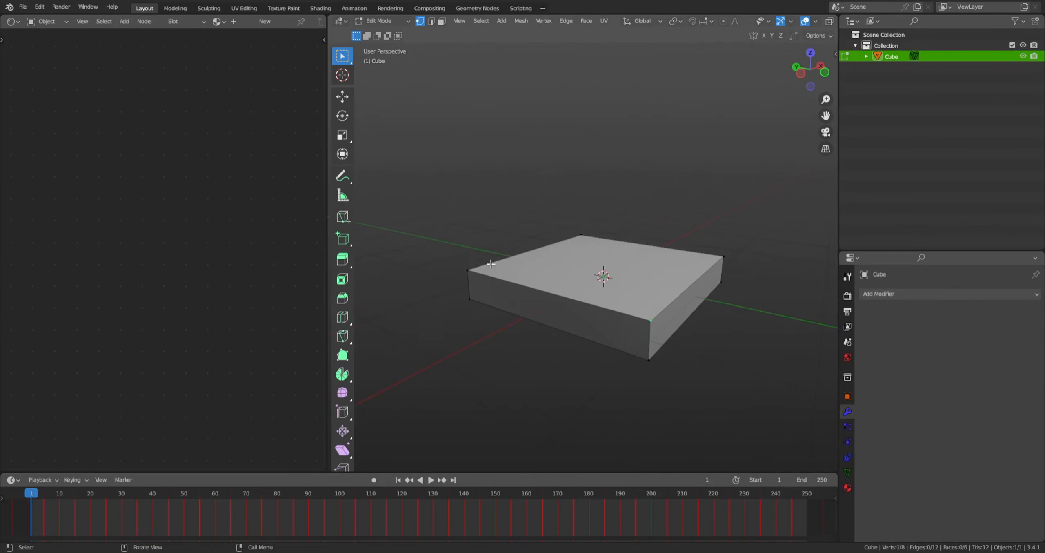
{"action": "left_click", "coordinate": [724, 256]}
{"action": "left_click", "coordinate": [625, 321]}
{"action": "left_click", "coordinate": [672, 300]}
{"action": "left_click", "coordinate": [654, 313]}
Step: Select individual faces of the slab in face selection mode, and return the slab to Object Mode
{"action": "scroll", "coordinate": [606, 298], "scroll_direction": "down", "scroll_amount": 2}
{"action": "middle_click_drag", "start_coordinate": [605, 299], "coordinate": [623, 222]}
{"action": "left_click", "coordinate": [623, 266]}
{"action": "left_click", "coordinate": [625, 293]}
{"action": "left_click", "coordinate": [654, 284]}
{"action": "scroll", "coordinate": [654, 285], "scroll_direction": "up", "scroll_amount": 1}
{"action": "scroll", "coordinate": [644, 287], "scroll_direction": "down", "scroll_amount": 2}
{"action": "scroll", "coordinate": [557, 247], "scroll_direction": "up", "scroll_amount": 1}
{"action": "scroll", "coordinate": [576, 276], "scroll_direction": "up", "scroll_amount": 1}
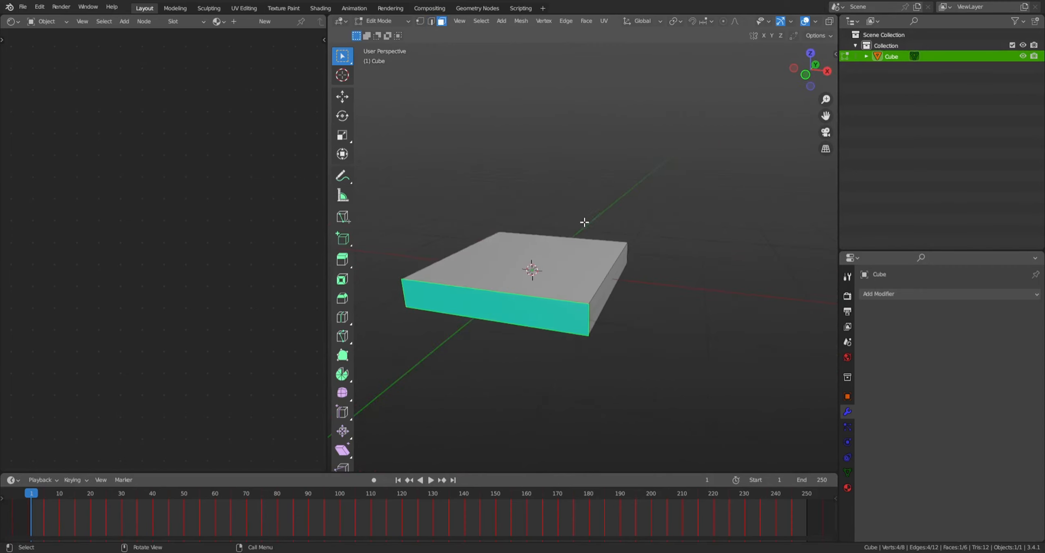
{"action": "left_click", "coordinate": [634, 357]}
{"action": "middle_click_drag", "start_coordinate": [676, 290], "coordinate": [576, 308]}
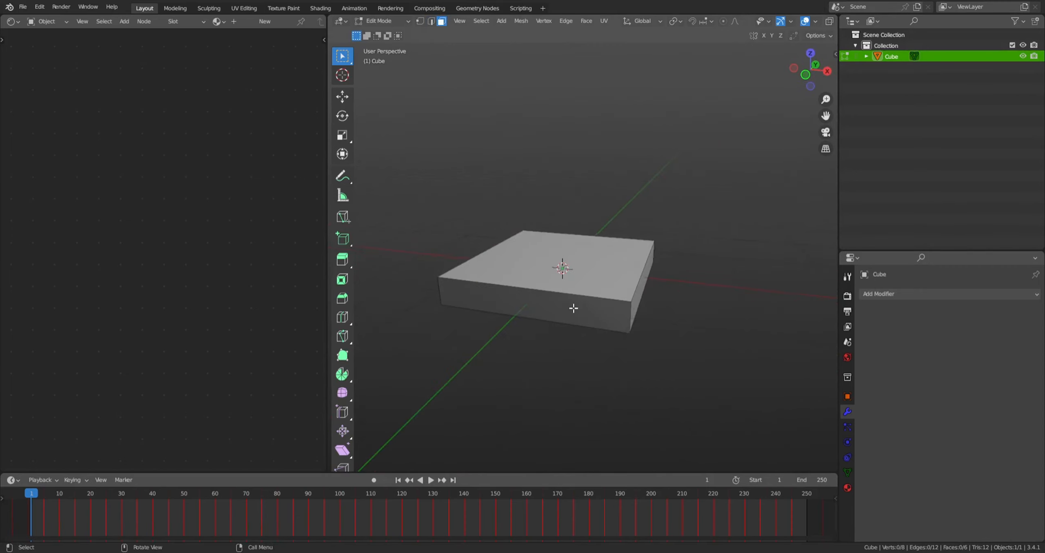
{"action": "left_click", "coordinate": [597, 303]}
{"action": "middle_click_drag", "start_coordinate": [639, 287], "coordinate": [652, 324]}
{"action": "key", "text": "Tab"}
{"action": "scroll", "coordinate": [652, 324], "scroll_direction": "down", "scroll_amount": 2}
{"action": "key", "text": "s"}
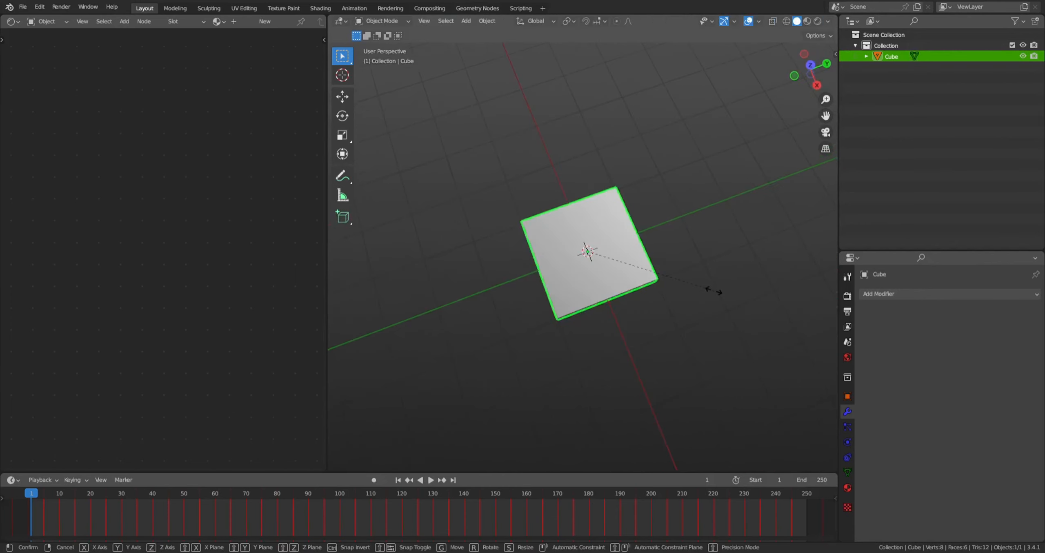
{"action": "key", "text": "y"}
{"action": "right_click", "coordinate": [714, 290]}
{"action": "left_click", "coordinate": [342, 136]}
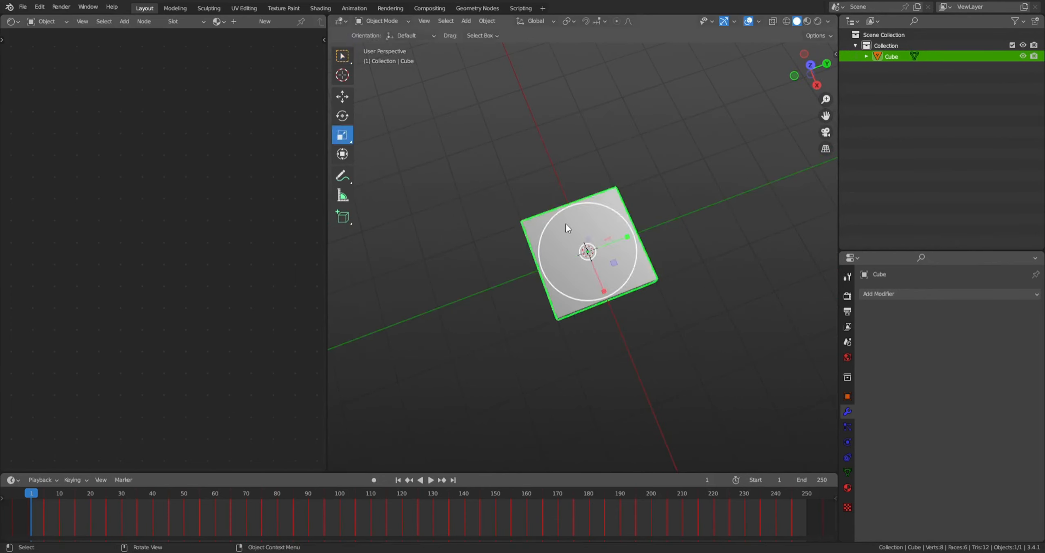
{"action": "left_click", "coordinate": [348, 56]}
Step: Stretch the slab along the global Y axis by a factor of about 1.489
{"action": "key", "text": "s"}
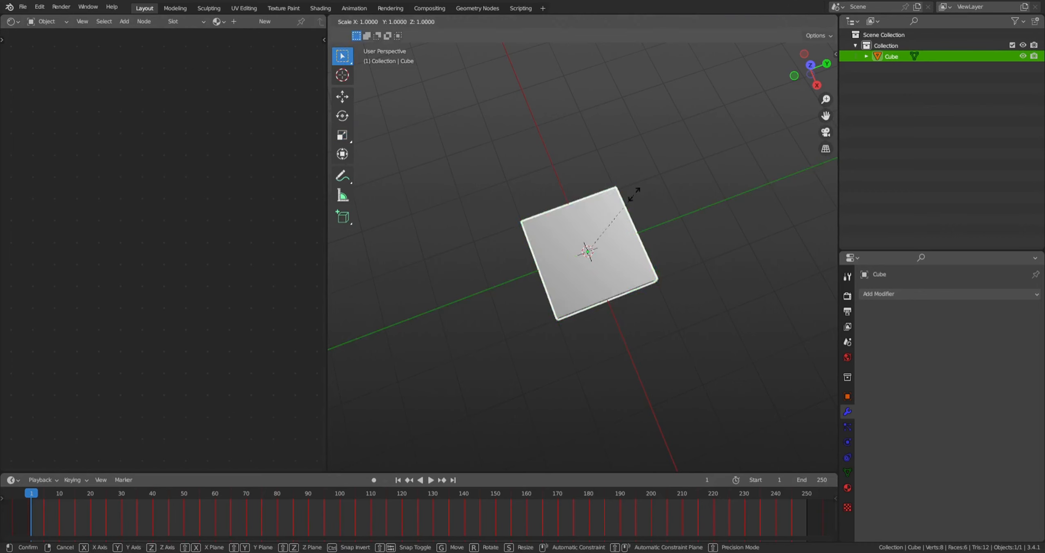
{"action": "key", "text": "y"}
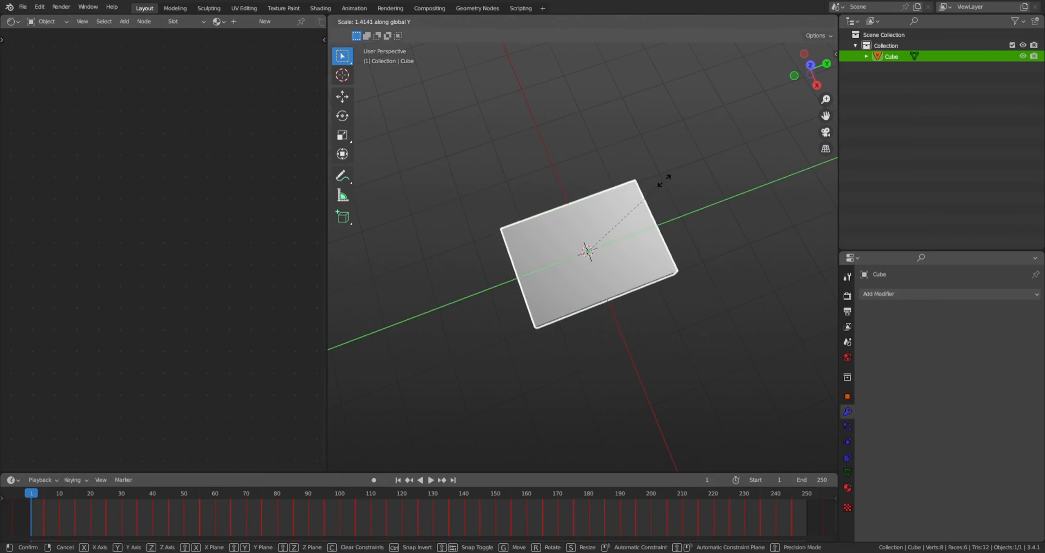
{"action": "left_click", "coordinate": [665, 178]}
Step: Put the slab into Edit Mode and select three adjoining side faces together
{"action": "middle_click_drag", "start_coordinate": [666, 178], "coordinate": [730, 174]}
{"action": "scroll", "coordinate": [681, 206], "scroll_direction": "up", "scroll_amount": 6}
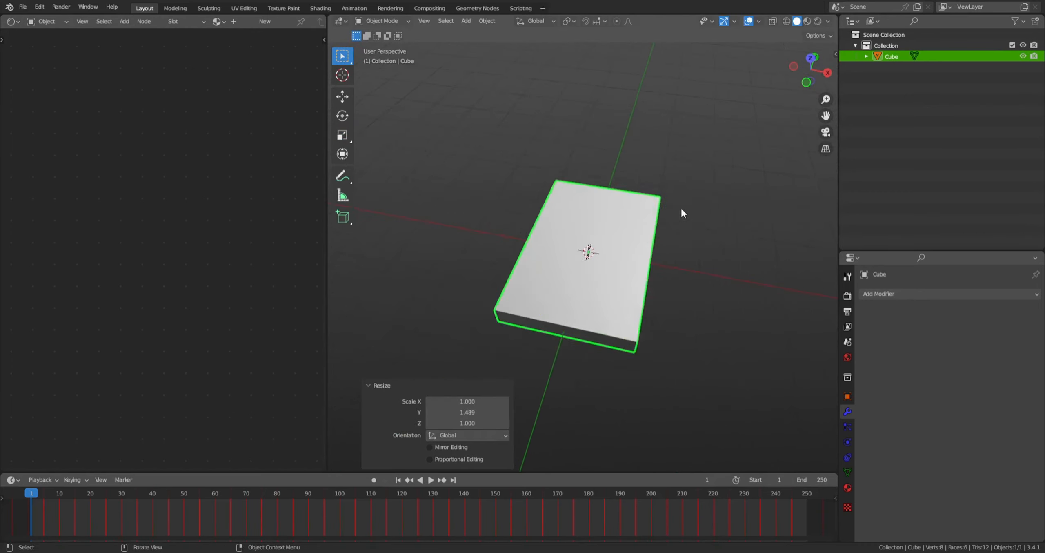
{"action": "middle_click_drag", "start_coordinate": [699, 268], "coordinate": [618, 193], "text": "shift"}
{"action": "scroll", "coordinate": [671, 251], "scroll_direction": "down", "scroll_amount": 1}
{"action": "key", "text": "Tab"}
{"action": "left_click", "coordinate": [473, 321]}
{"action": "left_click", "coordinate": [518, 306]}
{"action": "left_click", "coordinate": [587, 297], "text": "shift"}
{"action": "middle_click_drag", "start_coordinate": [587, 297], "coordinate": [631, 262]}
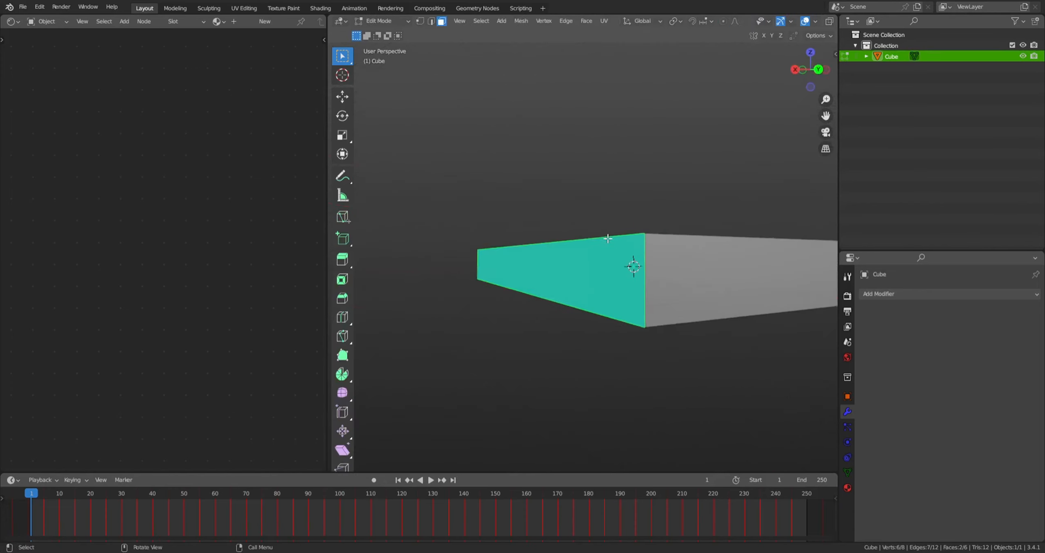
{"action": "left_click", "coordinate": [693, 276], "text": "shift"}
{"action": "middle_click_drag", "start_coordinate": [693, 275], "coordinate": [551, 138]}
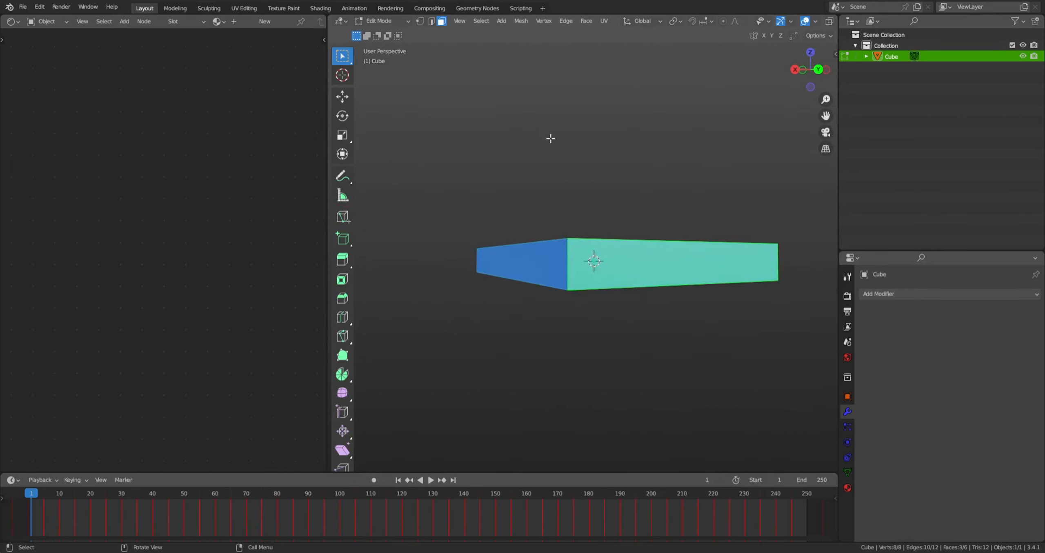
Step: Try deleting the vertices of the three selected side faces, and undo the deletion
{"action": "key", "text": "x"}
{"action": "left_click", "coordinate": [531, 138]}
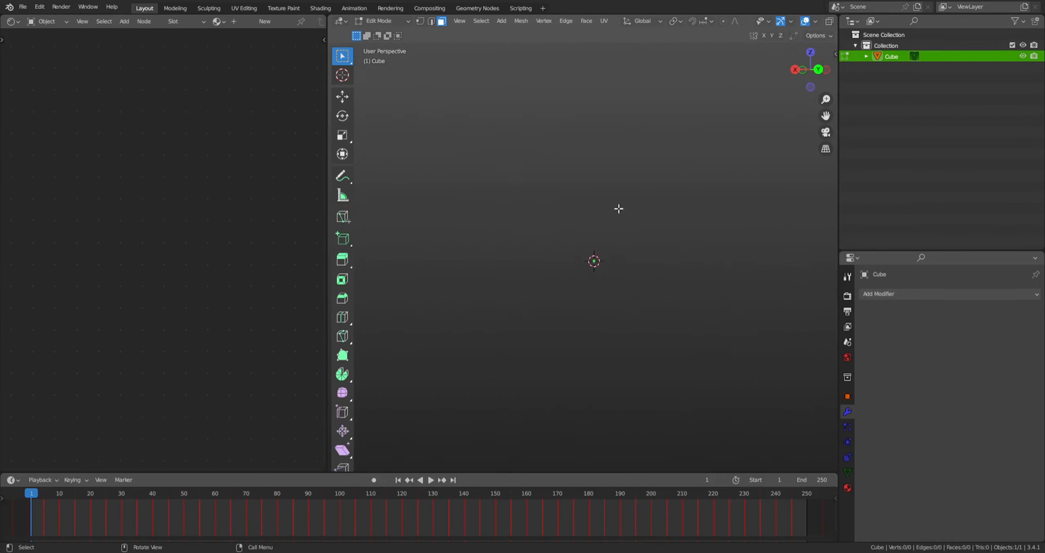
{"action": "middle_click_drag", "start_coordinate": [619, 210], "coordinate": [745, 295]}
{"action": "key", "text": "ctrl+z"}
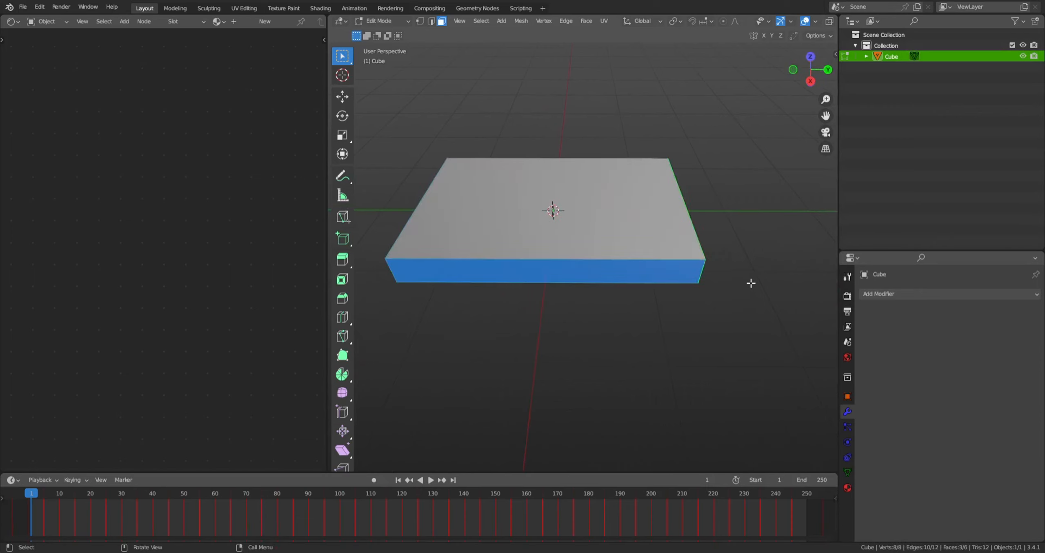
Step: Try deleting the edges of the three selected side faces, and undo the deletion
{"action": "key", "text": "x"}
{"action": "left_click", "coordinate": [636, 232]}
{"action": "middle_click_drag", "start_coordinate": [621, 247], "coordinate": [638, 232]}
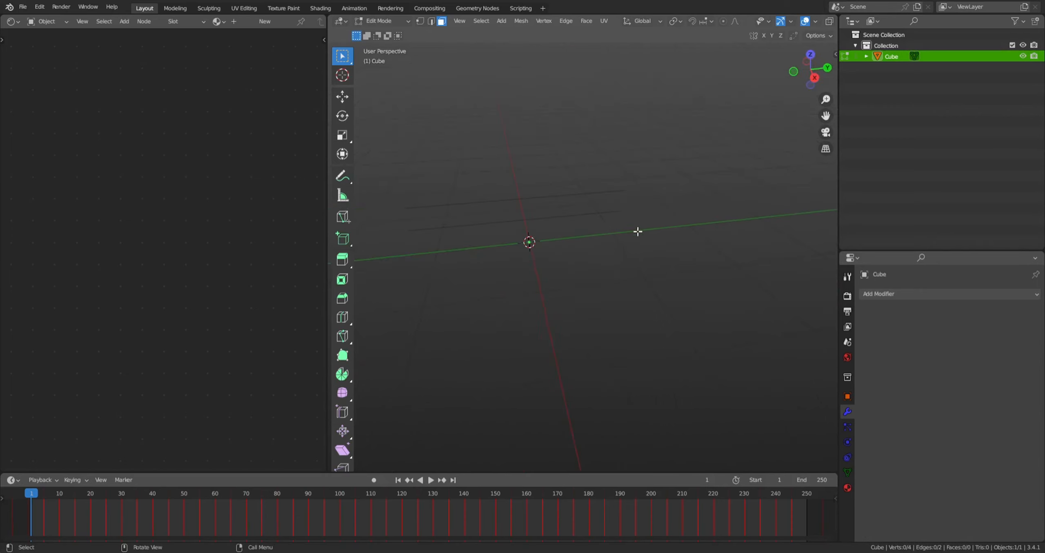
{"action": "key", "text": "ctrl+z"}
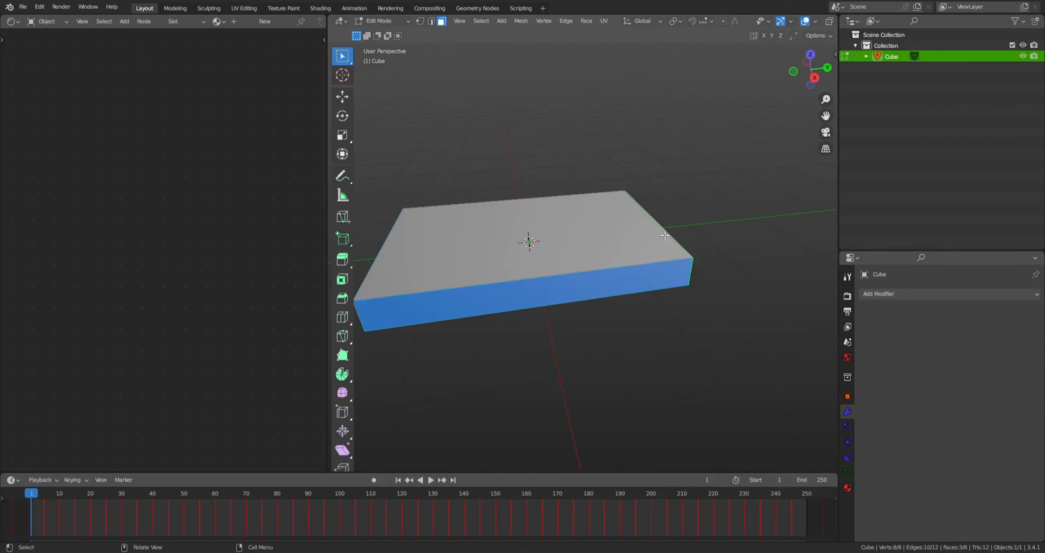
Step: Delete only the three selected side faces, using the Faces option, and inspect the opened slab
{"action": "key", "text": "x"}
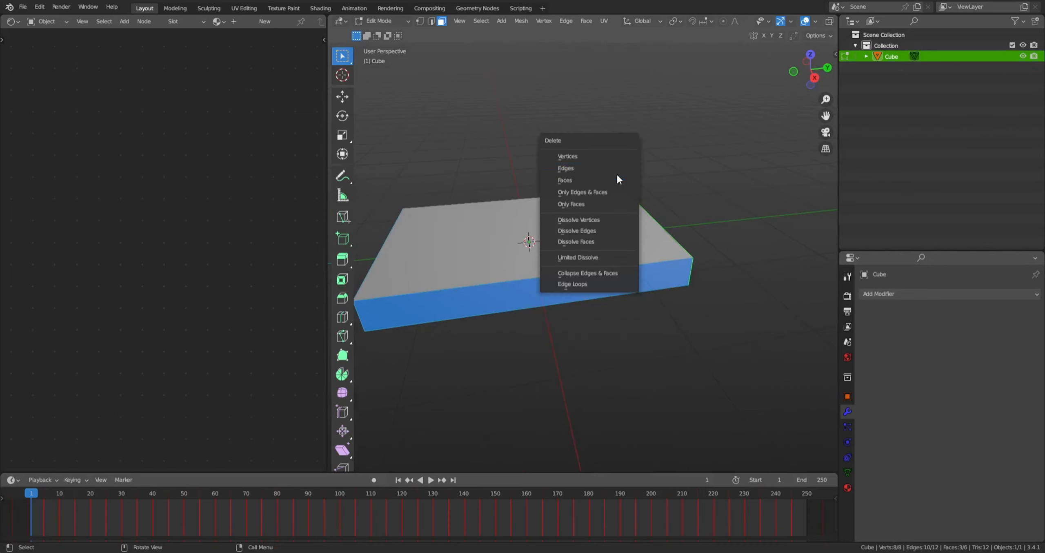
{"action": "left_click", "coordinate": [618, 181]}
{"action": "scroll", "coordinate": [618, 180], "scroll_direction": "down", "scroll_amount": 5}
{"action": "middle_click_drag", "start_coordinate": [618, 181], "coordinate": [569, 186]}
{"action": "middle_click_drag", "start_coordinate": [522, 186], "coordinate": [671, 201]}
Step: Add one centred lengthwise loop cut across the slab's remaining side face
{"action": "scroll", "coordinate": [560, 198], "scroll_direction": "up", "scroll_amount": 3}
{"action": "middle_click_drag", "start_coordinate": [560, 198], "coordinate": [605, 225], "text": "shift"}
{"action": "left_click", "coordinate": [643, 195]}
{"action": "scroll", "coordinate": [604, 225], "scroll_direction": "up", "scroll_amount": 3}
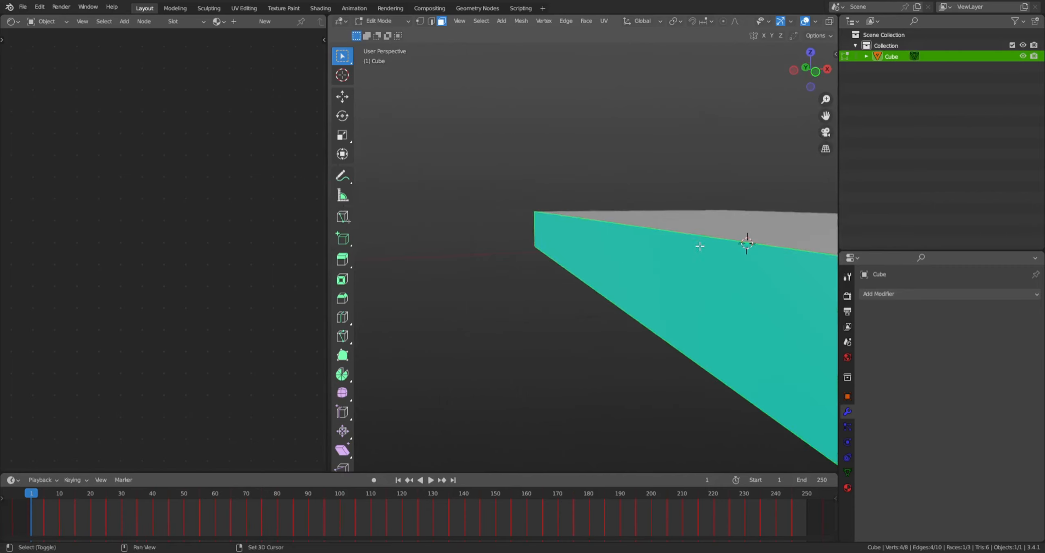
{"action": "middle_click_drag", "start_coordinate": [698, 245], "coordinate": [658, 226], "text": "shift"}
{"action": "scroll", "coordinate": [658, 226], "scroll_direction": "down", "scroll_amount": 2}
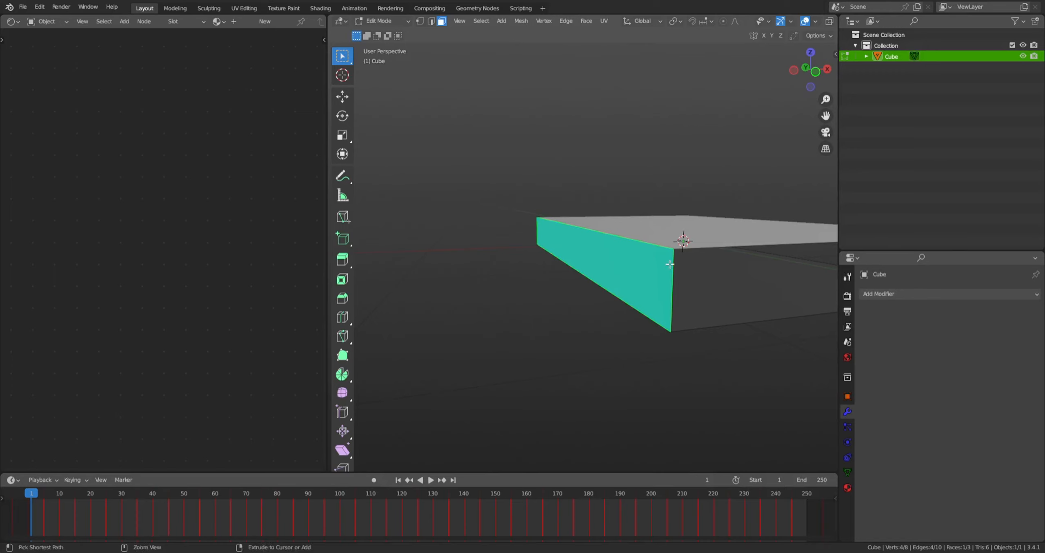
{"action": "key", "text": "ctrl+r"}
{"action": "left_click", "coordinate": [673, 279]}
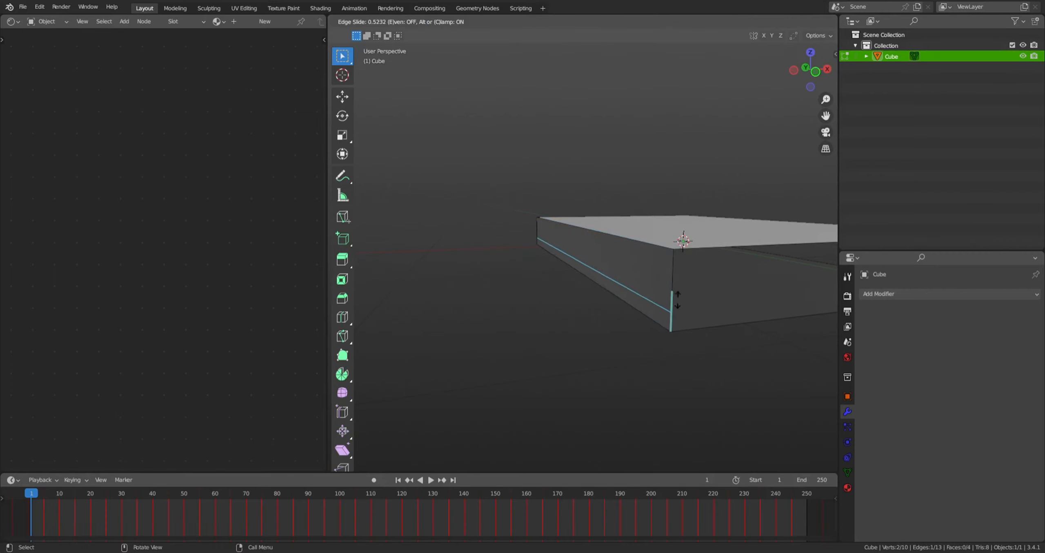
{"action": "right_click", "coordinate": [762, 280]}
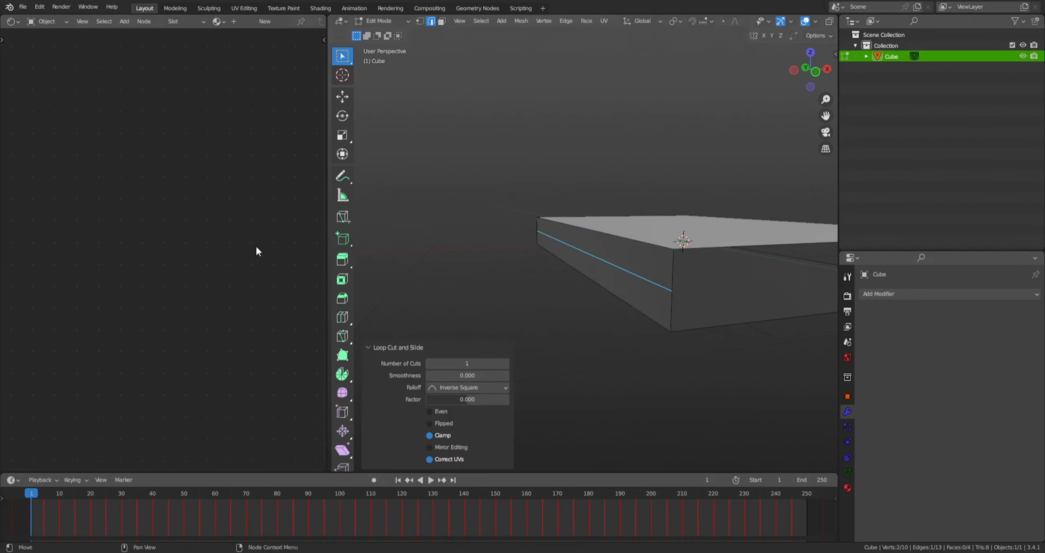
Step: Try moving the new middle edge outward along X with the Move tool, undo it and restore the Select Box tool
{"action": "middle_click_drag", "start_coordinate": [736, 267], "coordinate": [747, 224]}
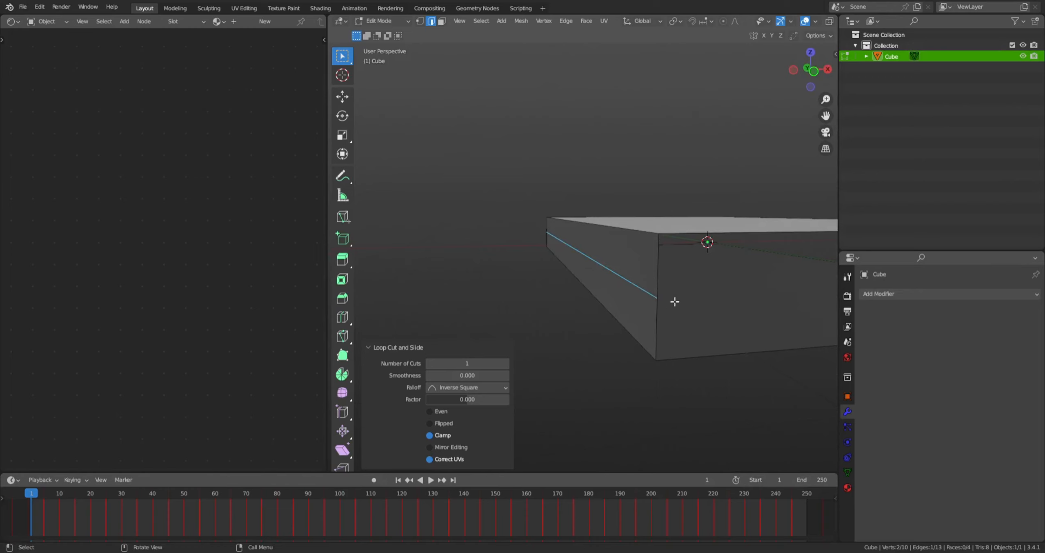
{"action": "middle_click_drag", "start_coordinate": [675, 301], "coordinate": [702, 236]}
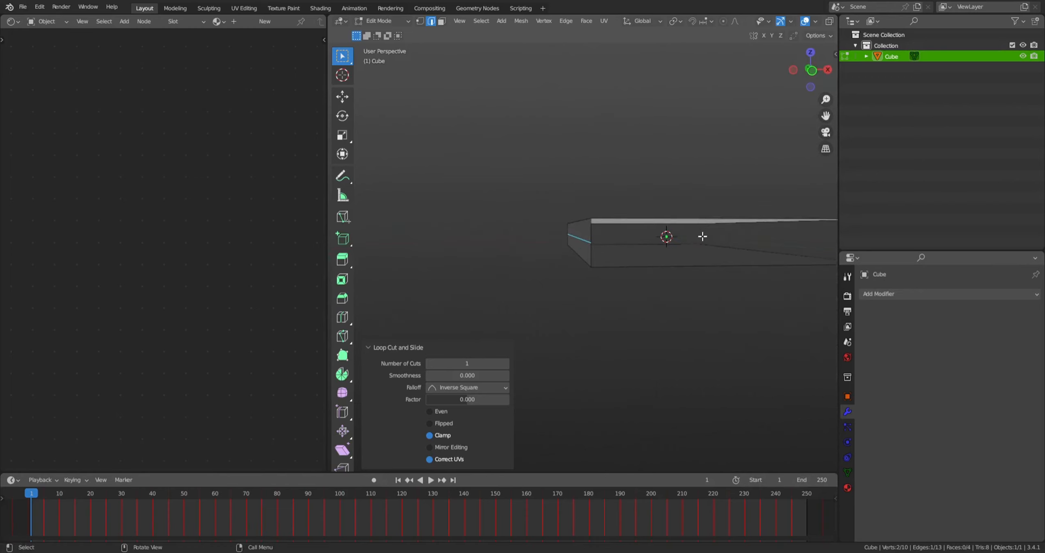
{"action": "left_click", "coordinate": [341, 95]}
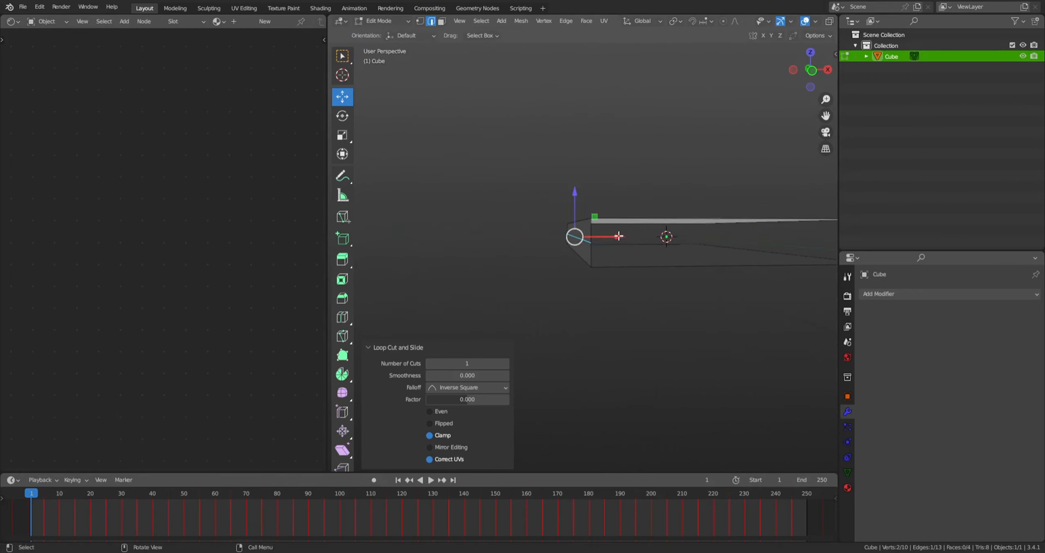
{"action": "left_click_drag", "start_coordinate": [619, 236], "coordinate": [605, 236]}
{"action": "scroll", "coordinate": [592, 233], "scroll_direction": "down", "scroll_amount": 1}
{"action": "key", "text": "ctrl+z"}
{"action": "middle_click_drag", "start_coordinate": [591, 233], "coordinate": [615, 242]}
{"action": "scroll", "coordinate": [604, 239], "scroll_direction": "up", "scroll_amount": 3}
{"action": "left_click", "coordinate": [341, 57]}
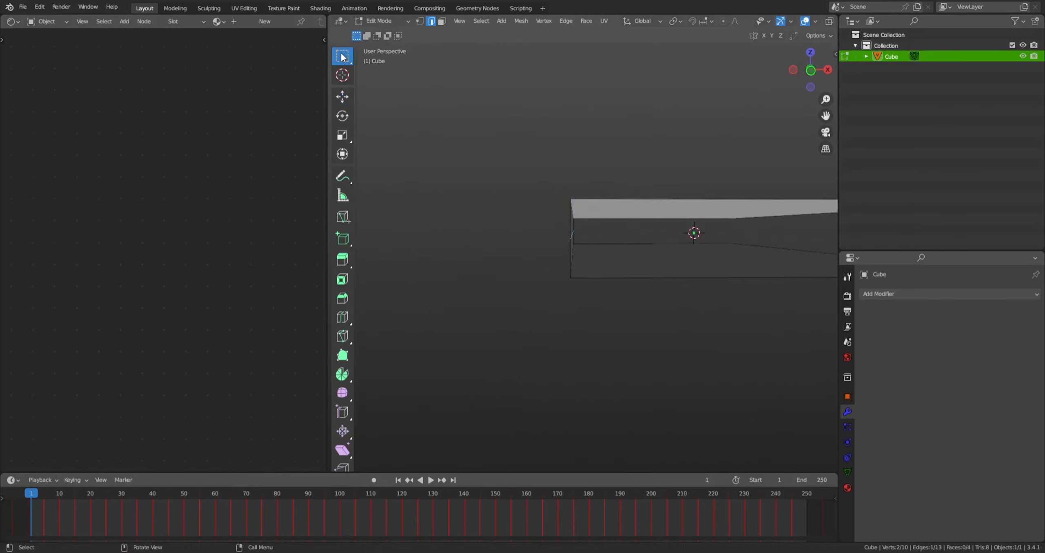
Step: View the slab from the front, right and top orthographic views
{"action": "scroll", "coordinate": [742, 165], "scroll_direction": "down", "scroll_amount": 6}
{"action": "middle_click_drag", "start_coordinate": [694, 167], "coordinate": [637, 172]}
{"action": "key", "text": "KP_1"}
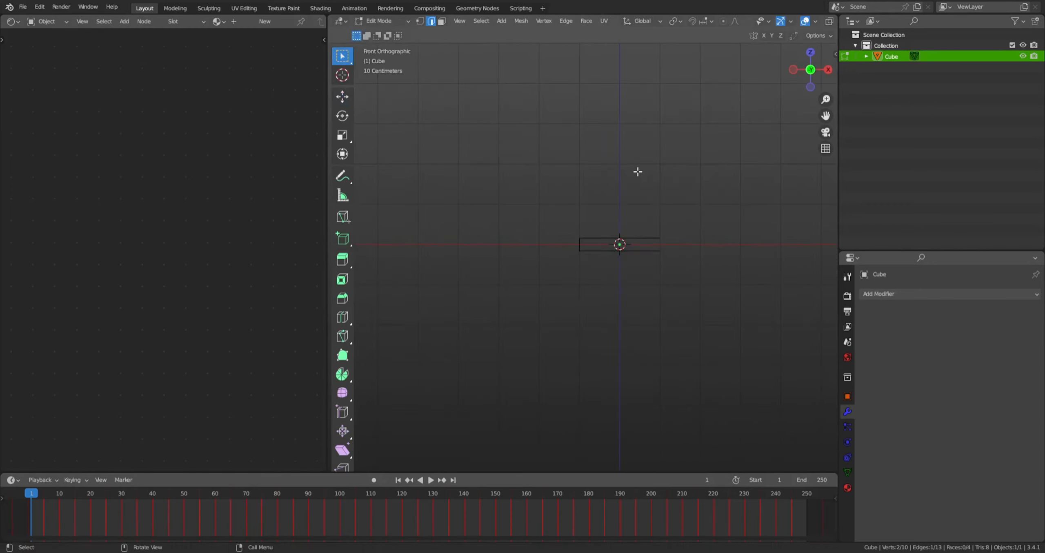
{"action": "key", "text": "KP_3"}
{"action": "key", "text": "KP_7"}
{"action": "middle_click_drag", "start_coordinate": [631, 151], "coordinate": [656, 121]}
Step: In front orthographic view, move the middle edge outward along X until the slab is about 2.18 m wide
{"action": "key", "text": "KP_1"}
{"action": "scroll", "coordinate": [654, 172], "scroll_direction": "up", "scroll_amount": 8}
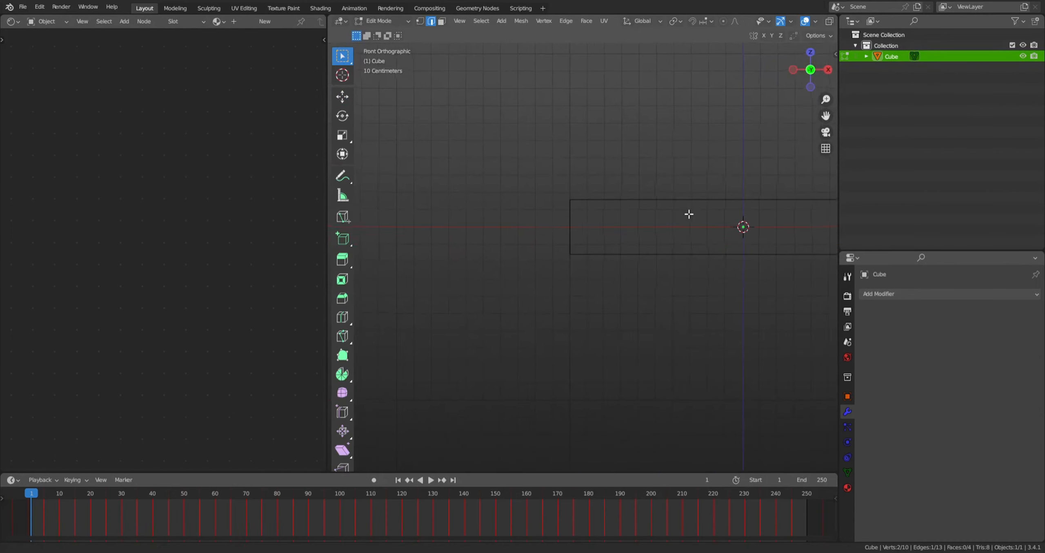
{"action": "middle_click_drag", "start_coordinate": [688, 215], "coordinate": [731, 229], "text": "shift"}
{"action": "key", "text": "g"}
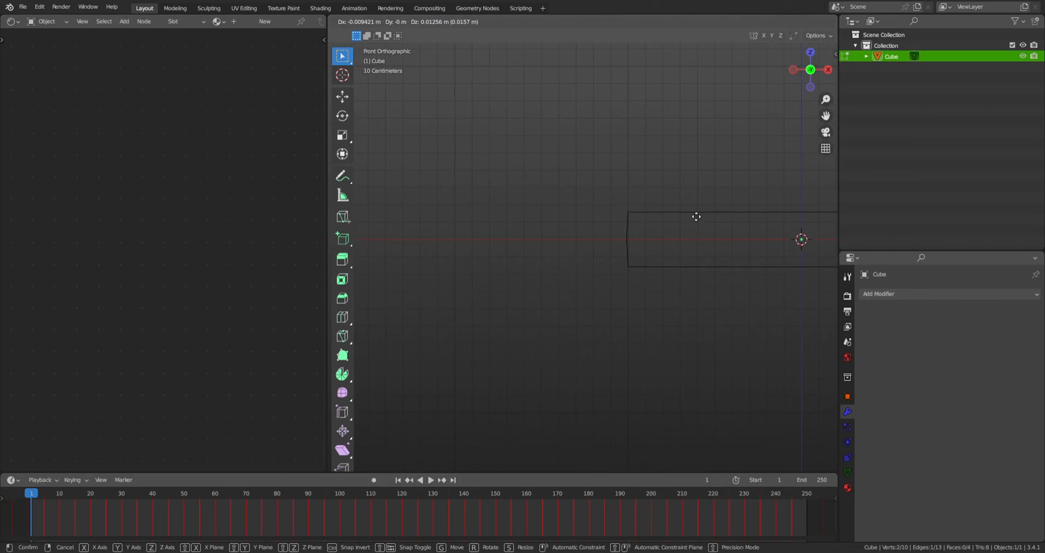
{"action": "key", "text": "x"}
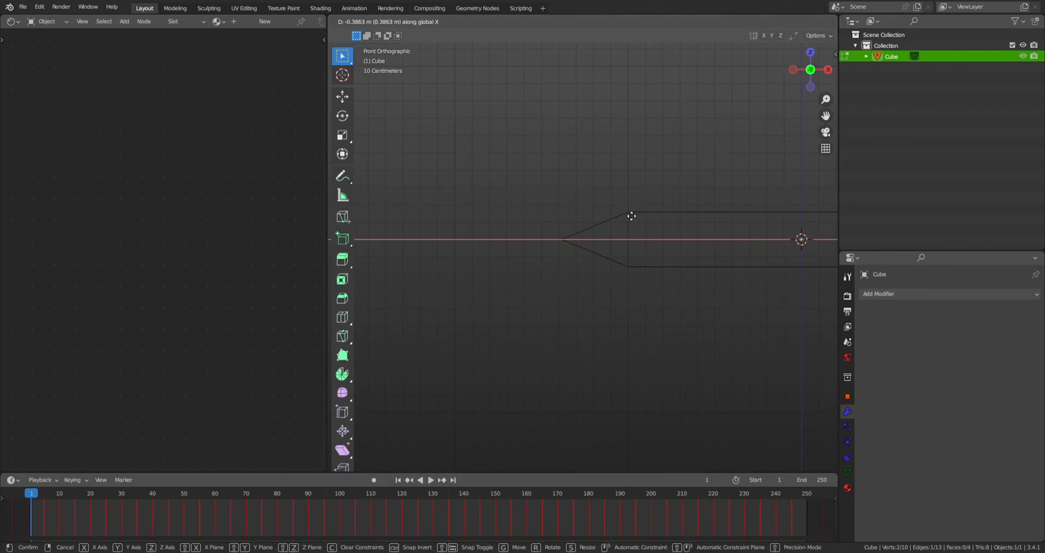
{"action": "left_click", "coordinate": [666, 226]}
Step: Toggle the slab between Object and Edit Mode, leaving it in Object Mode
{"action": "middle_click_drag", "start_coordinate": [666, 225], "coordinate": [639, 220]}
{"action": "key", "text": "alt+z"}
{"action": "key", "text": "Tab"}
{"action": "scroll", "coordinate": [705, 224], "scroll_direction": "down", "scroll_amount": 4}
{"action": "key", "text": "Tab"}
{"action": "left_click", "coordinate": [393, 21]}
{"action": "left_click", "coordinate": [398, 35]}
{"action": "middle_click_drag", "start_coordinate": [642, 114], "coordinate": [647, 203]}
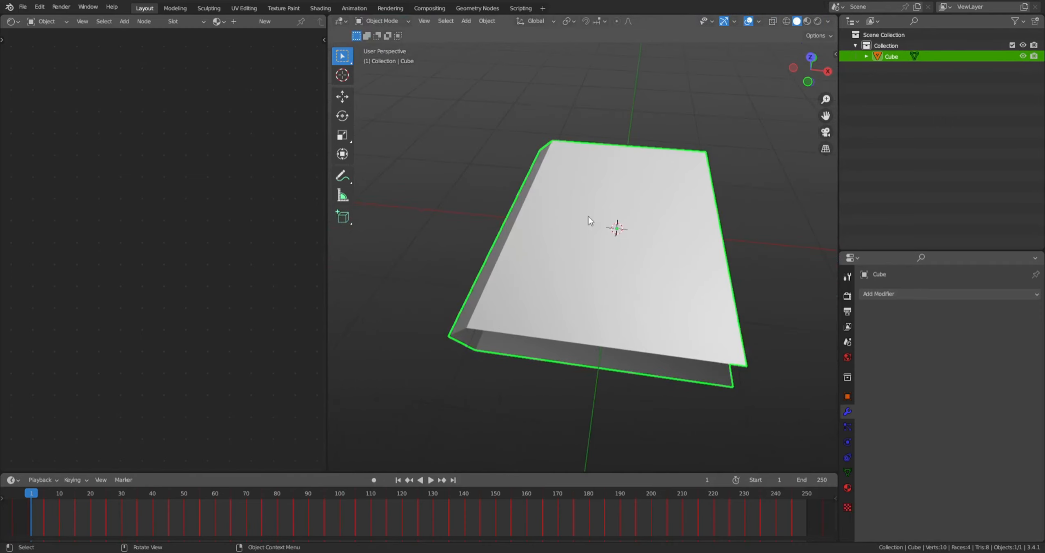
Step: Try applying all transforms to the slab, show its transform properties in the sidebar, and undo the applied transforms
{"action": "key", "text": "ctrl+a"}
{"action": "left_click", "coordinate": [584, 245]}
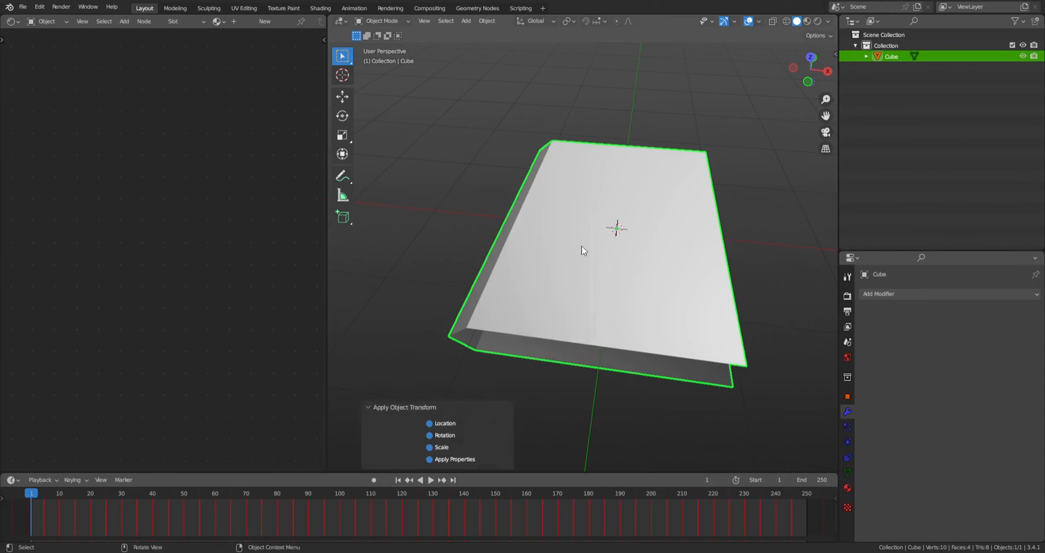
{"action": "middle_click_drag", "start_coordinate": [540, 281], "coordinate": [573, 245]}
{"action": "scroll", "coordinate": [572, 236], "scroll_direction": "up", "scroll_amount": 3}
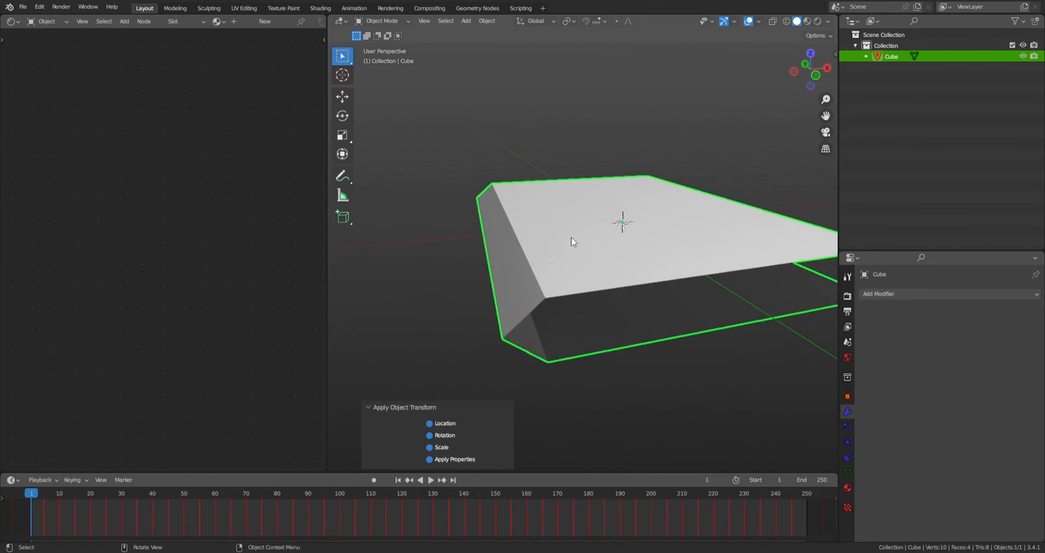
{"action": "key", "text": "n"}
{"action": "key", "text": "ctrl+z"}
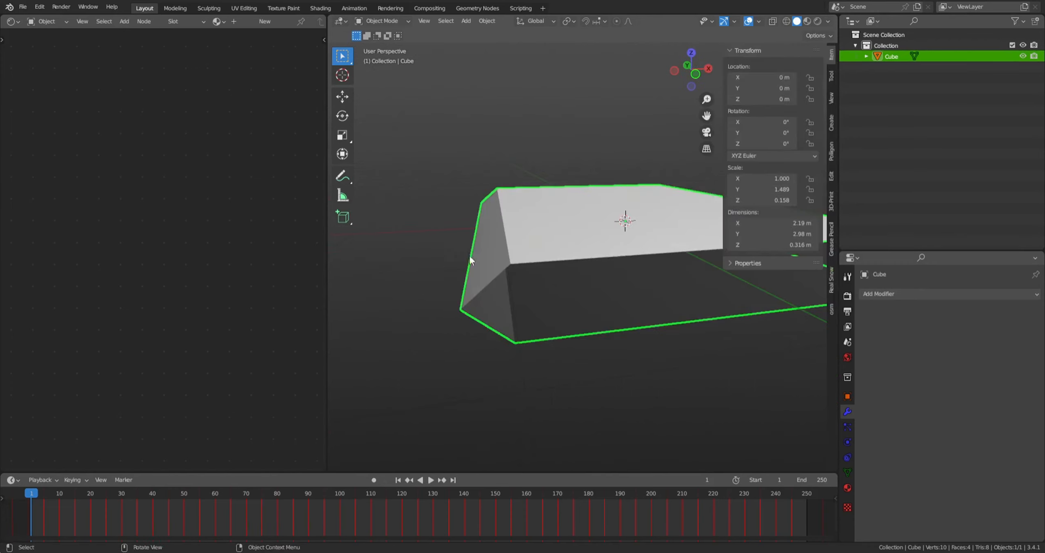
Step: Put the slab into Edit Mode with face selection and select all of its faces
{"action": "key", "text": "Tab"}
{"action": "key", "text": "3"}
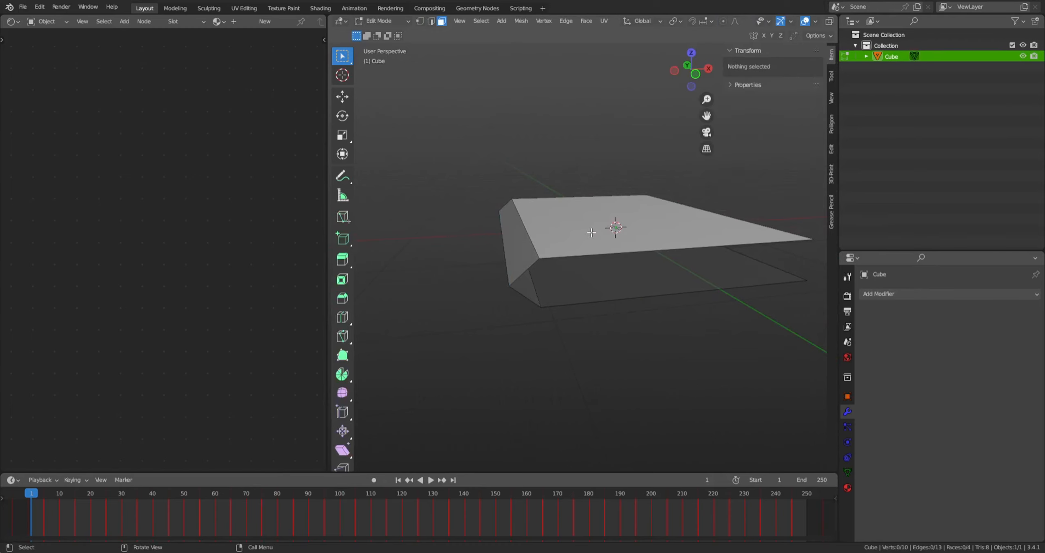
{"action": "left_click", "coordinate": [592, 233]}
{"action": "key", "text": "a"}
{"action": "key", "text": "alt+a"}
{"action": "key", "text": "a"}
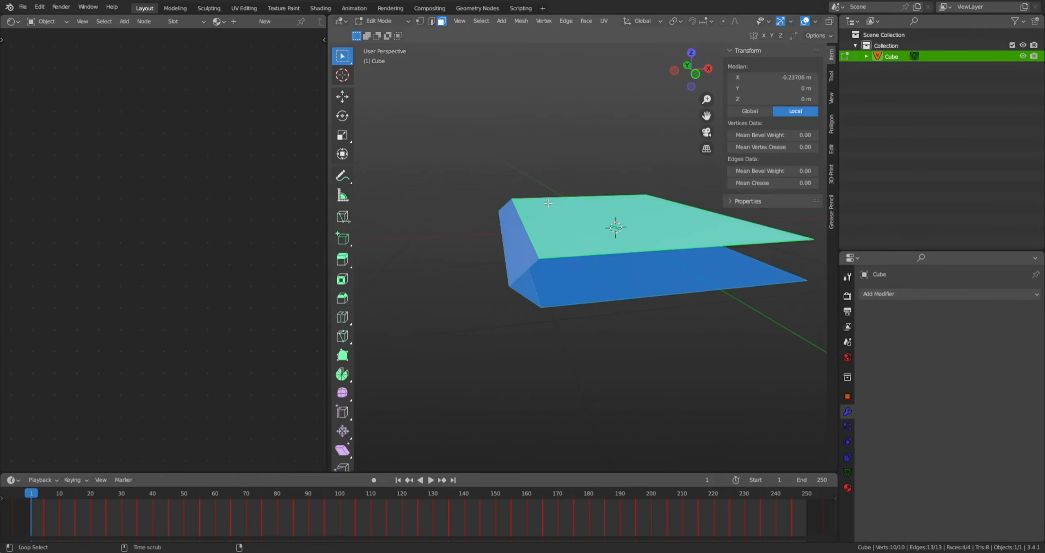
Step: Try extruding all faces of the slab along their normals by about 0.63 m, and undo the extrusion
{"action": "key", "text": "alt+e"}
{"action": "left_click", "coordinate": [534, 214]}
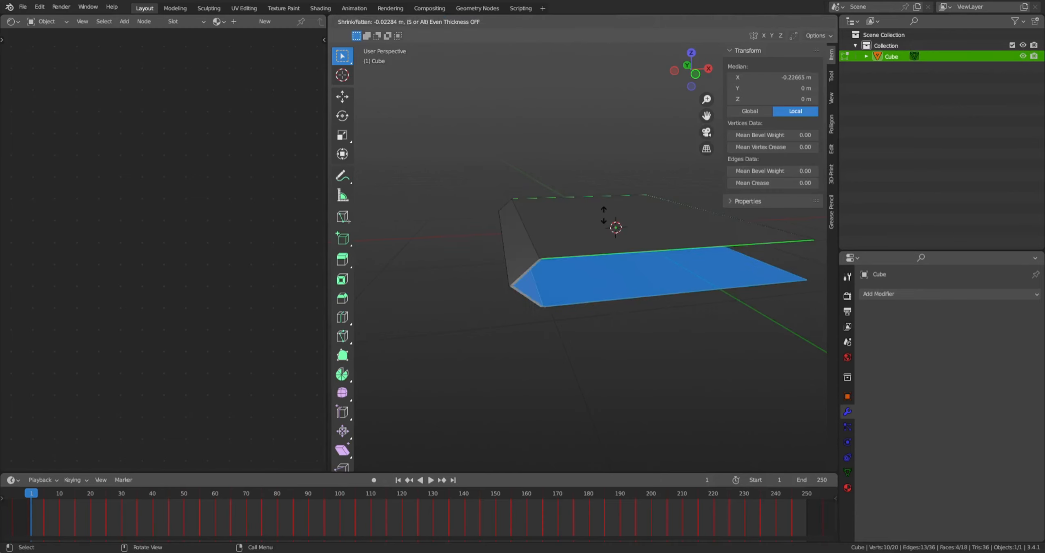
{"action": "left_click", "coordinate": [444, 184]}
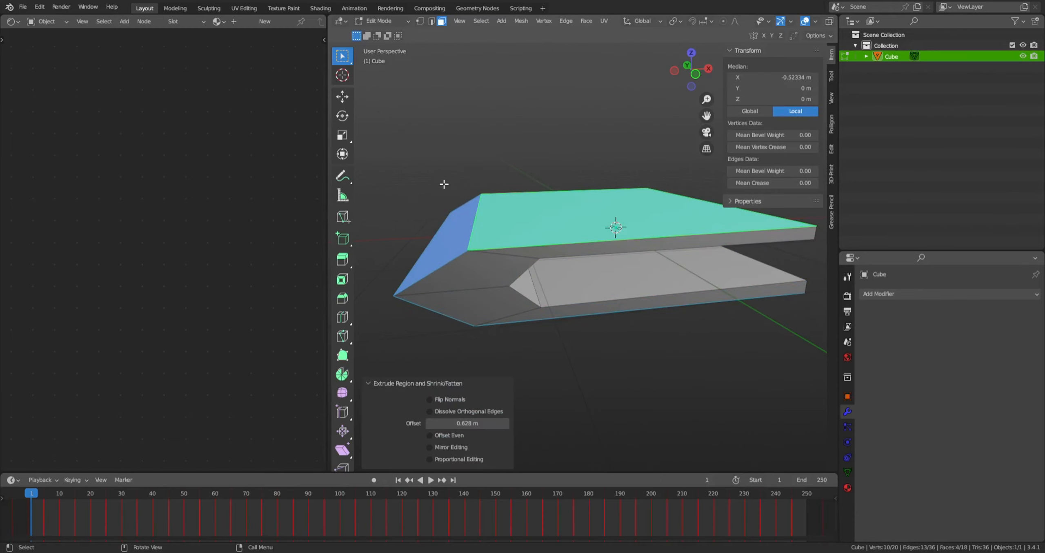
{"action": "key", "text": "ctrl+z"}
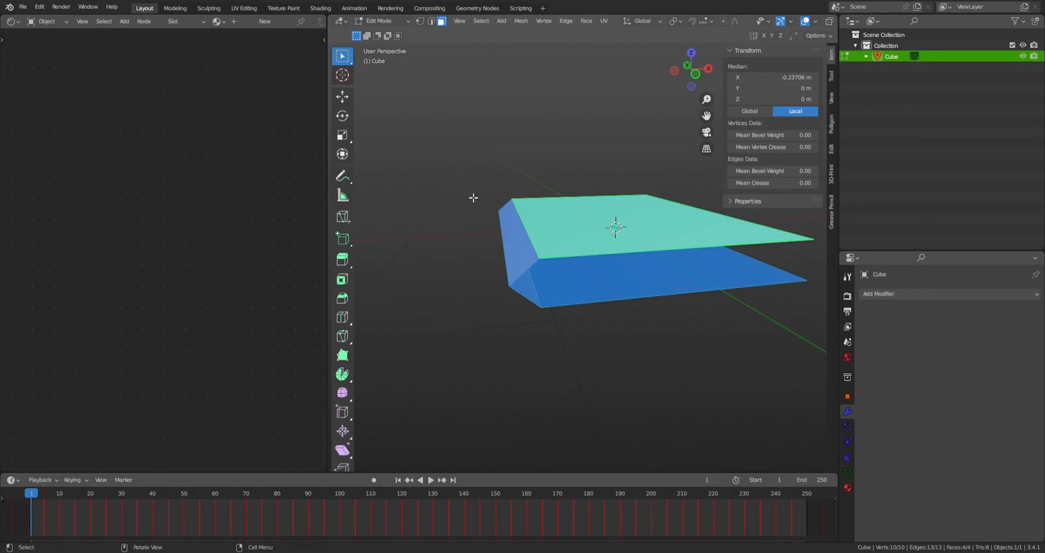
Step: Apply the slab's scale in Object Mode and return to Edit Mode
{"action": "key", "text": "Tab"}
{"action": "key", "text": "ctrl+a"}
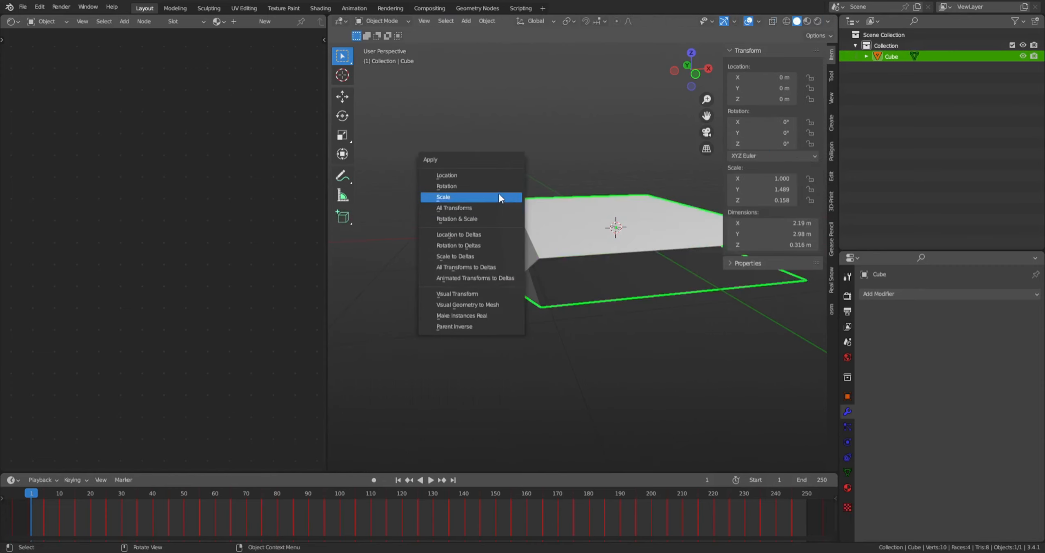
{"action": "left_click", "coordinate": [500, 198]}
{"action": "key", "text": "Tab"}
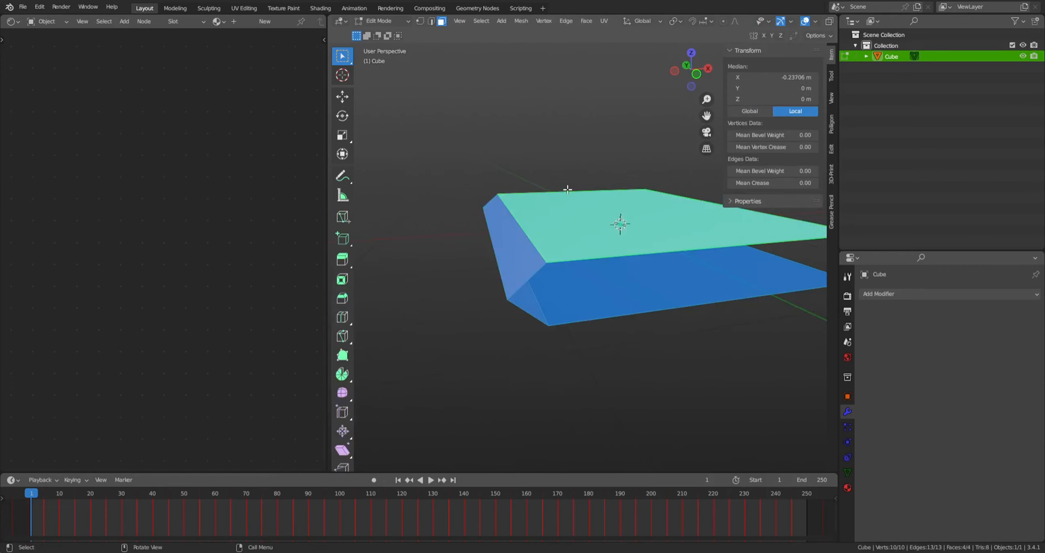
Step: Reselect all faces of the slab, try the plain Extrude Faces operation, and undo it
{"action": "key", "text": "alt+a"}
{"action": "key", "text": "a"}
{"action": "scroll", "coordinate": [604, 222], "scroll_direction": "down", "scroll_amount": 2}
{"action": "scroll", "coordinate": [587, 220], "scroll_direction": "up", "scroll_amount": 3}
{"action": "mouse_move", "coordinate": [587, 219]}
{"action": "middle_mouse_down"}
{"action": "mouse_move", "coordinate": [552, 239]}
{"action": "mouse_move", "coordinate": [569, 207]}
{"action": "mouse_move", "coordinate": [591, 211]}
{"action": "middle_mouse_up"}
{"action": "key", "text": "alt+e"}
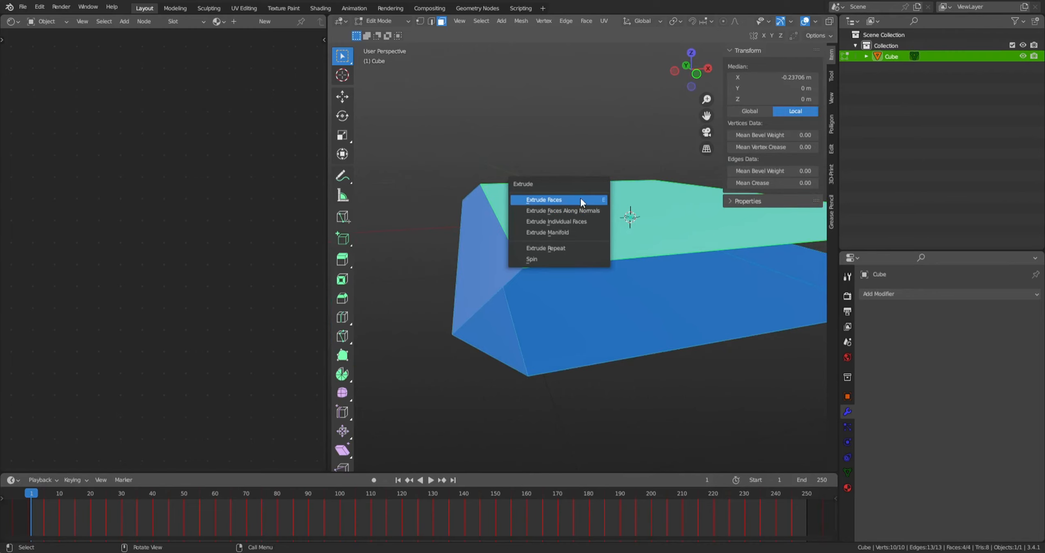
{"action": "left_click", "coordinate": [580, 199]}
{"action": "right_click", "coordinate": [537, 173]}
{"action": "key", "text": "ctrl+z"}
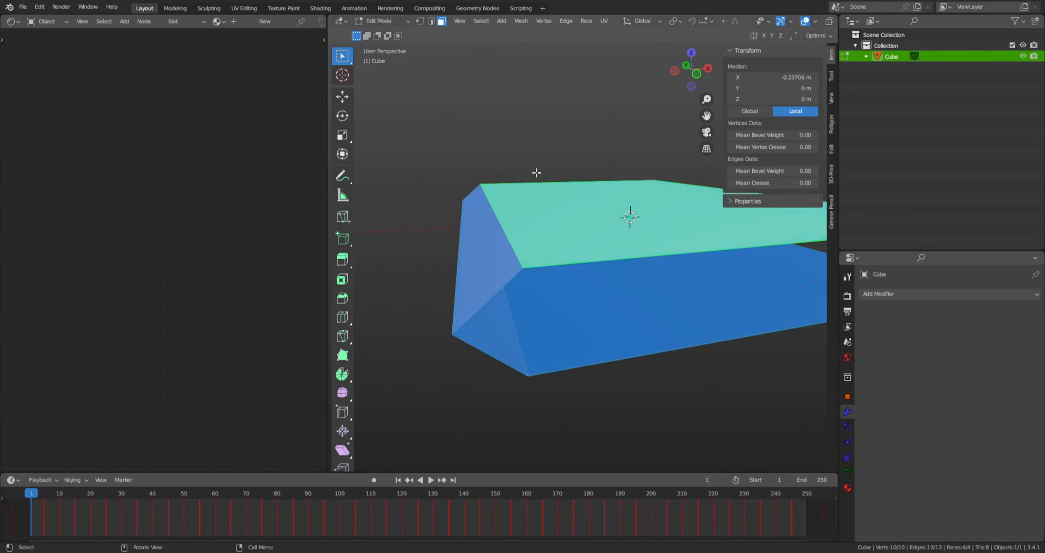
Step: Extrude all faces along their normals by about 0.07 m to thicken the slab, and return to Object Mode
{"action": "key", "text": "alt+e"}
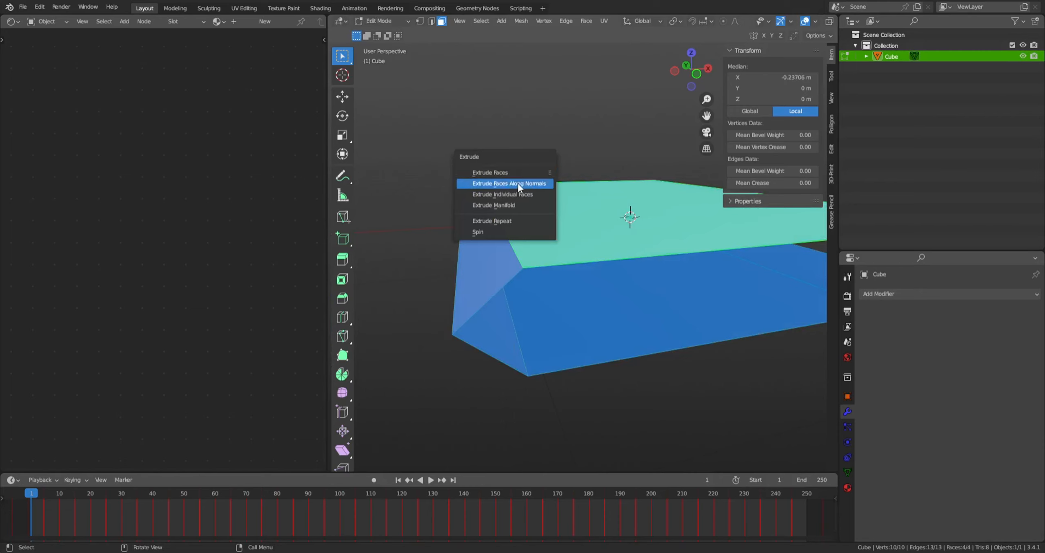
{"action": "left_click", "coordinate": [518, 183]}
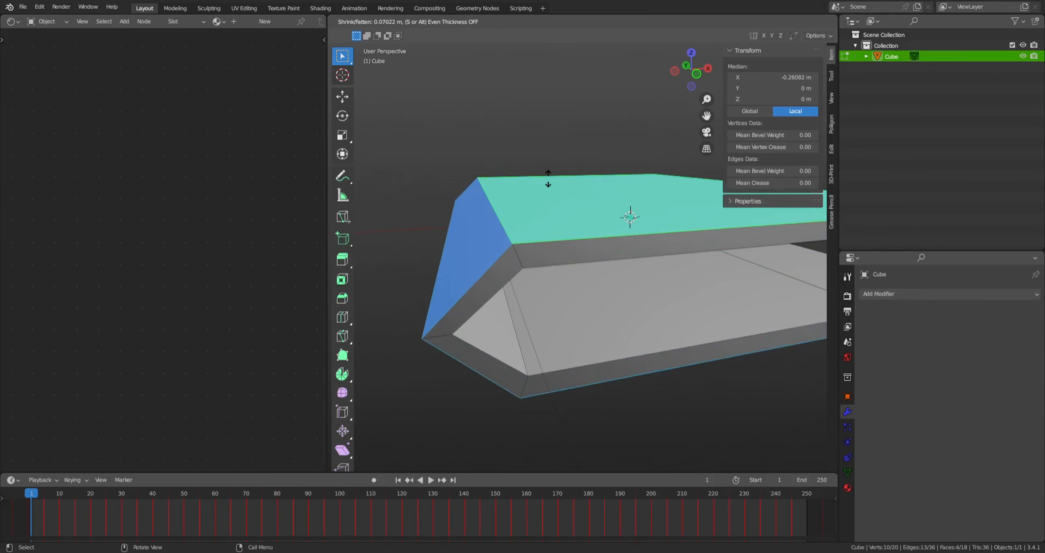
{"action": "left_click", "coordinate": [548, 178]}
{"action": "scroll", "coordinate": [549, 178], "scroll_direction": "down", "scroll_amount": 5}
{"action": "middle_click_drag", "start_coordinate": [548, 178], "coordinate": [619, 228]}
{"action": "key", "text": "Tab"}
Step: Add a Subdivision Surface modifier to the thickened slab
{"action": "scroll", "coordinate": [481, 217], "scroll_direction": "up", "scroll_amount": 4}
{"action": "scroll", "coordinate": [605, 242], "scroll_direction": "down", "scroll_amount": 1}
{"action": "scroll", "coordinate": [582, 245], "scroll_direction": "down", "scroll_amount": 3}
{"action": "scroll", "coordinate": [595, 233], "scroll_direction": "up", "scroll_amount": 3}
{"action": "scroll", "coordinate": [584, 258], "scroll_direction": "up", "scroll_amount": 2}
{"action": "middle_click_drag", "start_coordinate": [619, 228], "coordinate": [667, 198], "text": "shift"}
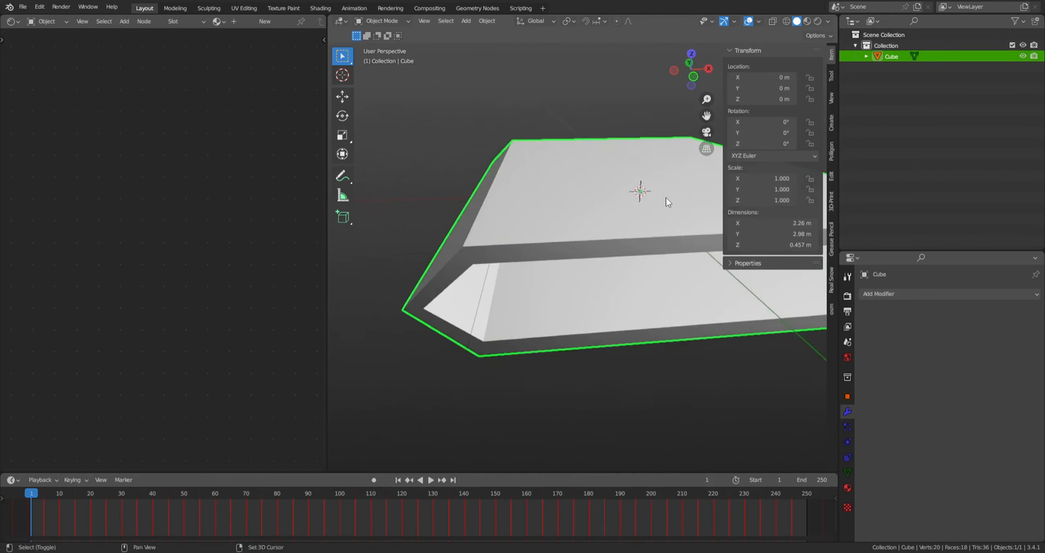
{"action": "left_click", "coordinate": [928, 291]}
{"action": "left_click", "coordinate": [987, 295]}
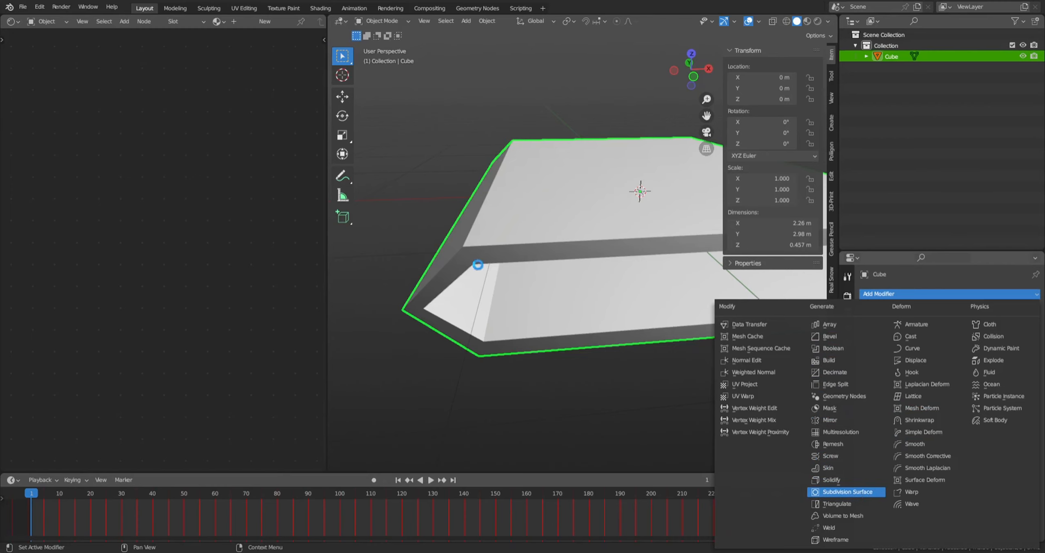
{"action": "key", "text": "Return"}
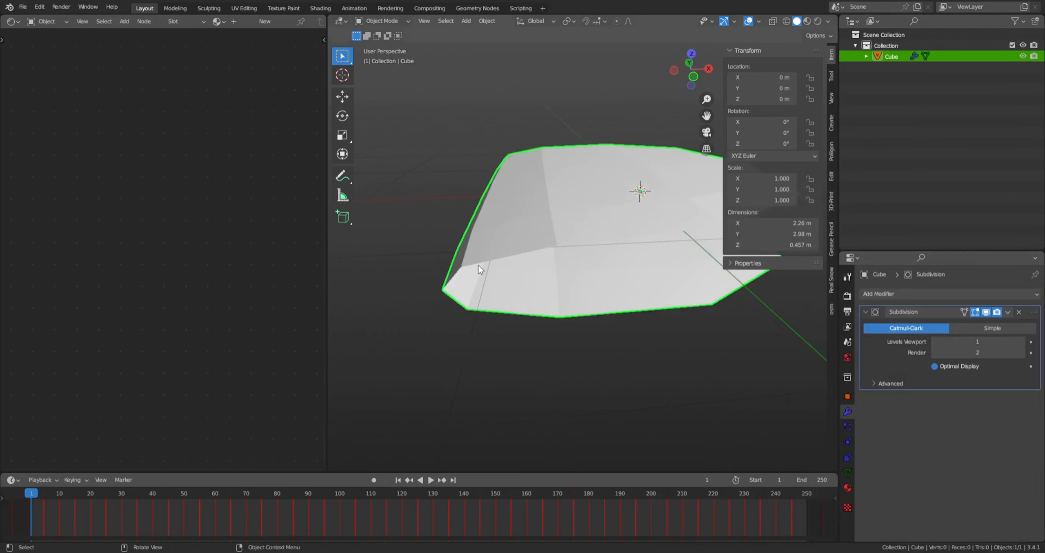
Step: Set the Subdivision modifier's viewport and render levels to 3
{"action": "middle_click_drag", "start_coordinate": [479, 265], "coordinate": [686, 238]}
{"action": "left_click", "coordinate": [1019, 342]}
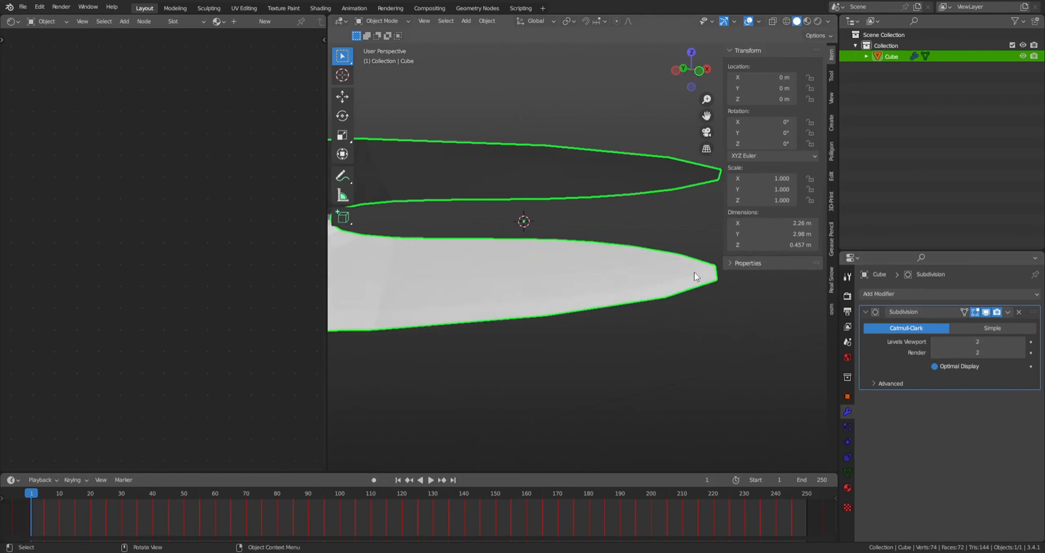
{"action": "middle_click_drag", "start_coordinate": [696, 273], "coordinate": [583, 263]}
{"action": "left_click", "coordinate": [1020, 342]}
{"action": "left_click", "coordinate": [1021, 351]}
Step: Put the slab into Edit Mode with edge selection and clear the selection
{"action": "key", "text": "Tab"}
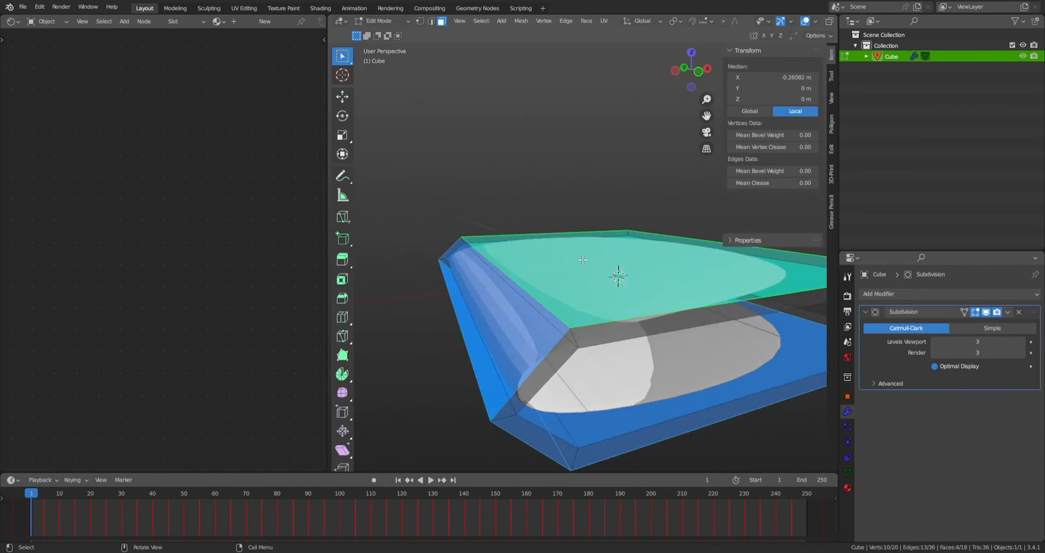
{"action": "left_click", "coordinate": [432, 22]}
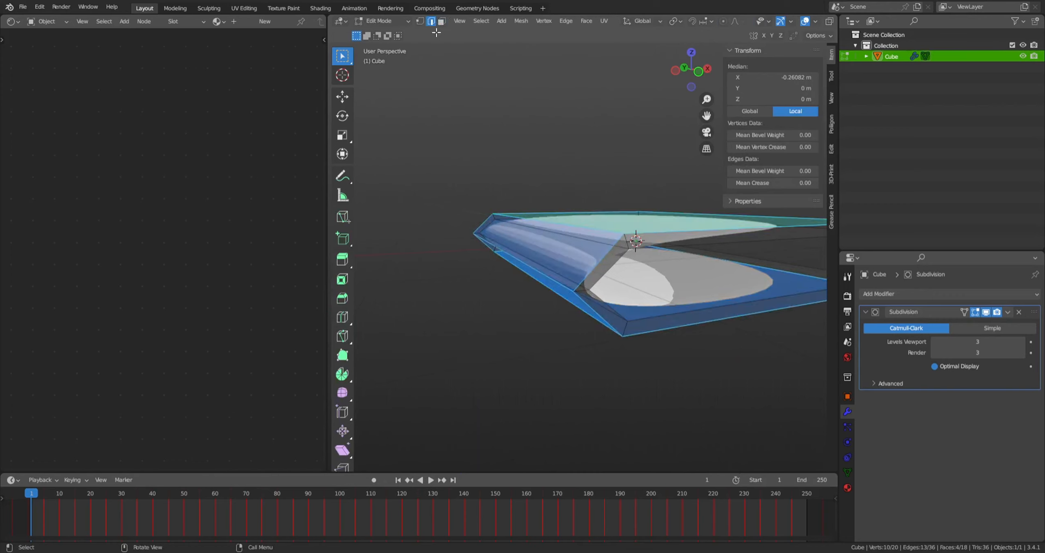
{"action": "left_click", "coordinate": [444, 23]}
{"action": "key", "text": "2"}
{"action": "scroll", "coordinate": [638, 179], "scroll_direction": "up", "scroll_amount": 1}
{"action": "scroll", "coordinate": [627, 225], "scroll_direction": "up", "scroll_amount": 2}
{"action": "scroll", "coordinate": [605, 258], "scroll_direction": "down", "scroll_amount": 2}
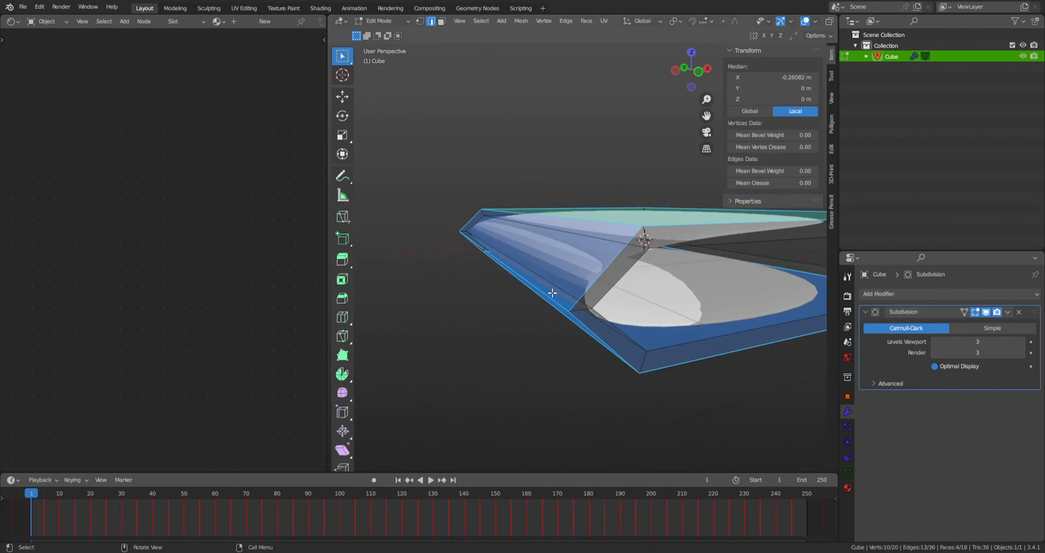
{"action": "key", "text": "alt+a"}
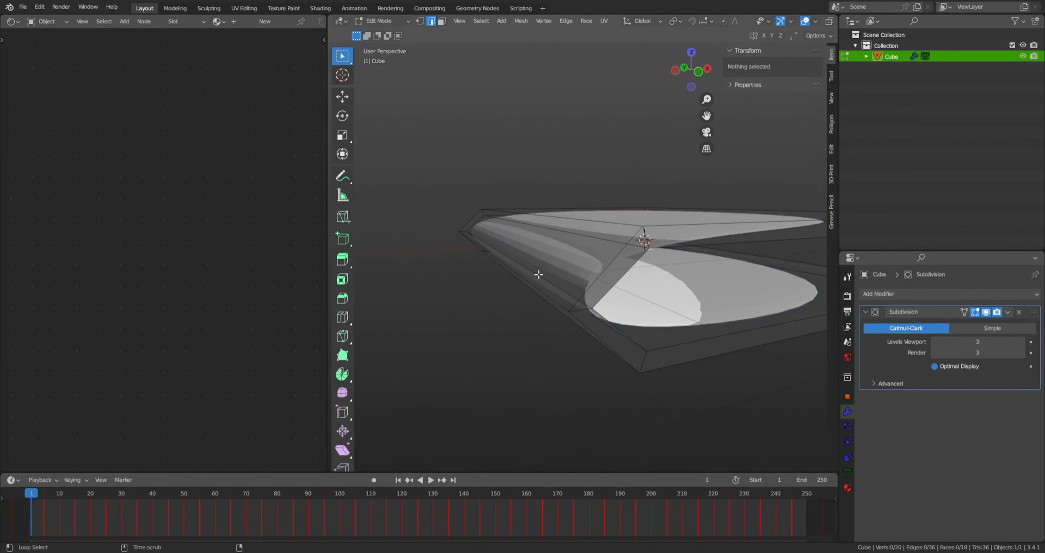
Step: Try selecting the edges around the middle of the pointed fold one at a time, and clear the selection
{"action": "left_click", "coordinate": [547, 291]}
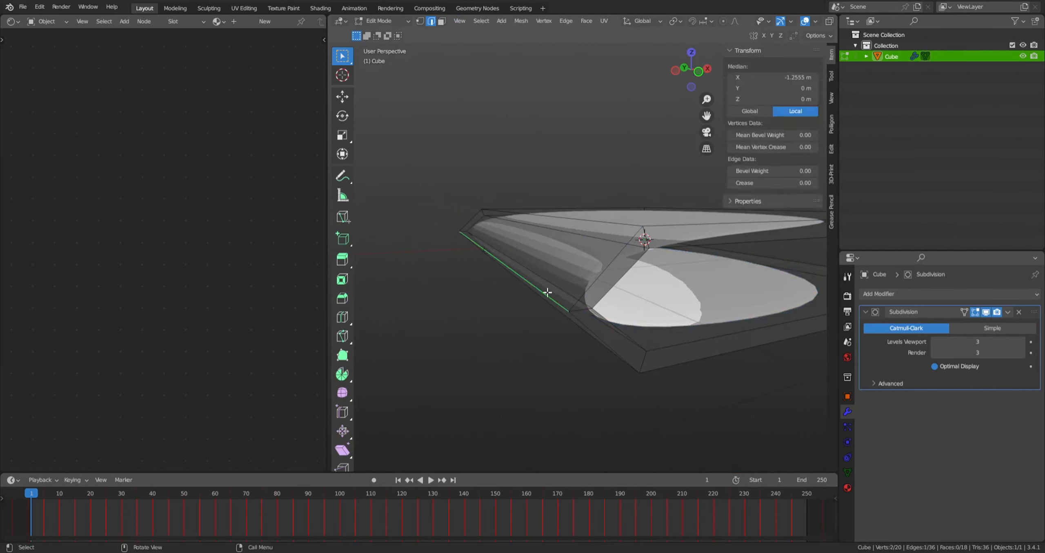
{"action": "left_click", "coordinate": [590, 308], "text": "shift"}
{"action": "middle_click_drag", "start_coordinate": [590, 309], "coordinate": [582, 279]}
{"action": "left_click", "coordinate": [750, 257], "text": "shift"}
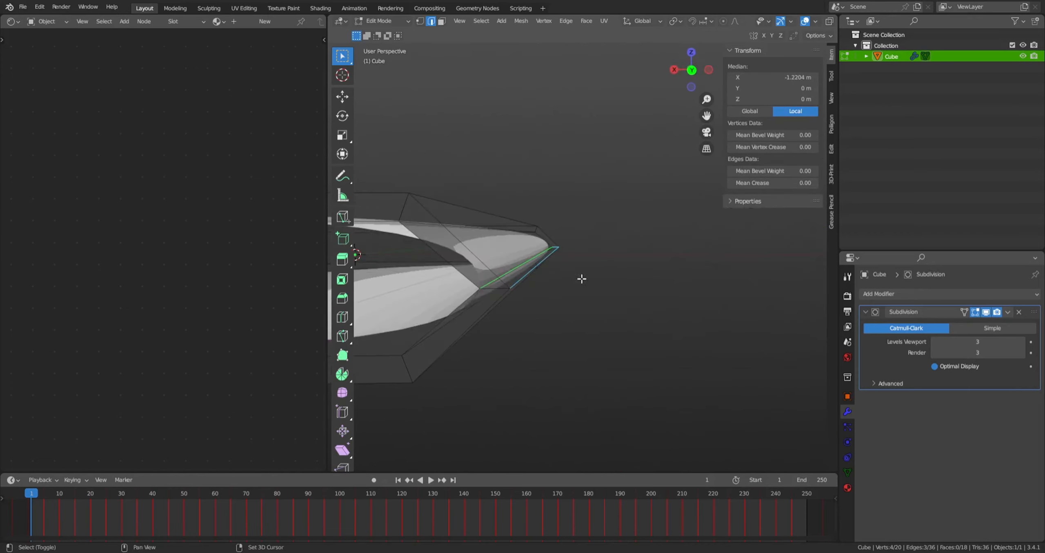
{"action": "left_click", "coordinate": [492, 288], "text": "shift"}
{"action": "middle_click_drag", "start_coordinate": [493, 287], "coordinate": [695, 269]}
{"action": "key", "text": "alt+a"}
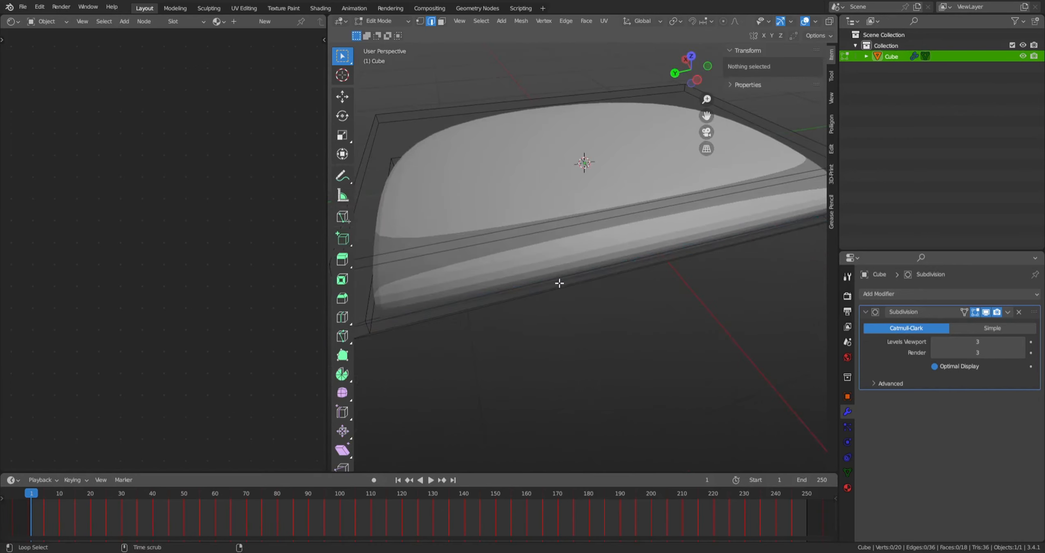
Step: Select the edge loop around the middle of the pointed fold and invert the selection to all other edges
{"action": "left_click", "coordinate": [541, 290], "text": "alt"}
{"action": "middle_click_drag", "start_coordinate": [541, 290], "coordinate": [702, 259]}
{"action": "key", "text": "ctrl+i"}
{"action": "scroll", "coordinate": [608, 237], "scroll_direction": "down", "scroll_amount": 4}
{"action": "scroll", "coordinate": [651, 234], "scroll_direction": "up", "scroll_amount": 2}
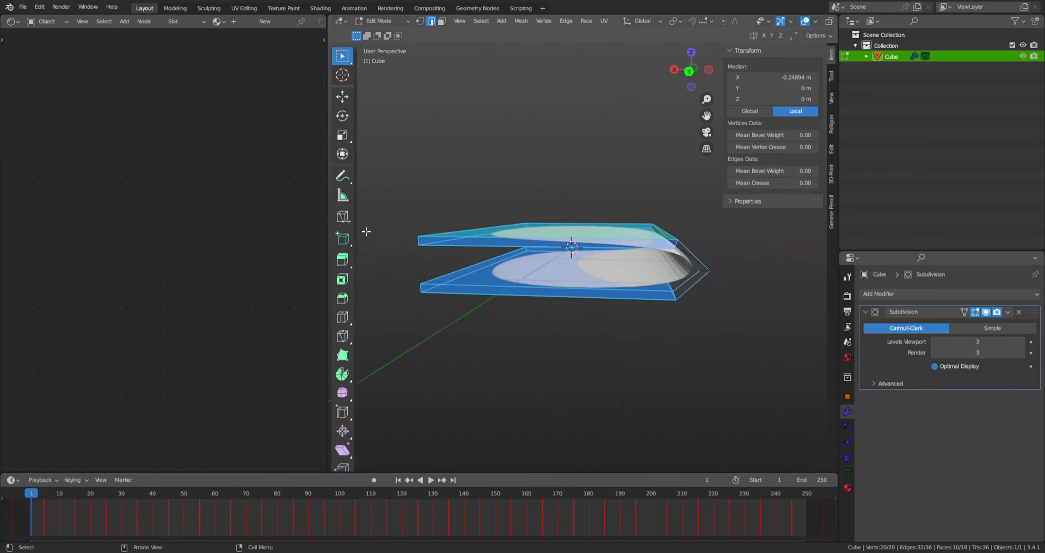
{"action": "key", "text": "ctrl+b"}
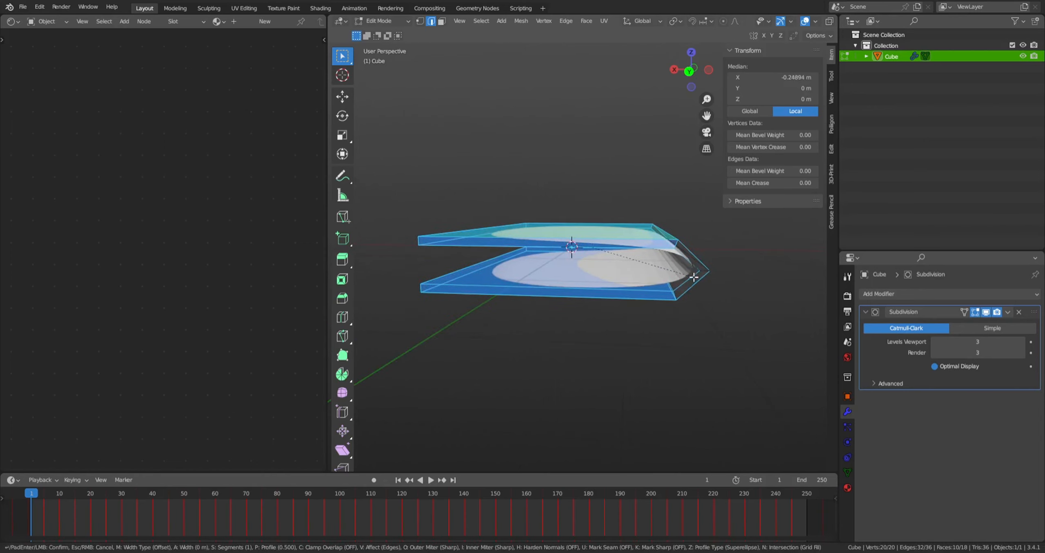
{"action": "right_click", "coordinate": [695, 277]}
{"action": "key", "text": "ctrl+z"}
Step: Bevel every edge except the fold's middle loop by about 0.013 m with one segment, and return to Object Mode
{"action": "scroll", "coordinate": [607, 287], "scroll_direction": "up", "scroll_amount": 3}
{"action": "middle_click_drag", "start_coordinate": [696, 277], "coordinate": [644, 257], "text": "shift"}
{"action": "key", "text": "a"}
{"action": "key", "text": "ctrl+b"}
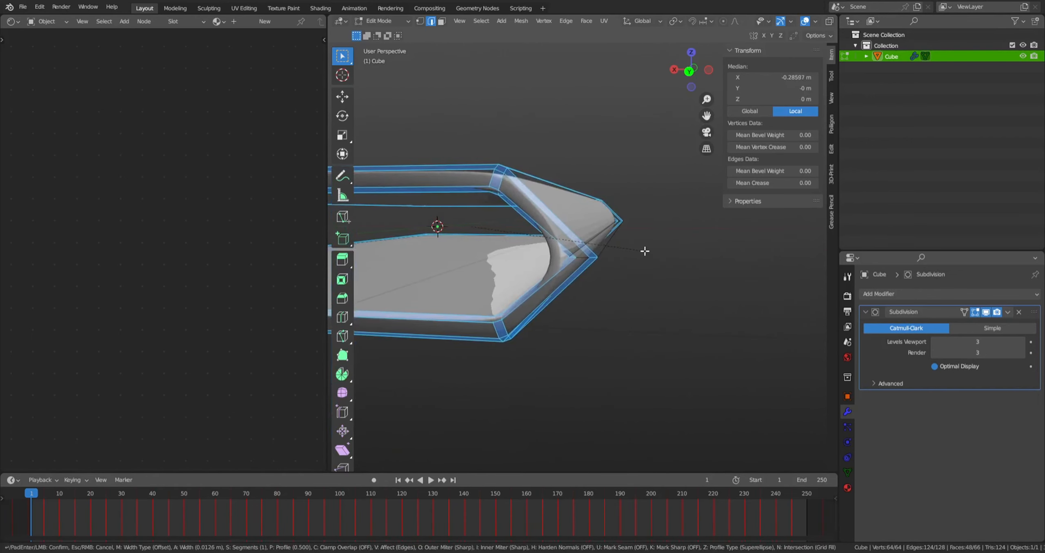
{"action": "left_click", "coordinate": [644, 251]}
{"action": "key", "text": "Tab"}
{"action": "scroll", "coordinate": [645, 251], "scroll_direction": "down", "scroll_amount": 3}
{"action": "middle_click_drag", "start_coordinate": [644, 250], "coordinate": [506, 359]}
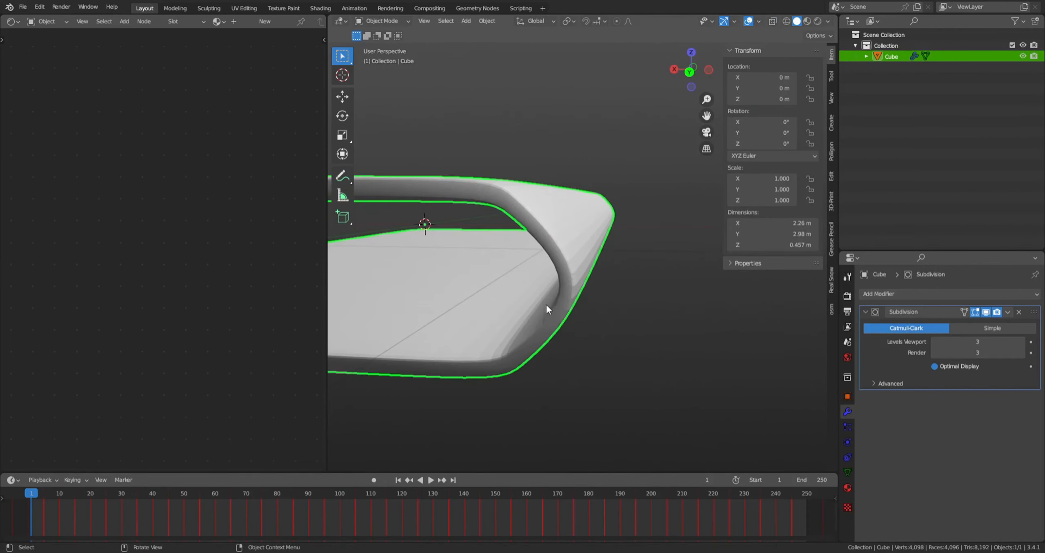
Step: Return the mesh to Edit Mode and select only the edge loop around the middle of the fold
{"action": "scroll", "coordinate": [679, 223], "scroll_direction": "up", "scroll_amount": 4}
{"action": "scroll", "coordinate": [680, 222], "scroll_direction": "down", "scroll_amount": 3}
{"action": "key", "text": "Tab"}
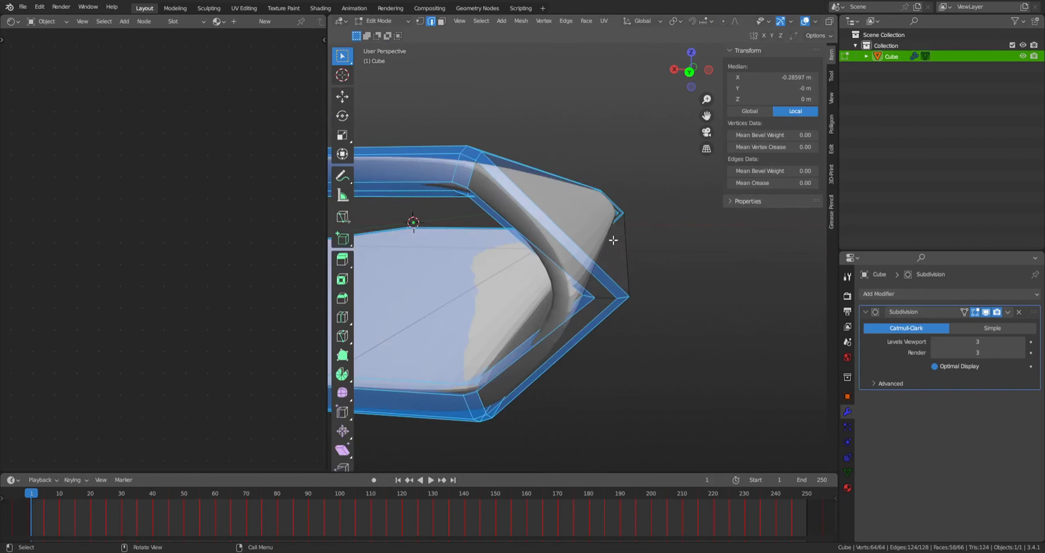
{"action": "key", "text": "alt+a"}
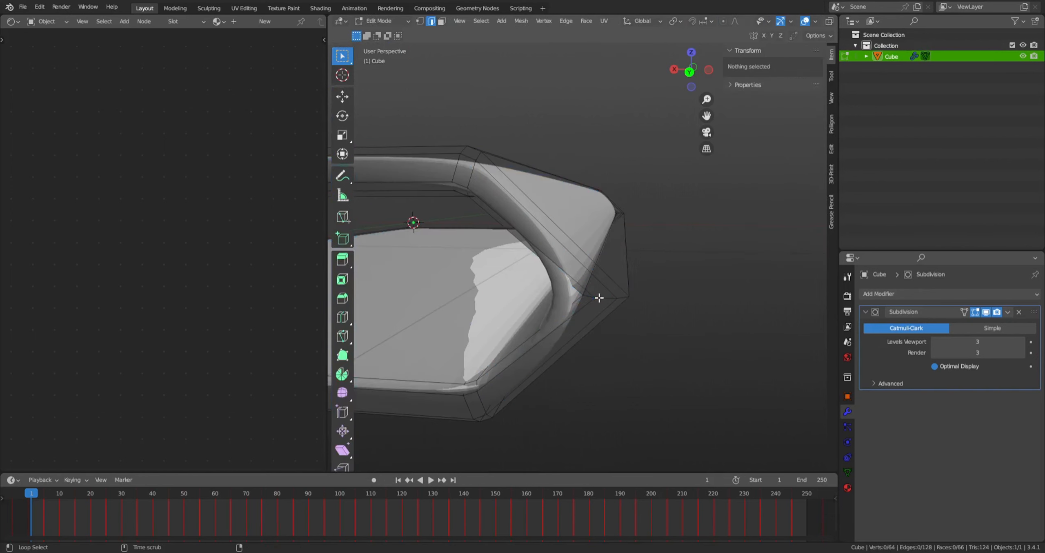
{"action": "middle_click_drag", "start_coordinate": [645, 283], "coordinate": [686, 267]}
{"action": "left_click", "coordinate": [619, 253], "text": "alt"}
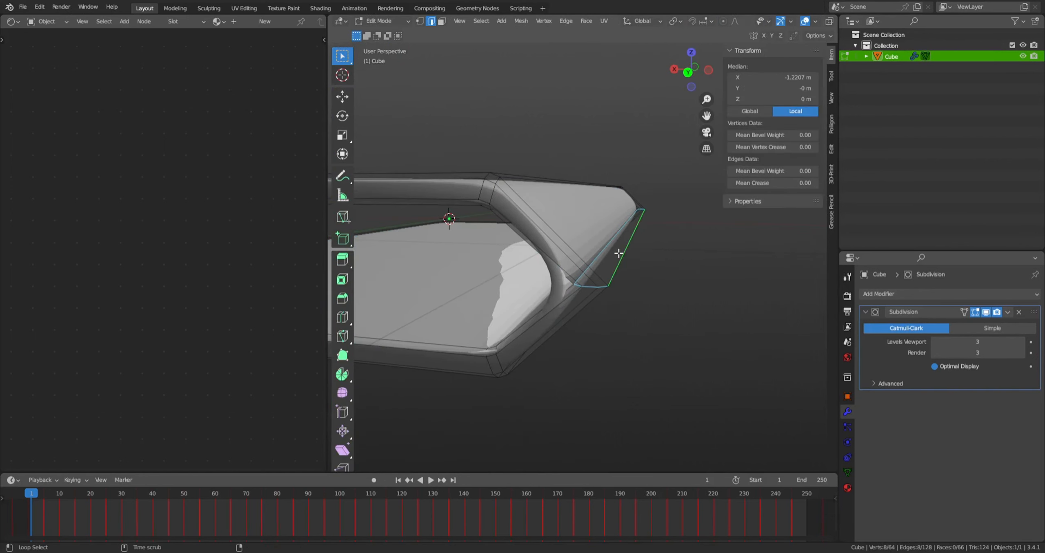
{"action": "scroll", "coordinate": [650, 304], "scroll_direction": "up", "scroll_amount": 4}
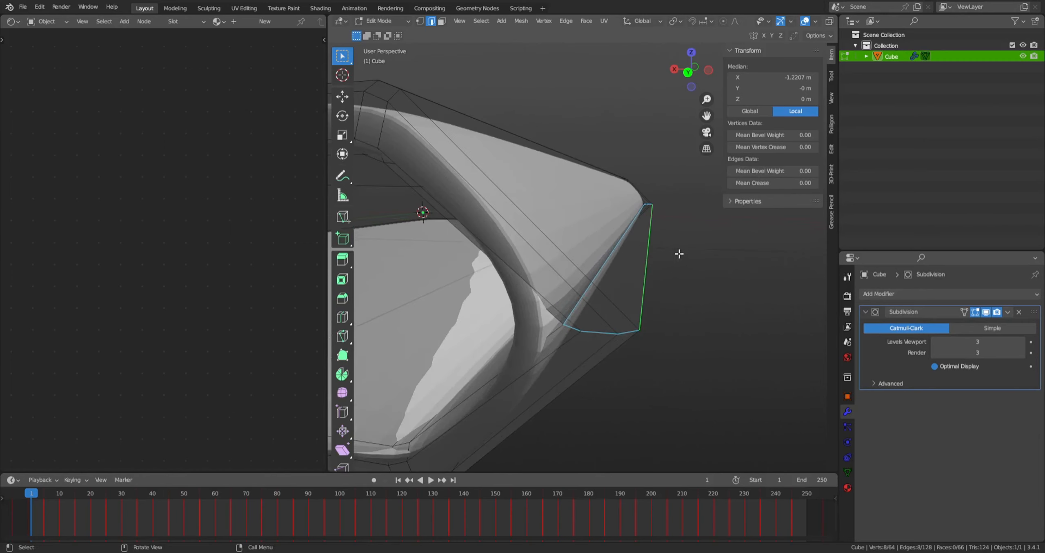
Step: Try a narrow one-segment bevel on the fold's middle edge loop, and undo it
{"action": "key", "text": "ctrl+b"}
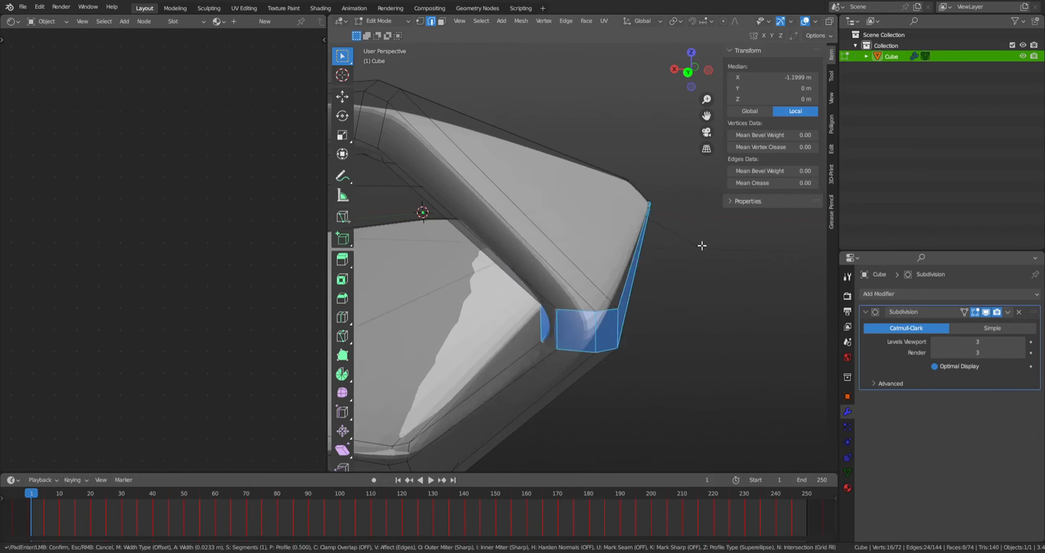
{"action": "left_click", "coordinate": [728, 244]}
{"action": "middle_click_drag", "start_coordinate": [728, 243], "coordinate": [691, 253]}
{"action": "key", "text": "ctrl+z"}
Step: Try a wider one-segment bevel on the fold's middle loop, compare it in Object and Edit Mode, and undo it
{"action": "scroll", "coordinate": [691, 253], "scroll_direction": "down", "scroll_amount": 4}
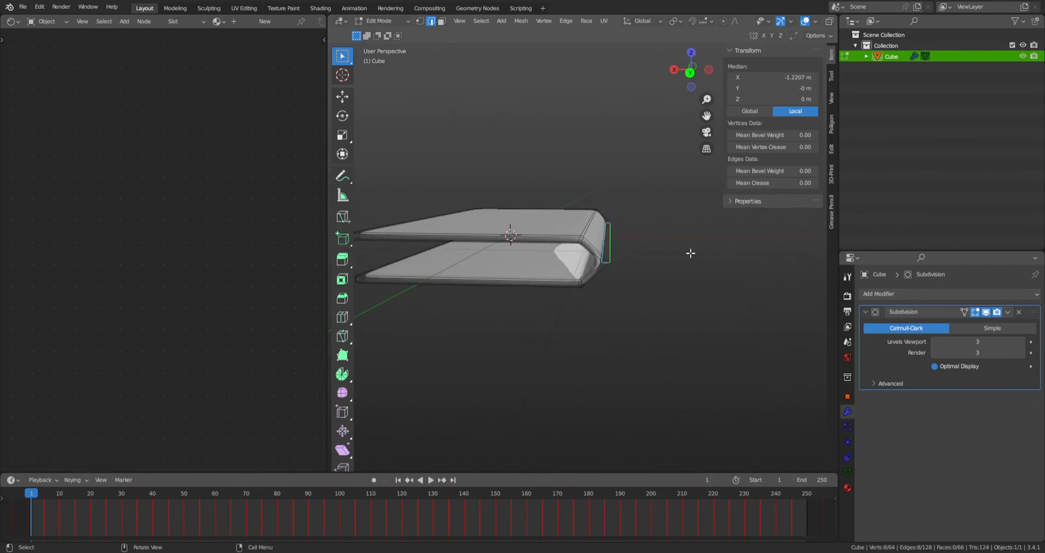
{"action": "key", "text": "ctrl+b"}
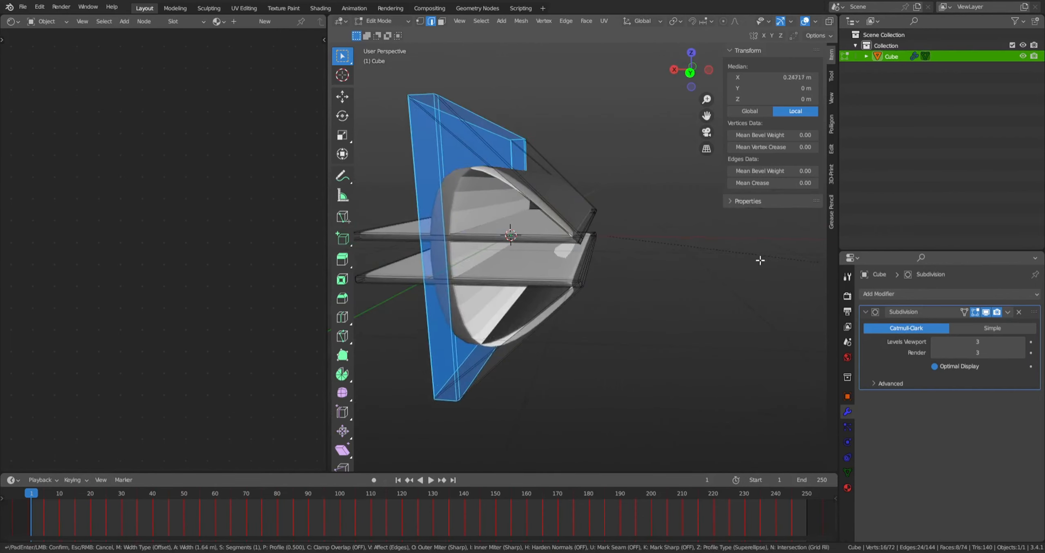
{"action": "left_click", "coordinate": [700, 253]}
{"action": "key", "text": "Tab"}
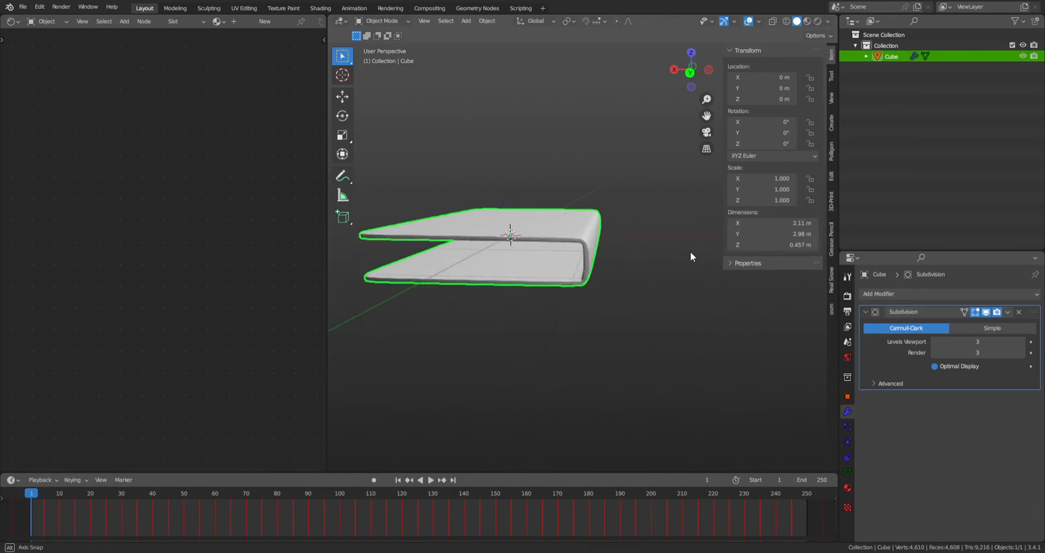
{"action": "middle_click_drag", "start_coordinate": [691, 254], "coordinate": [578, 239]}
{"action": "scroll", "coordinate": [702, 247], "scroll_direction": "up", "scroll_amount": 4}
{"action": "key", "text": "Tab"}
{"action": "key", "text": "Tab"}
{"action": "key", "text": "Tab"}
{"action": "key", "text": "Tab"}
{"action": "scroll", "coordinate": [576, 240], "scroll_direction": "up", "scroll_amount": 5}
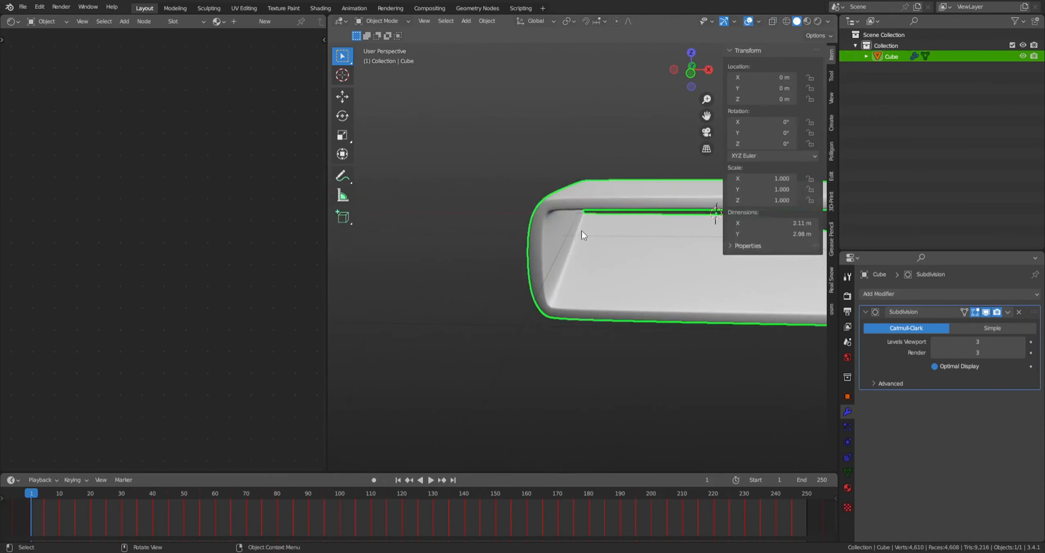
{"action": "key", "text": "Tab"}
{"action": "key", "text": "ctrl+z"}
{"action": "middle_click_drag", "start_coordinate": [551, 226], "coordinate": [541, 247], "text": "shift"}
{"action": "key", "text": "ctrl+b"}
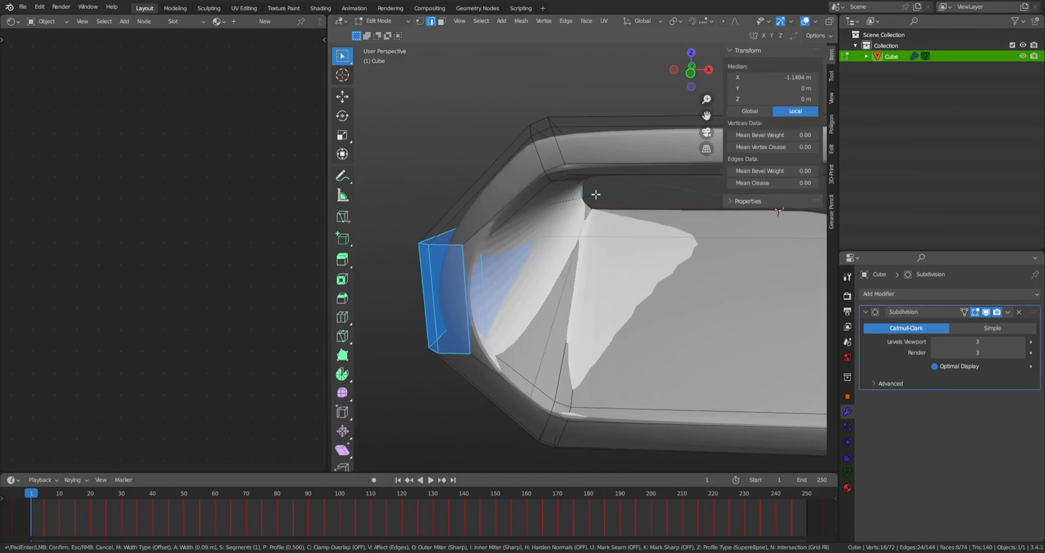
{"action": "scroll", "coordinate": [605, 194], "scroll_direction": "up", "scroll_amount": 20}
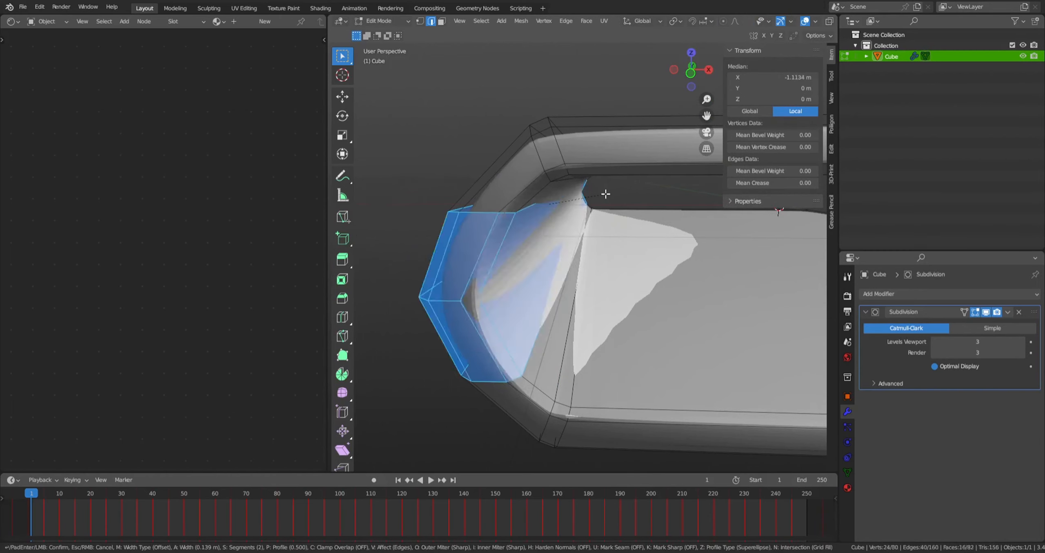
{"action": "scroll", "coordinate": [605, 194], "scroll_direction": "down", "scroll_amount": 20}
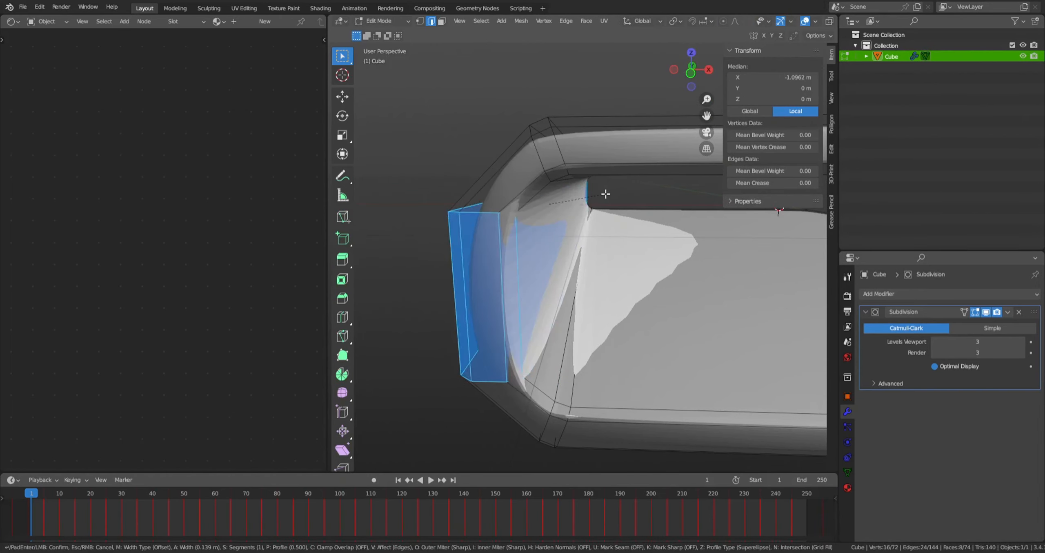
{"action": "key", "text": "2"}
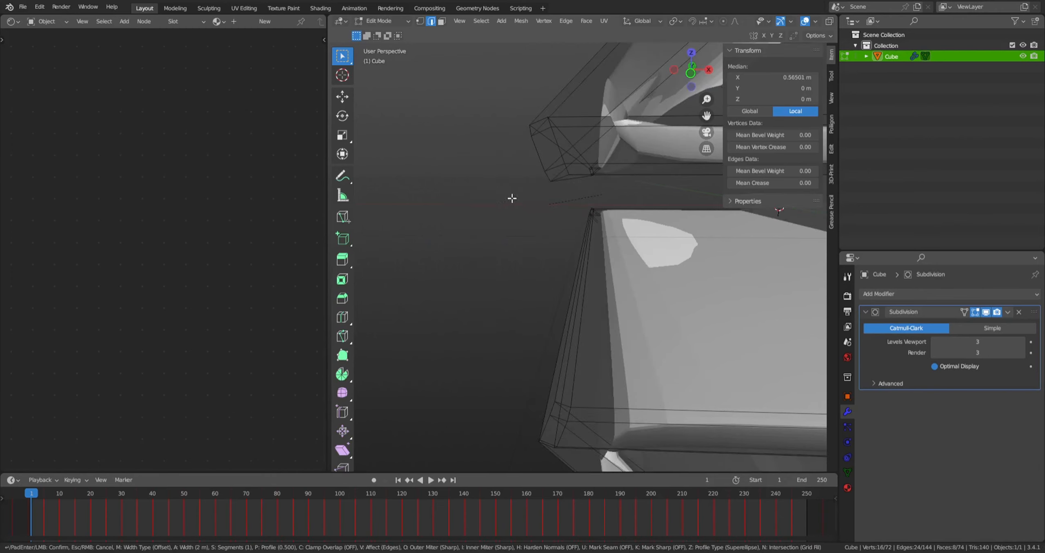
{"action": "key", "text": "Escape"}
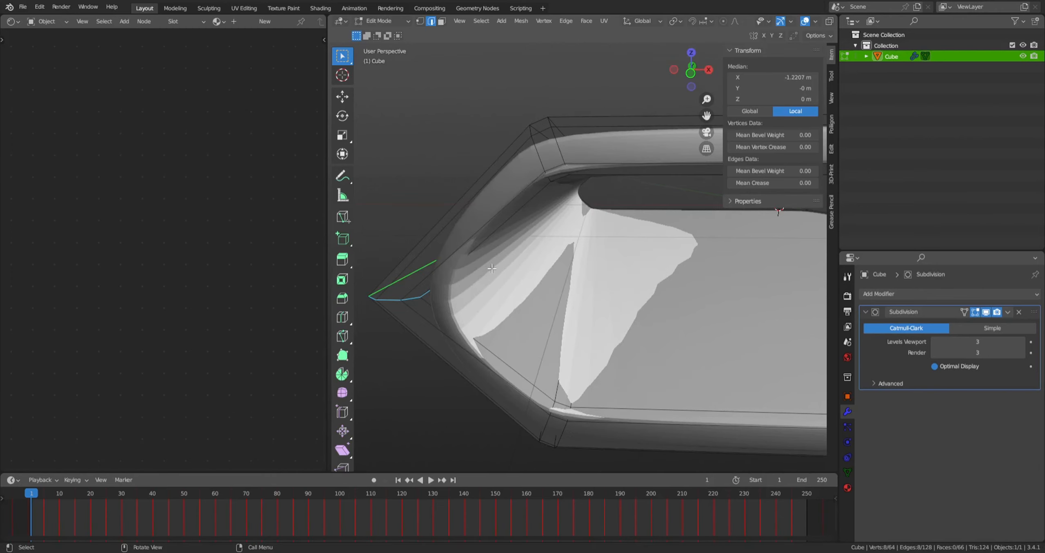
{"action": "key", "text": "ctrl+b"}
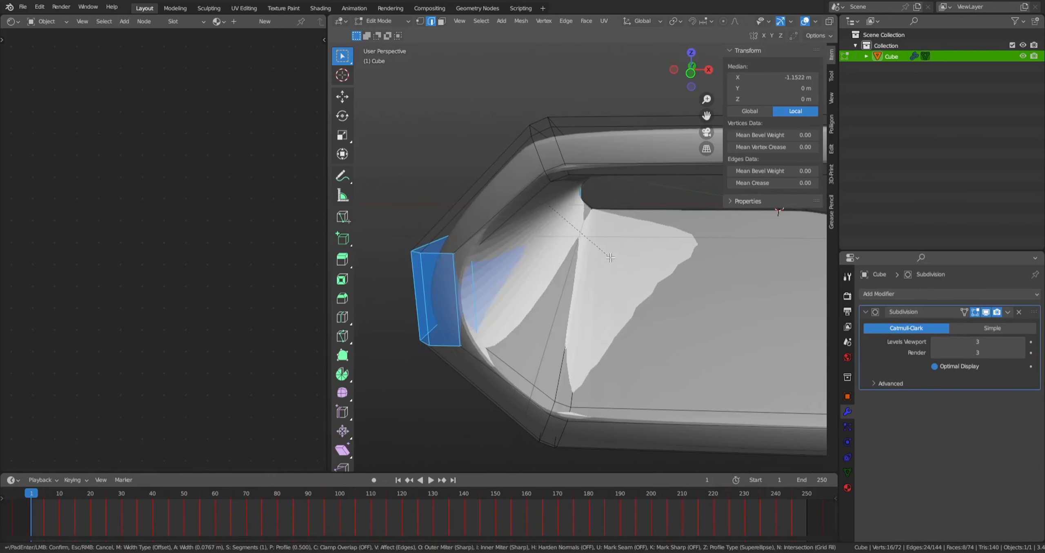
{"action": "type", "text": "122"}
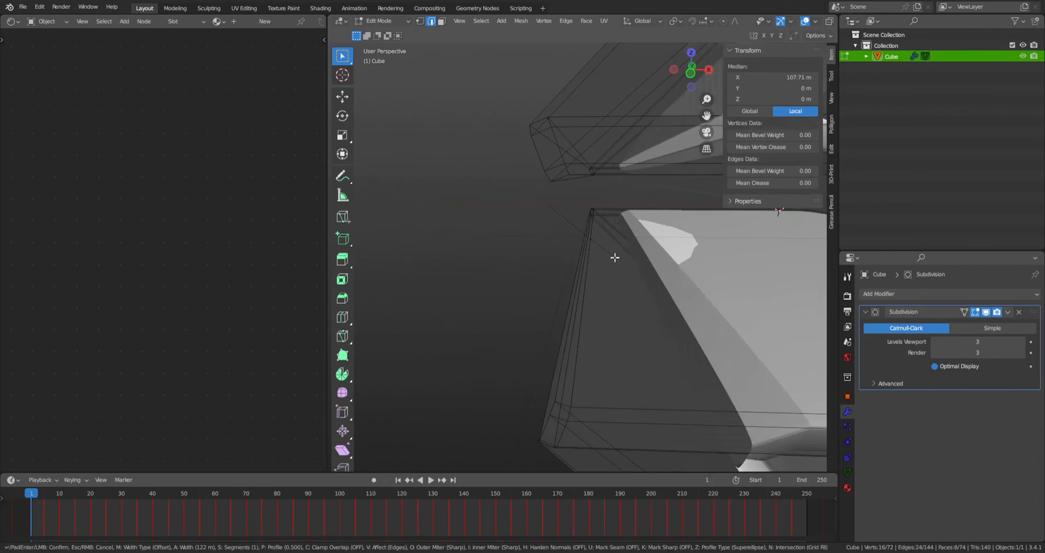
{"action": "key", "text": "Escape"}
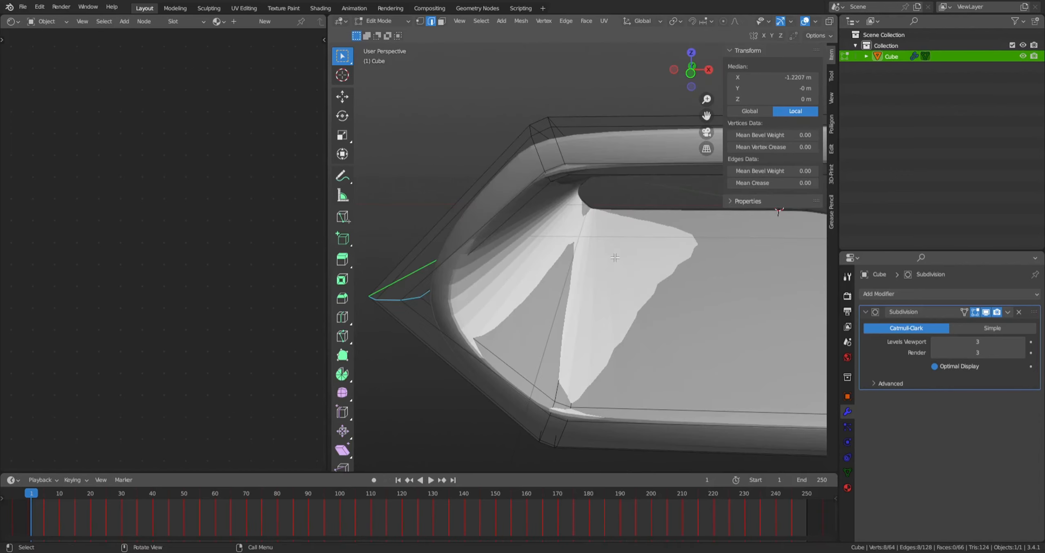
Step: Bevel the fold's middle edge loop by about 0.15 m with one segment, and return to Object Mode
{"action": "middle_click_drag", "start_coordinate": [612, 254], "coordinate": [631, 240]}
{"action": "key", "text": "ctrl+b"}
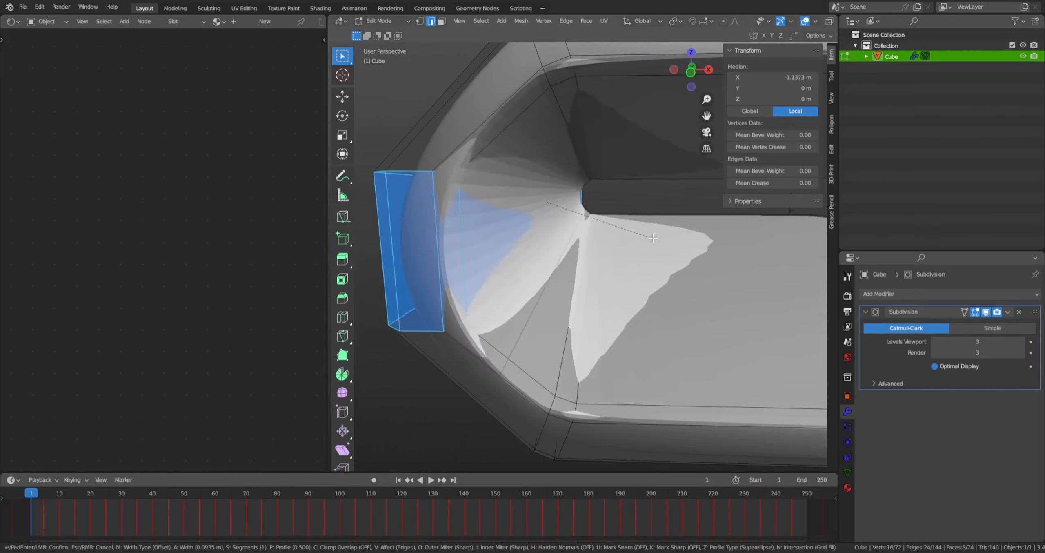
{"action": "scroll", "coordinate": [651, 238], "scroll_direction": "up", "scroll_amount": 1}
{"action": "scroll", "coordinate": [663, 238], "scroll_direction": "down", "scroll_amount": 1}
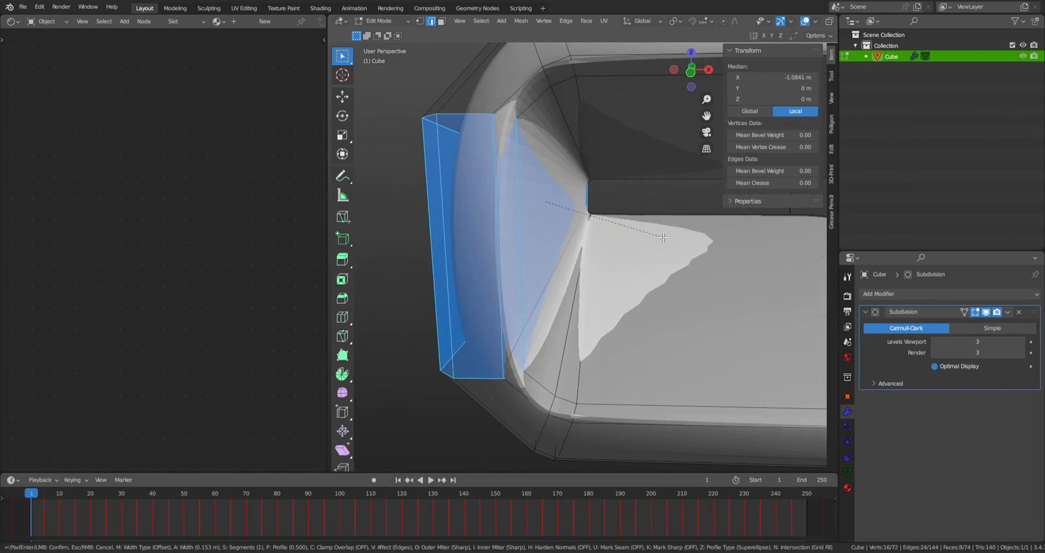
{"action": "left_click", "coordinate": [653, 232]}
{"action": "middle_click_drag", "start_coordinate": [654, 233], "coordinate": [507, 179]}
{"action": "key", "text": "Tab"}
Step: Apply Shade Smooth to the folded slab
{"action": "scroll", "coordinate": [641, 227], "scroll_direction": "down", "scroll_amount": 2}
{"action": "scroll", "coordinate": [516, 213], "scroll_direction": "up", "scroll_amount": 4}
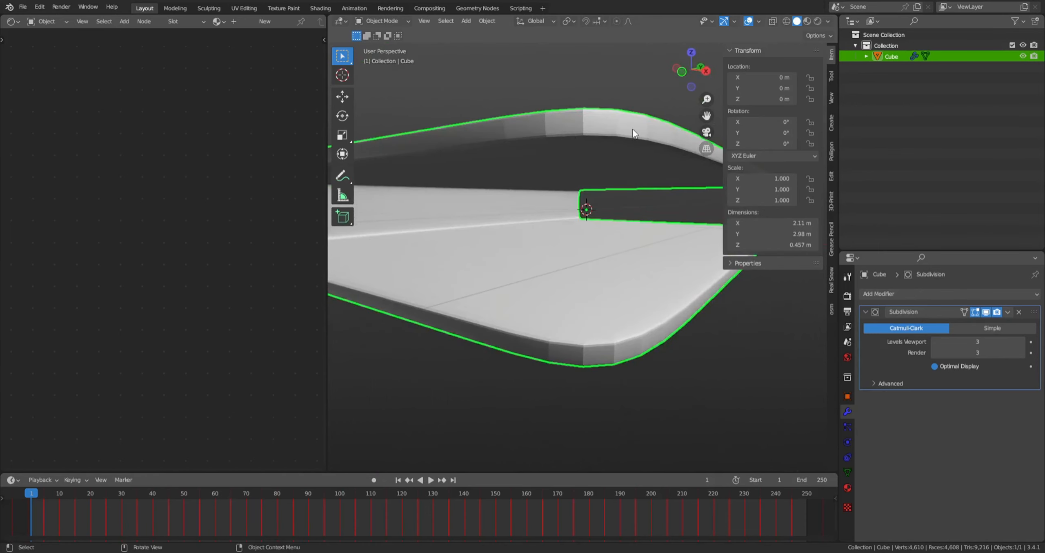
{"action": "middle_click_drag", "start_coordinate": [570, 137], "coordinate": [600, 210]}
{"action": "right_click", "coordinate": [568, 218]}
{"action": "left_click", "coordinate": [572, 221]}
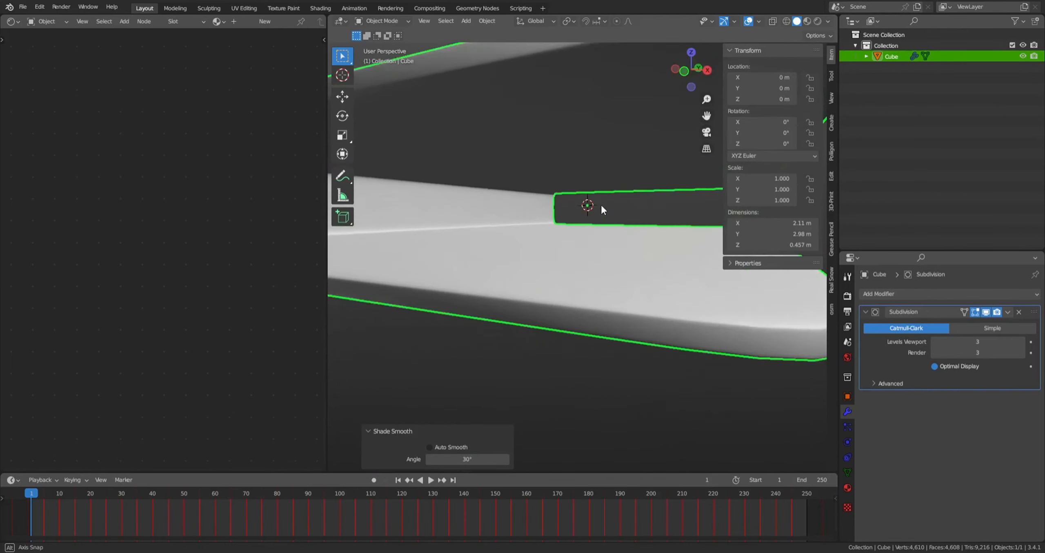
{"action": "scroll", "coordinate": [587, 213], "scroll_direction": "up", "scroll_amount": 3}
{"action": "key", "text": "Tab"}
{"action": "key", "text": "Tab"}
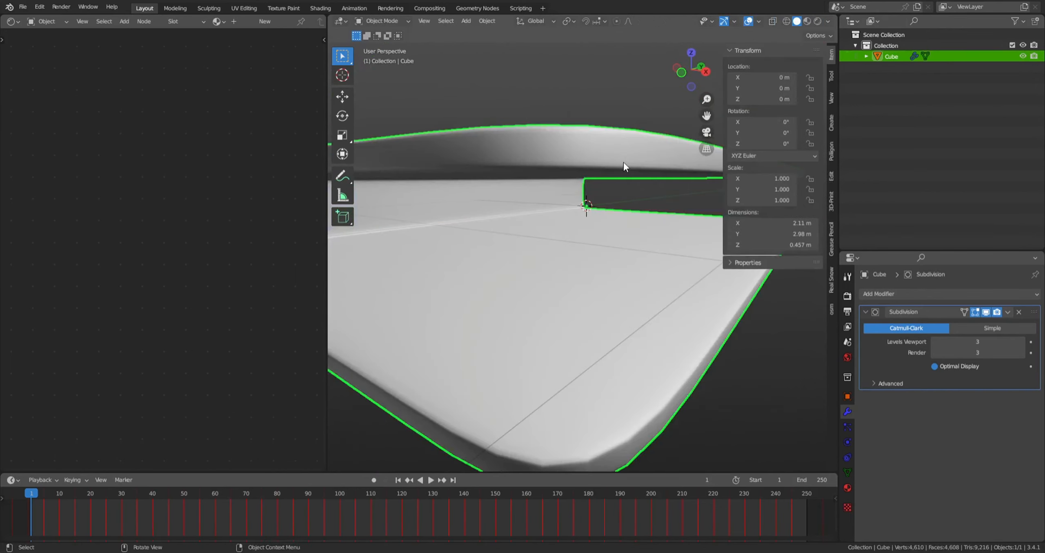
Step: Switch the slab to flat shading for comparison, and restore smooth shading
{"action": "key", "text": "ctrl+Tab"}
{"action": "right_click", "coordinate": [623, 184]}
{"action": "right_click", "coordinate": [600, 148]}
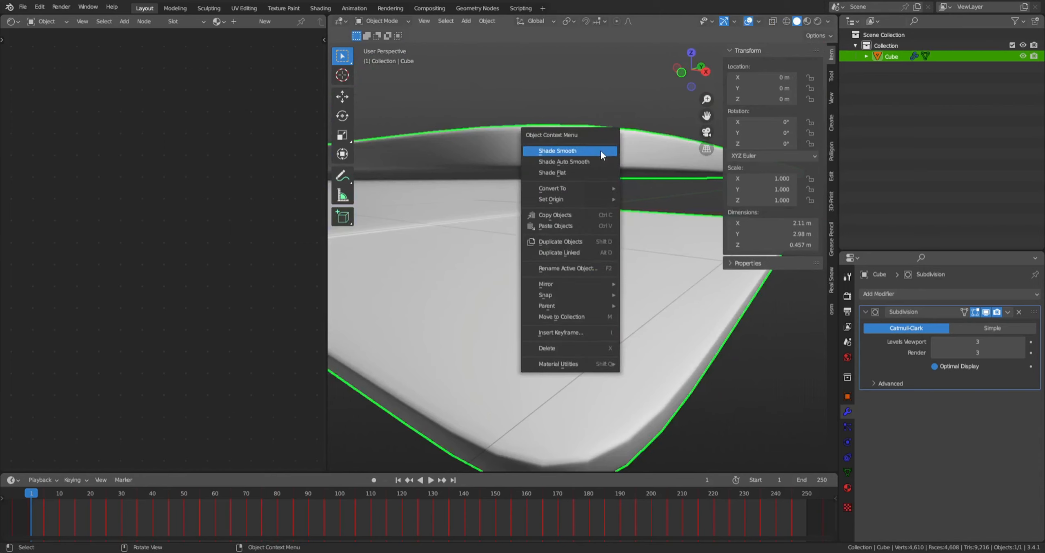
{"action": "right_click", "coordinate": [575, 147]}
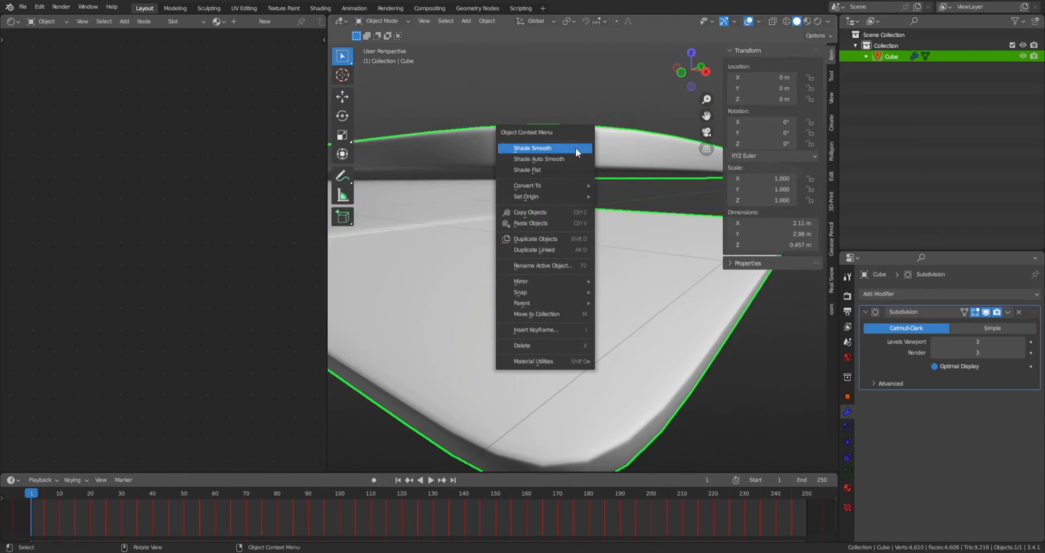
{"action": "left_click", "coordinate": [563, 169]}
{"action": "right_click", "coordinate": [521, 153]}
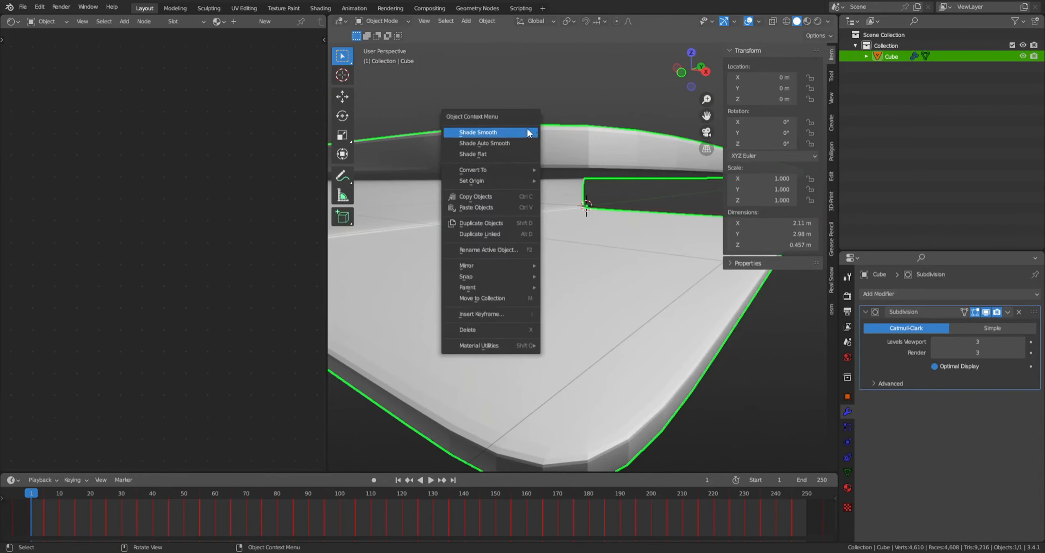
{"action": "left_click", "coordinate": [483, 130]}
Step: Examine the smooth-shaded slab's surfaces and outline up close and in top, front and right views
{"action": "mouse_move", "coordinate": [565, 154]}
{"action": "middle_mouse_down"}
{"action": "mouse_move", "coordinate": [582, 137]}
{"action": "mouse_move", "coordinate": [608, 146]}
{"action": "mouse_move", "coordinate": [585, 166]}
{"action": "mouse_move", "coordinate": [606, 207]}
{"action": "mouse_move", "coordinate": [625, 204]}
{"action": "mouse_move", "coordinate": [609, 135]}
{"action": "middle_mouse_up"}
{"action": "scroll", "coordinate": [609, 135], "scroll_direction": "up", "scroll_amount": 5}
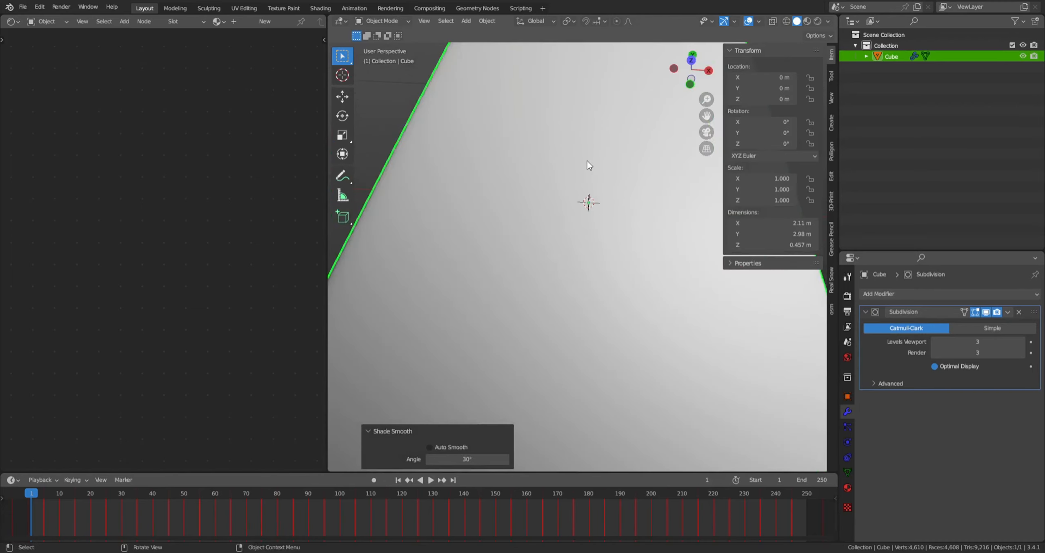
{"action": "scroll", "coordinate": [580, 167], "scroll_direction": "down", "scroll_amount": 5}
{"action": "key", "text": "KP_7"}
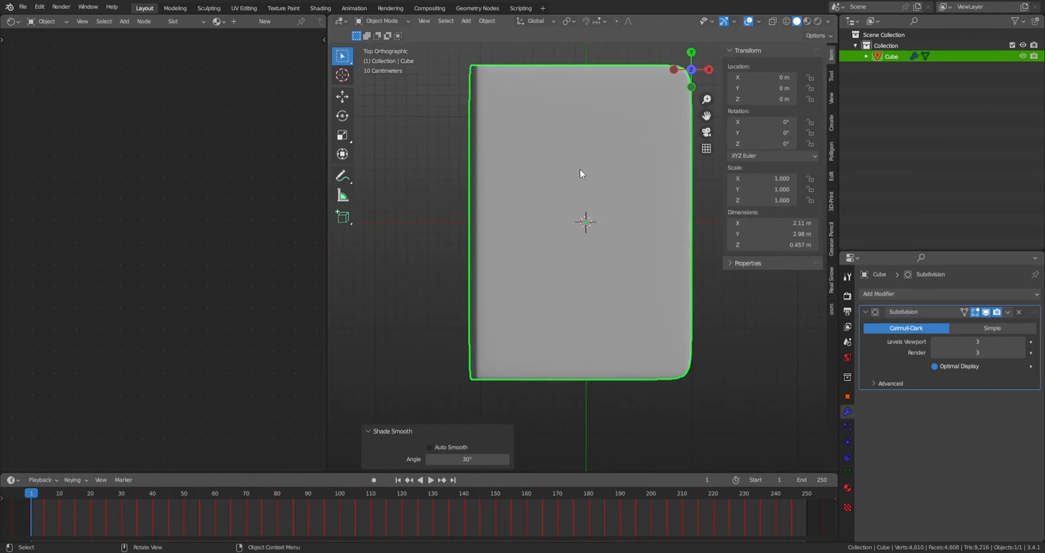
{"action": "middle_click_drag", "start_coordinate": [612, 208], "coordinate": [578, 165]}
{"action": "scroll", "coordinate": [588, 164], "scroll_direction": "up", "scroll_amount": 8}
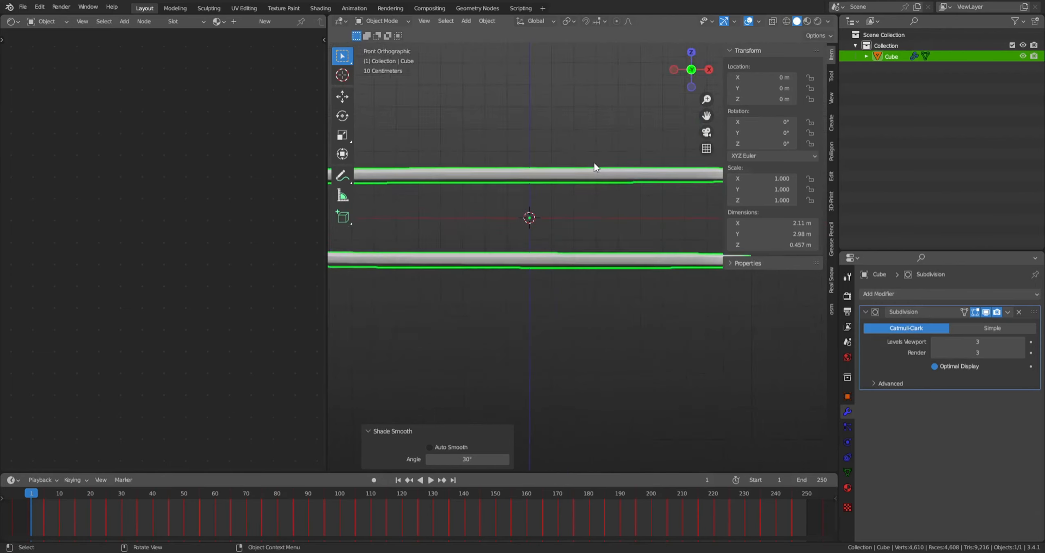
{"action": "scroll", "coordinate": [601, 179], "scroll_direction": "down", "scroll_amount": 8}
{"action": "key", "text": "KP_3"}
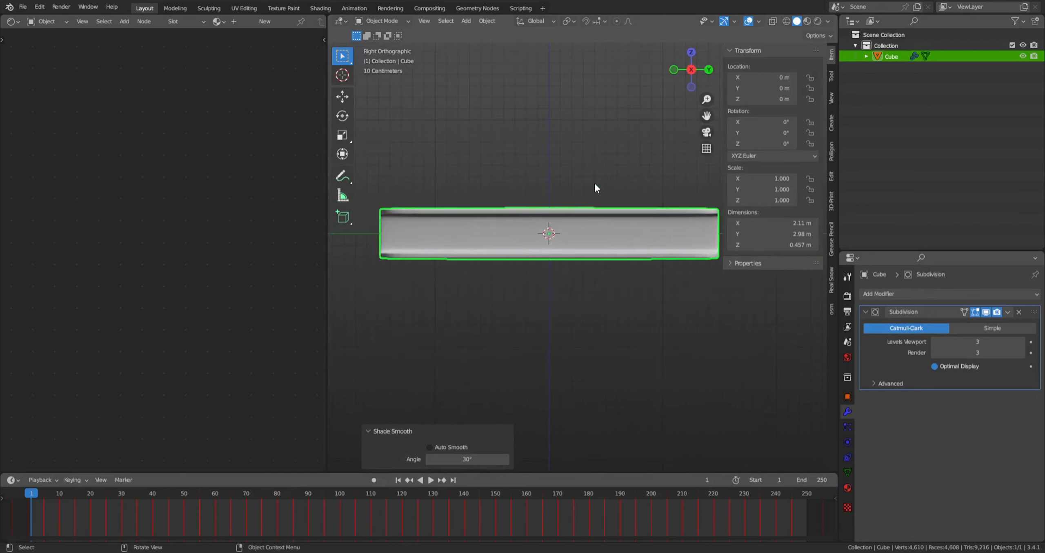
Step: Add a cube to the scene, and rename the original folded slab Book
{"action": "middle_click_drag", "start_coordinate": [594, 181], "coordinate": [542, 194]}
{"action": "key", "text": "shift+a"}
{"action": "mouse_move", "coordinate": [508, 134]}
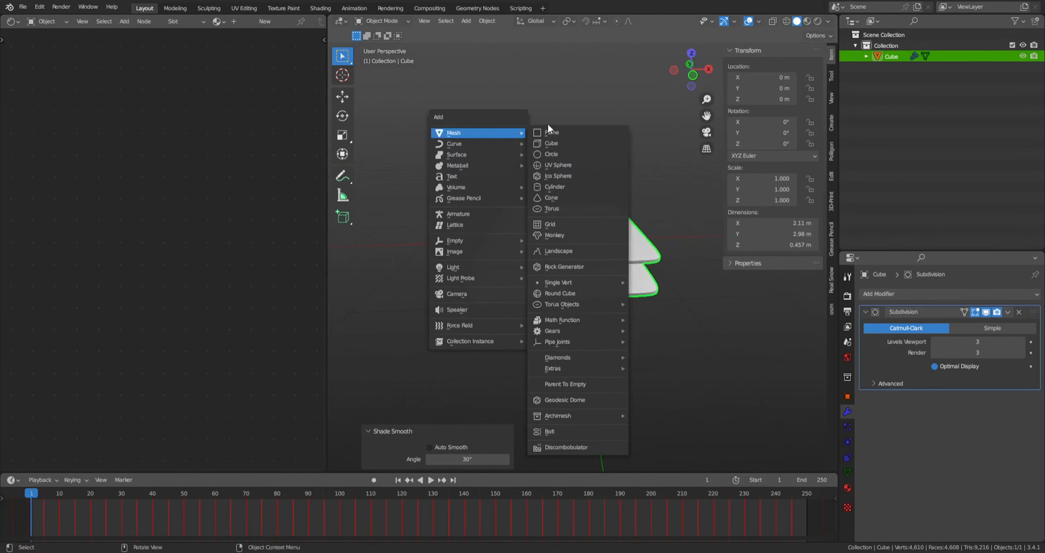
{"action": "left_click", "coordinate": [541, 141]}
{"action": "left_click", "coordinate": [897, 53]}
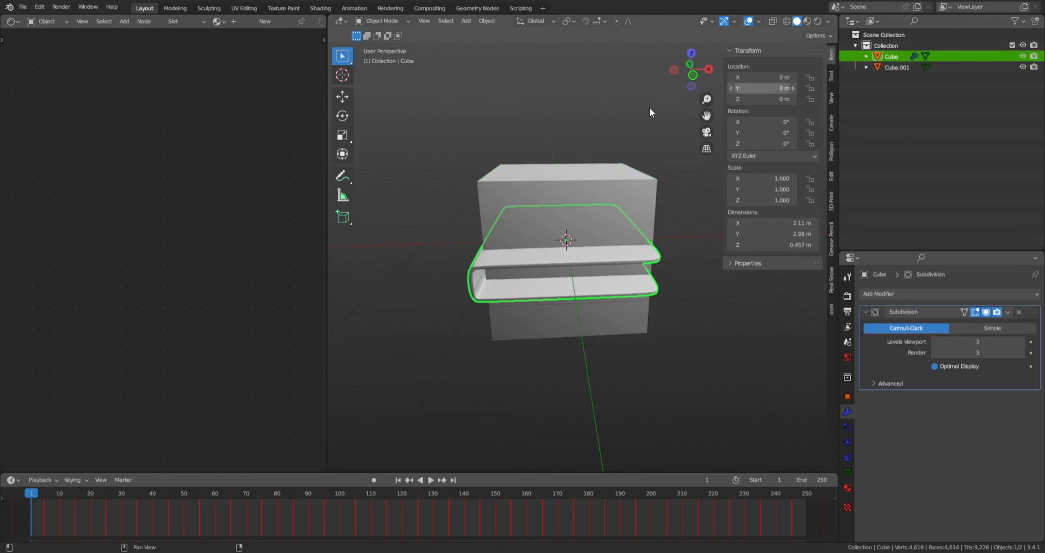
{"action": "double_click", "coordinate": [891, 56]}
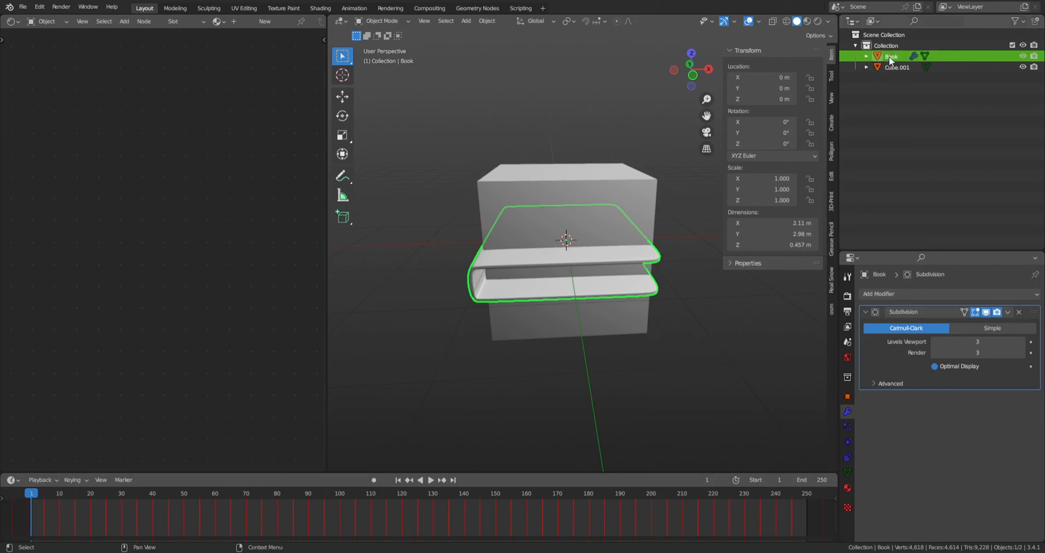
Step: Scale the newly added cube along Z to about 0.196 so it fits between the book's covers
{"action": "left_click", "coordinate": [894, 67]}
{"action": "middle_click_drag", "start_coordinate": [686, 175], "coordinate": [641, 151]}
{"action": "scroll", "coordinate": [640, 150], "scroll_direction": "up", "scroll_amount": 2}
{"action": "left_click", "coordinate": [342, 135]}
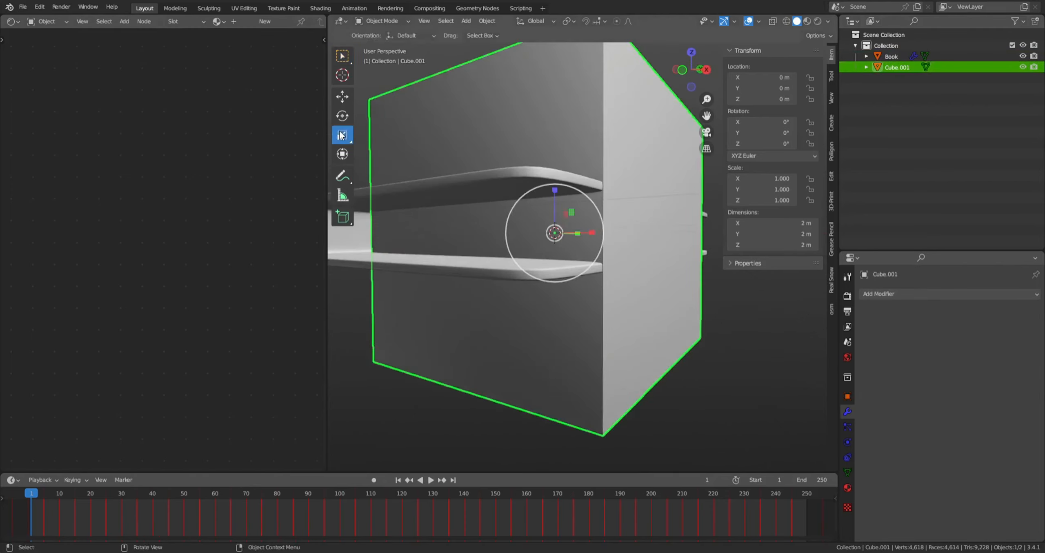
{"action": "key", "text": "w"}
{"action": "key", "text": "s"}
{"action": "key", "text": "z"}
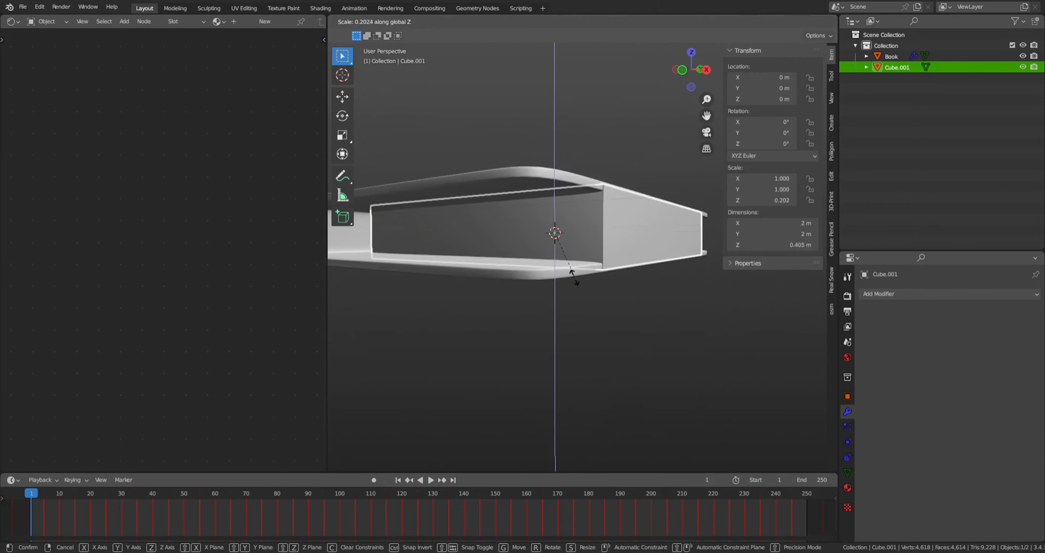
{"action": "left_click", "coordinate": [576, 277]}
Step: Move the page block about 0.049 m along negative X toward the book's spine, working in top view
{"action": "middle_click_drag", "start_coordinate": [575, 277], "coordinate": [710, 37]}
{"action": "left_click", "coordinate": [692, 55]}
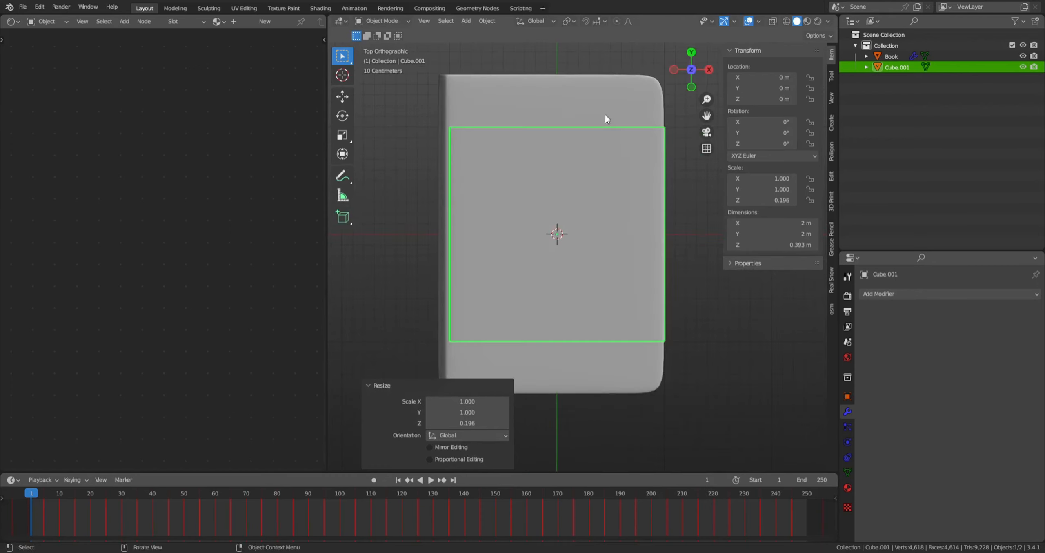
{"action": "scroll", "coordinate": [611, 153], "scroll_direction": "down", "scroll_amount": 2}
{"action": "scroll", "coordinate": [628, 168], "scroll_direction": "up", "scroll_amount": 3}
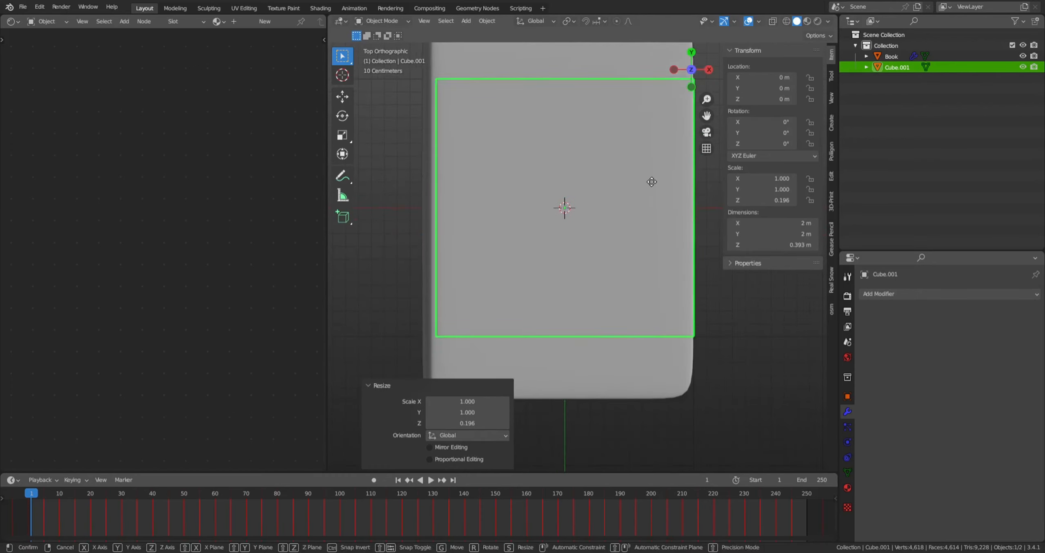
{"action": "key", "text": "g"}
{"action": "key", "text": "x"}
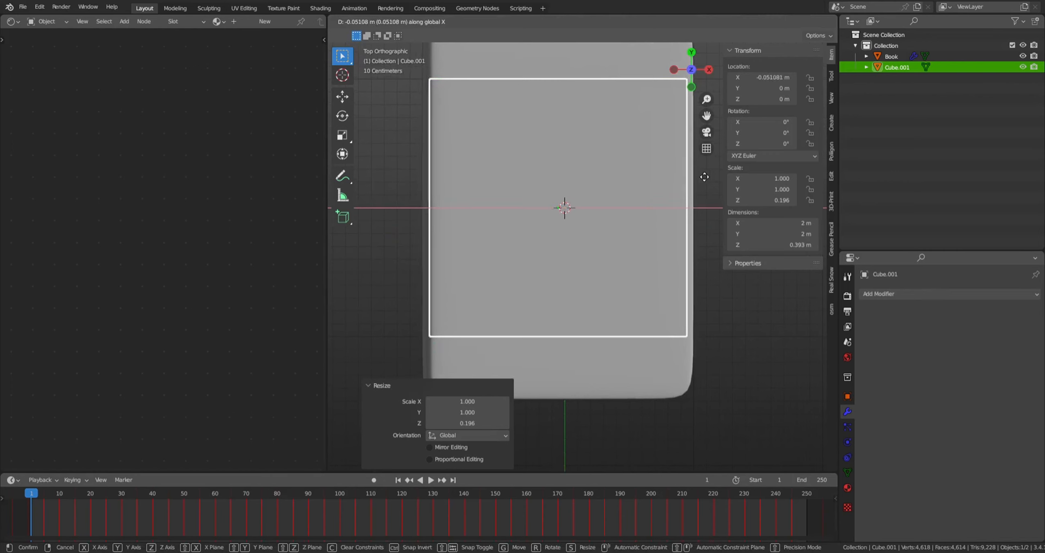
{"action": "left_click", "coordinate": [699, 171]}
Step: Move the page block back about 0.008 m along positive X to fit inside the spine, checking front and top views
{"action": "middle_click_drag", "start_coordinate": [691, 163], "coordinate": [750, 76]}
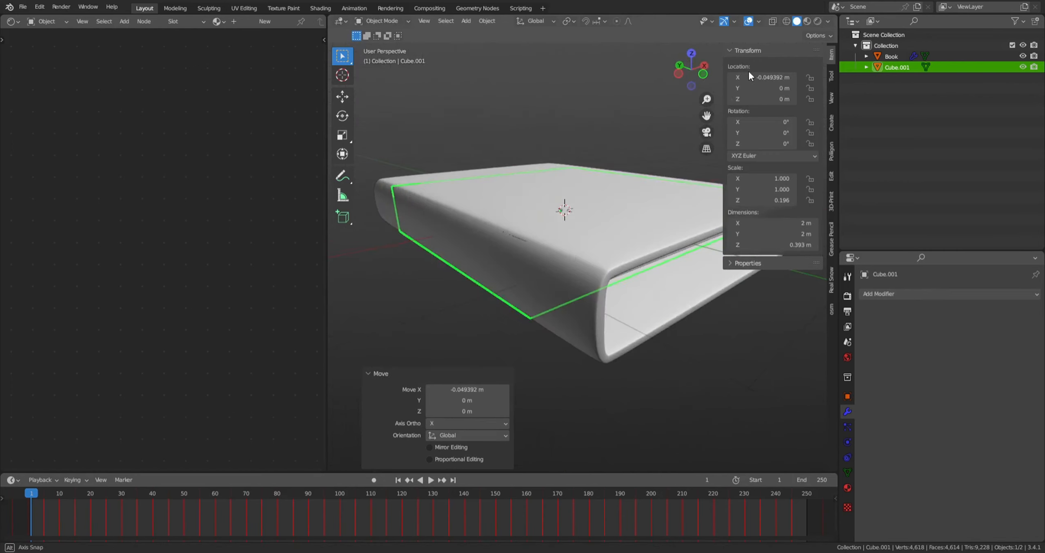
{"action": "middle_click_drag", "start_coordinate": [560, 278], "coordinate": [508, 233]}
{"action": "scroll", "coordinate": [464, 180], "scroll_direction": "up", "scroll_amount": 3}
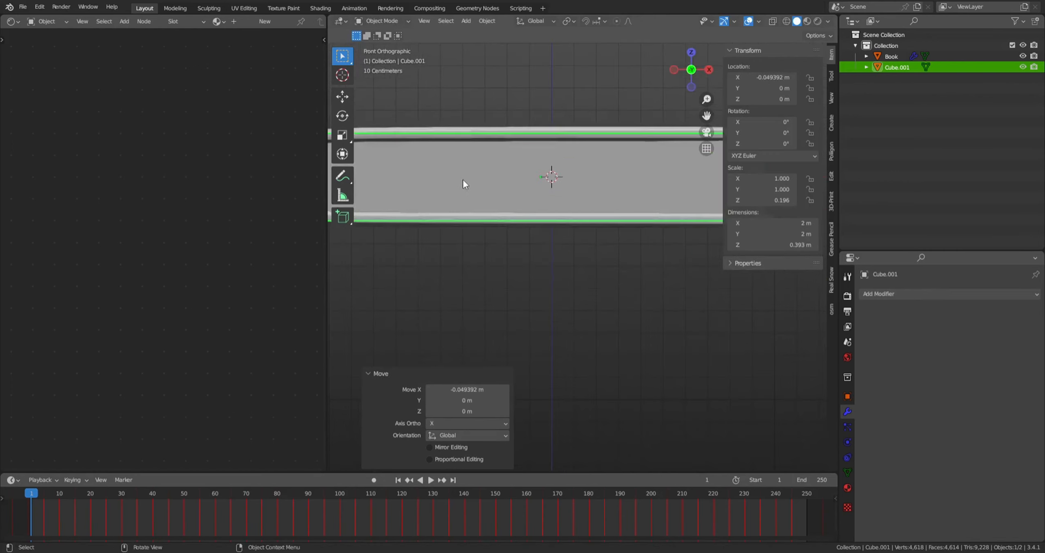
{"action": "middle_click_drag", "start_coordinate": [463, 181], "coordinate": [506, 206], "text": "shift"}
{"action": "scroll", "coordinate": [543, 188], "scroll_direction": "up", "scroll_amount": 5}
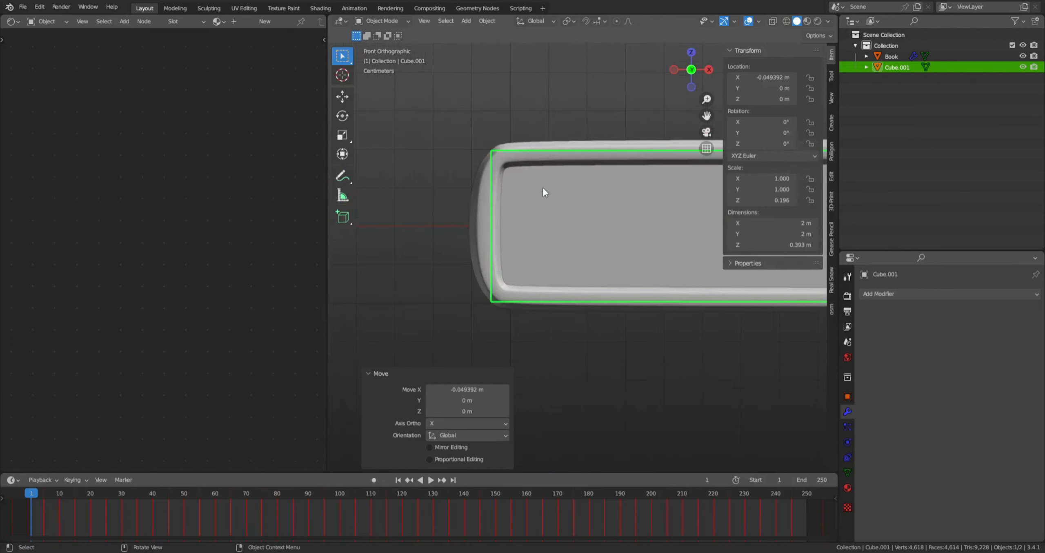
{"action": "left_click", "coordinate": [692, 72]}
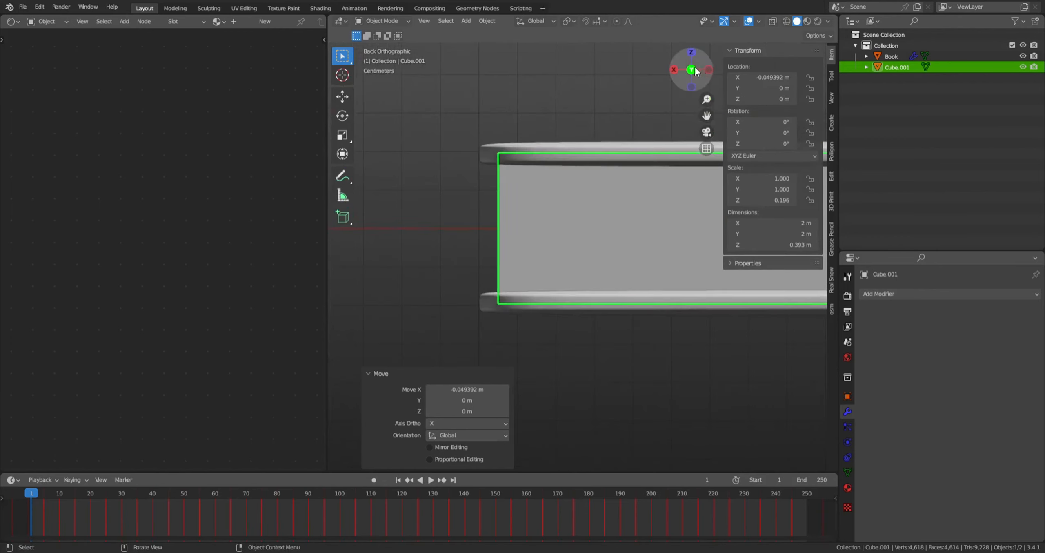
{"action": "left_click", "coordinate": [694, 70]}
{"action": "scroll", "coordinate": [542, 147], "scroll_direction": "up", "scroll_amount": 2}
{"action": "key", "text": "g"}
{"action": "key", "text": "x"}
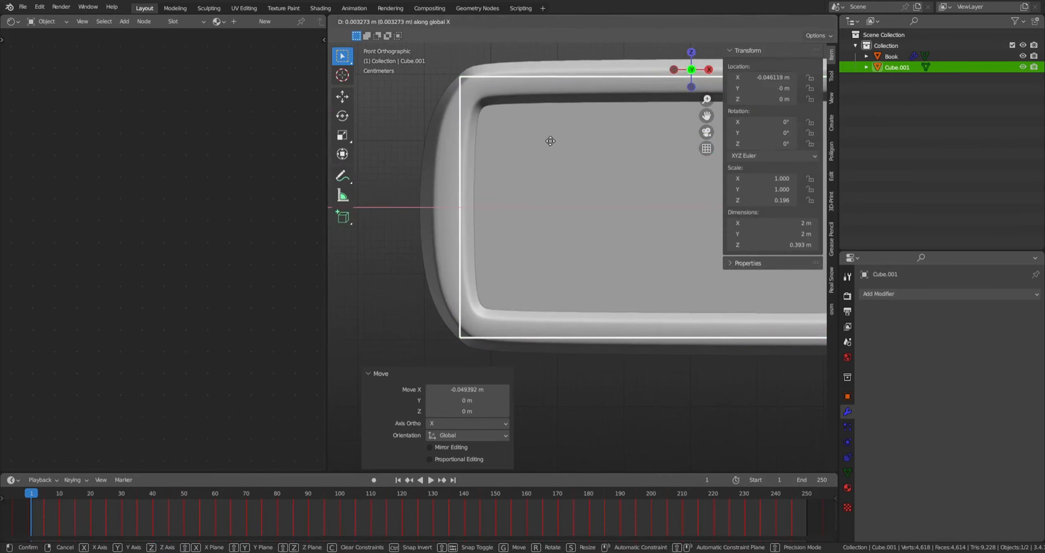
{"action": "left_click", "coordinate": [569, 148]}
{"action": "scroll", "coordinate": [577, 142], "scroll_direction": "down", "scroll_amount": 6}
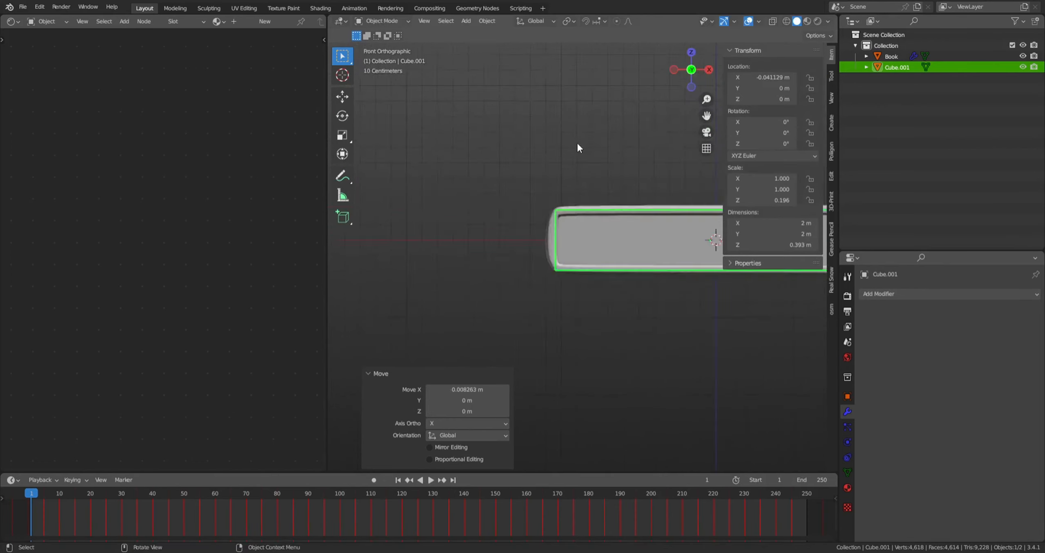
{"action": "middle_click_drag", "start_coordinate": [577, 141], "coordinate": [572, 193]}
{"action": "key", "text": "KP_7"}
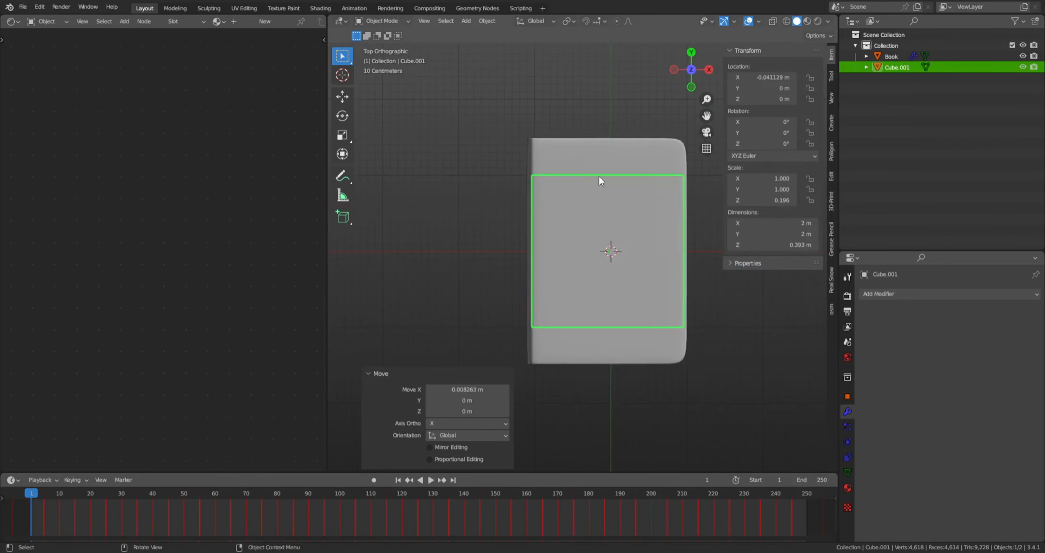
Step: Scale the page block along Y to about 1.433 so it spans the length of the covers
{"action": "key", "text": "s"}
{"action": "key", "text": "y"}
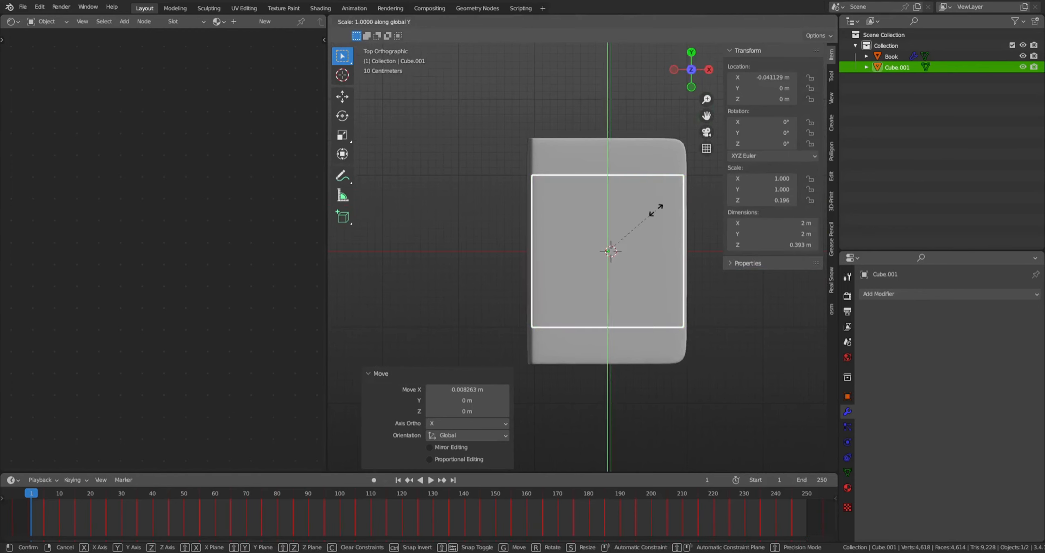
{"action": "left_click", "coordinate": [676, 191]}
{"action": "key", "text": "Tab"}
{"action": "middle_click_drag", "start_coordinate": [676, 191], "coordinate": [630, 115]}
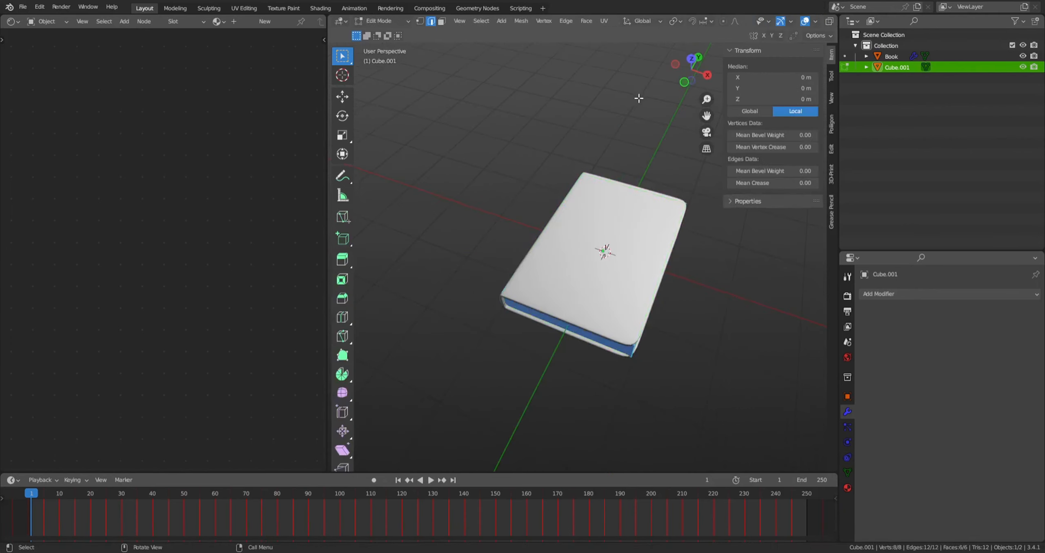
{"action": "scroll", "coordinate": [639, 98], "scroll_direction": "up", "scroll_amount": 3}
Step: Examine how the page block's corners and sides sit between the book's covers
{"action": "key", "text": "Tab"}
{"action": "middle_click_drag", "start_coordinate": [660, 175], "coordinate": [650, 99], "text": "shift"}
{"action": "scroll", "coordinate": [642, 142], "scroll_direction": "up", "scroll_amount": 1}
{"action": "key", "text": "Tab"}
{"action": "left_click", "coordinate": [642, 143]}
{"action": "key", "text": "Tab"}
{"action": "left_click", "coordinate": [642, 144]}
{"action": "key", "text": "Tab"}
{"action": "key", "text": "Tab"}
{"action": "left_click", "coordinate": [610, 205]}
{"action": "middle_click_drag", "start_coordinate": [609, 205], "coordinate": [571, 201]}
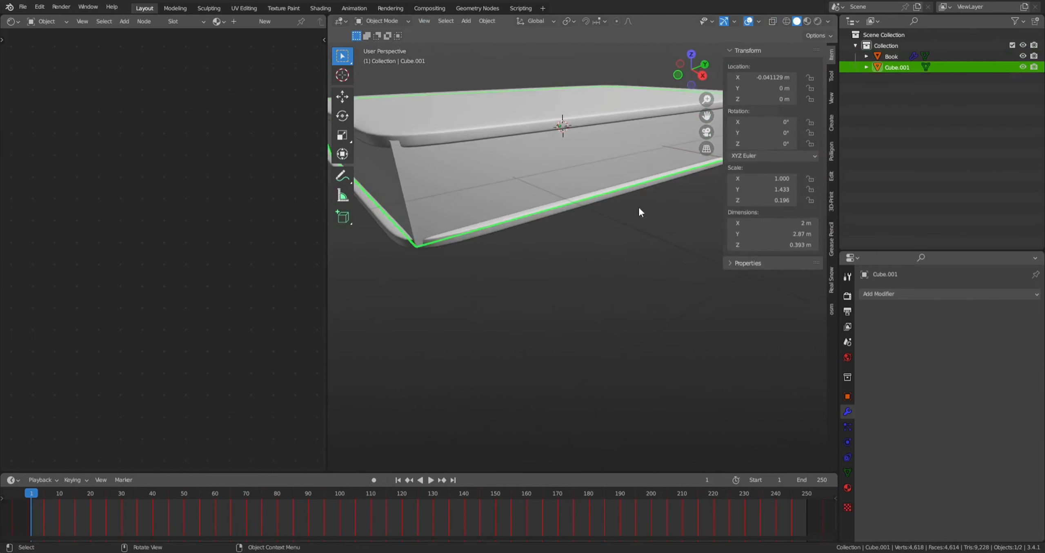
{"action": "middle_click_drag", "start_coordinate": [491, 190], "coordinate": [535, 201], "text": "shift"}
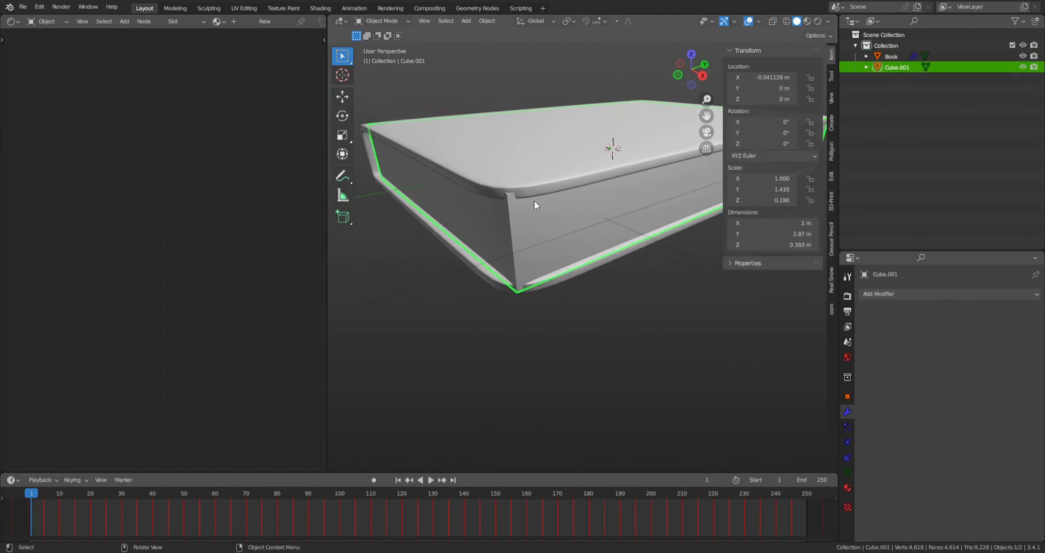
Step: Add a Subdivision Surface modifier to the page block
{"action": "left_click", "coordinate": [940, 294]}
{"action": "left_click", "coordinate": [946, 295]}
{"action": "left_click", "coordinate": [935, 295]}
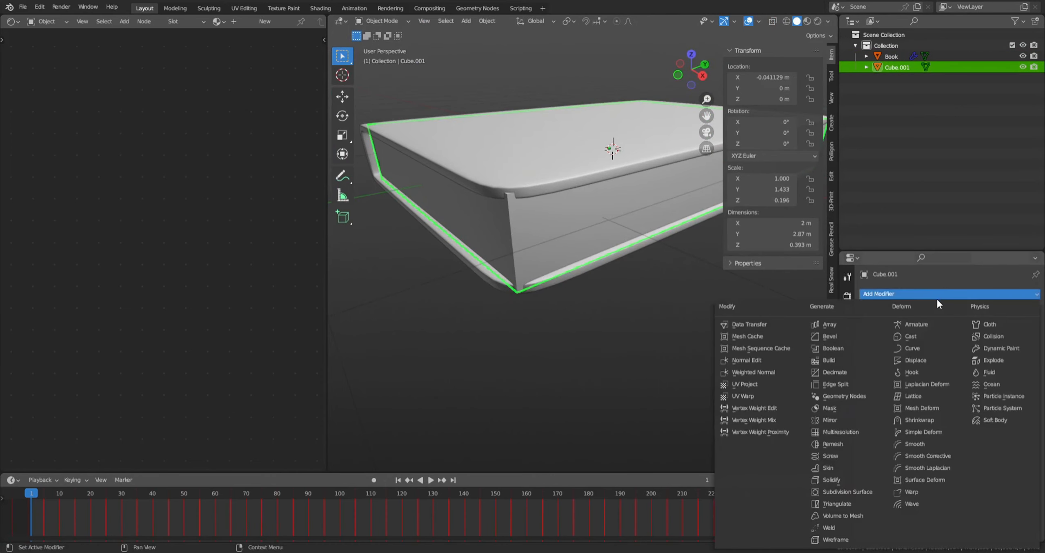
{"action": "left_click", "coordinate": [828, 493]}
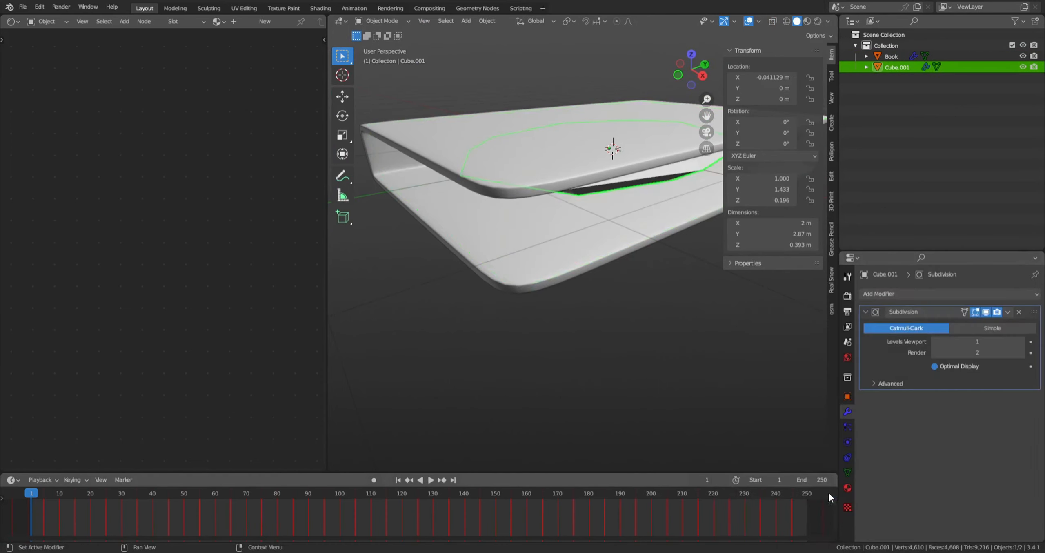
Step: Examine how the subdivision reshapes the page block, comparing its edit cage with the smoothed object
{"action": "scroll", "coordinate": [445, 212], "scroll_direction": "down", "scroll_amount": 6}
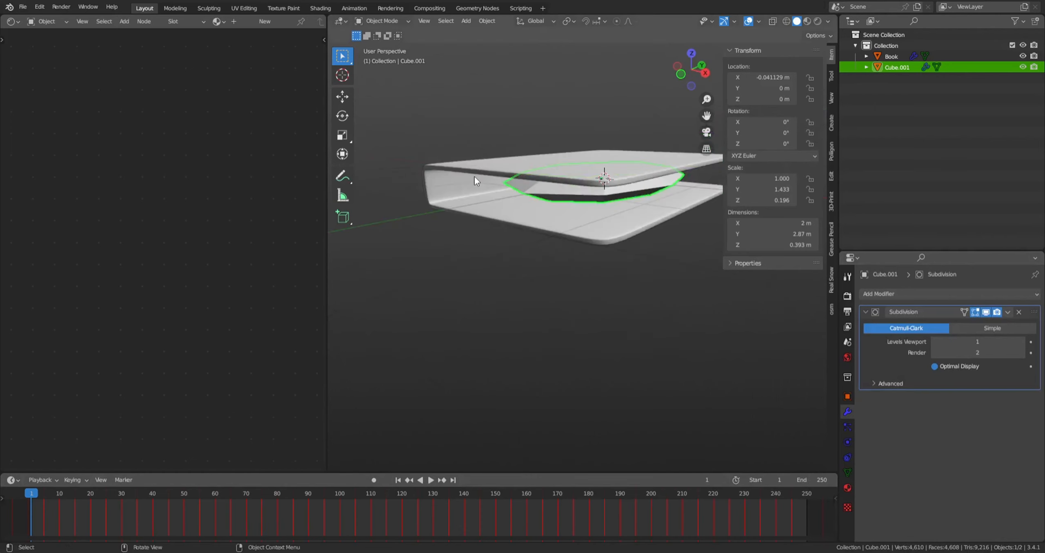
{"action": "scroll", "coordinate": [517, 159], "scroll_direction": "up", "scroll_amount": 3}
{"action": "key", "text": "Tab"}
{"action": "scroll", "coordinate": [523, 159], "scroll_direction": "down", "scroll_amount": 1}
{"action": "middle_click_drag", "start_coordinate": [523, 159], "coordinate": [575, 174], "text": "shift"}
{"action": "scroll", "coordinate": [594, 161], "scroll_direction": "up", "scroll_amount": 2}
{"action": "scroll", "coordinate": [594, 161], "scroll_direction": "up", "scroll_amount": 2}
{"action": "scroll", "coordinate": [576, 159], "scroll_direction": "down", "scroll_amount": 2}
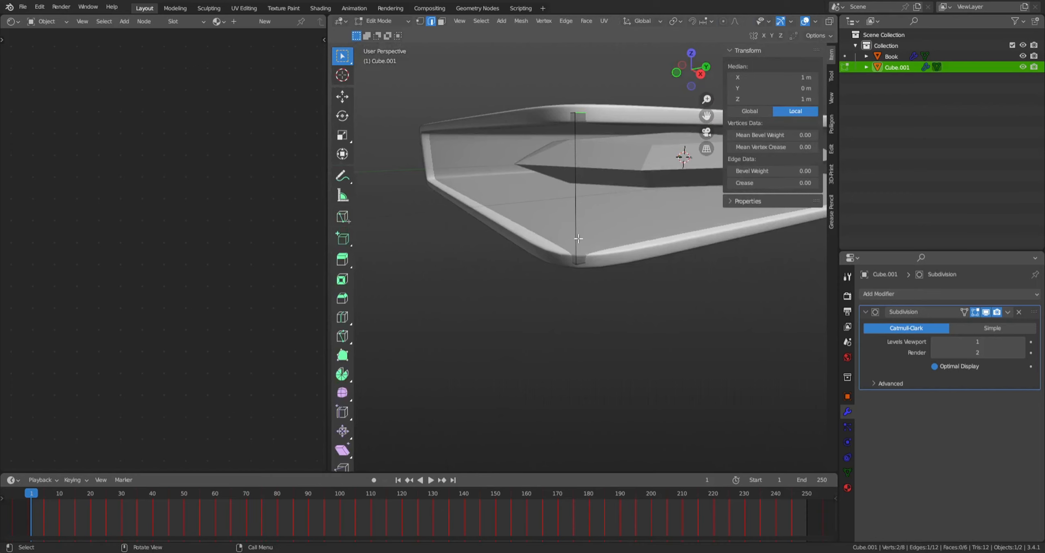
{"action": "key", "text": "Tab"}
{"action": "middle_click_drag", "start_coordinate": [616, 221], "coordinate": [495, 237]}
{"action": "scroll", "coordinate": [433, 249], "scroll_direction": "up", "scroll_amount": 3}
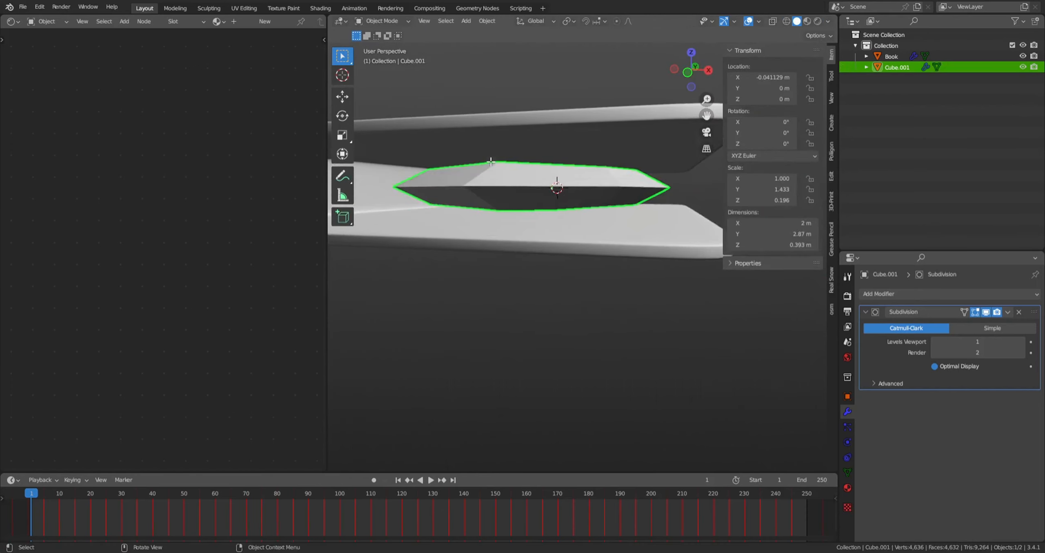
Step: Bevel all edges of the page block with a width of about 0.0573 m and 3 segments
{"action": "key", "text": "Tab"}
{"action": "scroll", "coordinate": [491, 162], "scroll_direction": "down", "scroll_amount": 3}
{"action": "middle_click_drag", "start_coordinate": [525, 128], "coordinate": [521, 144]}
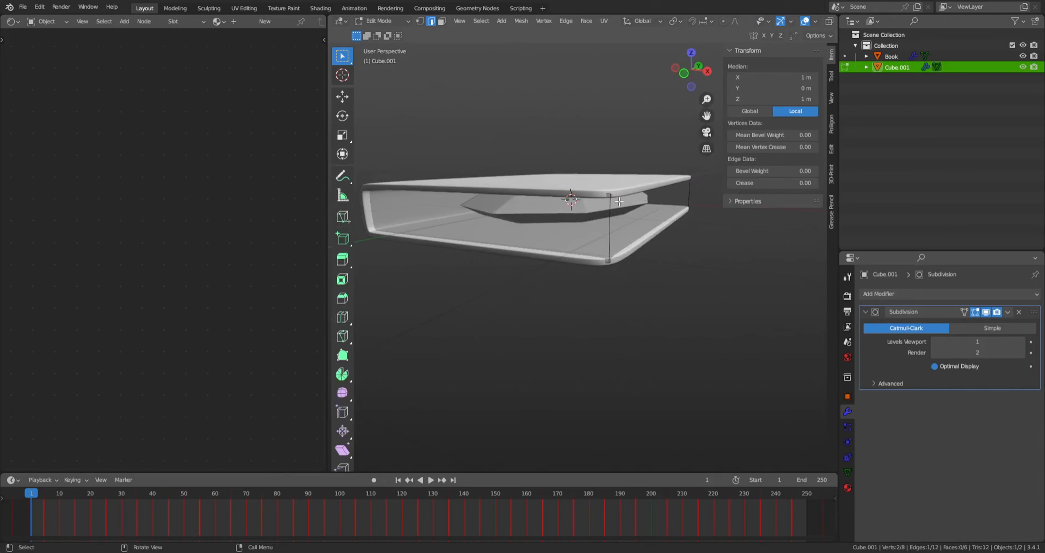
{"action": "key", "text": "a"}
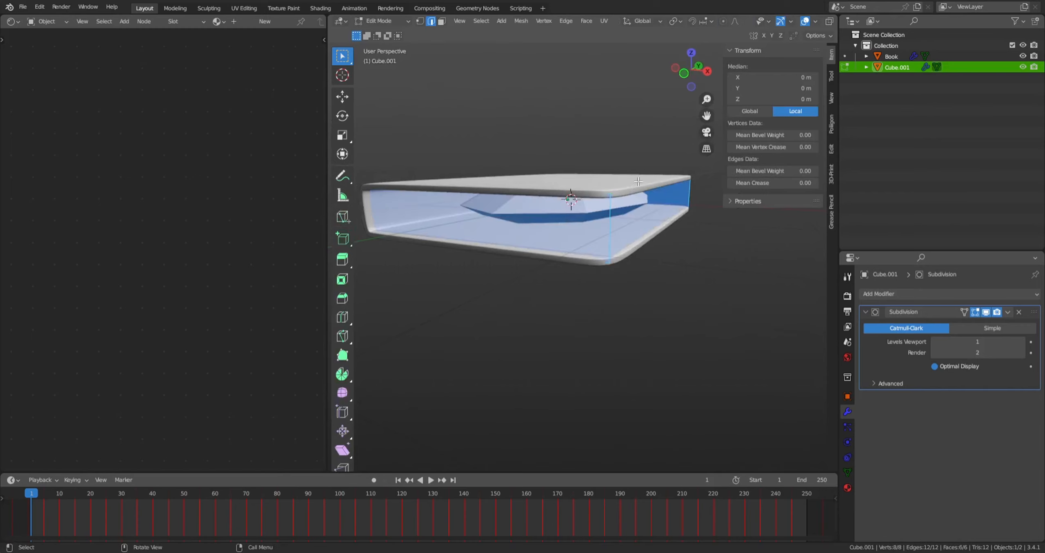
{"action": "key", "text": "ctrl+b"}
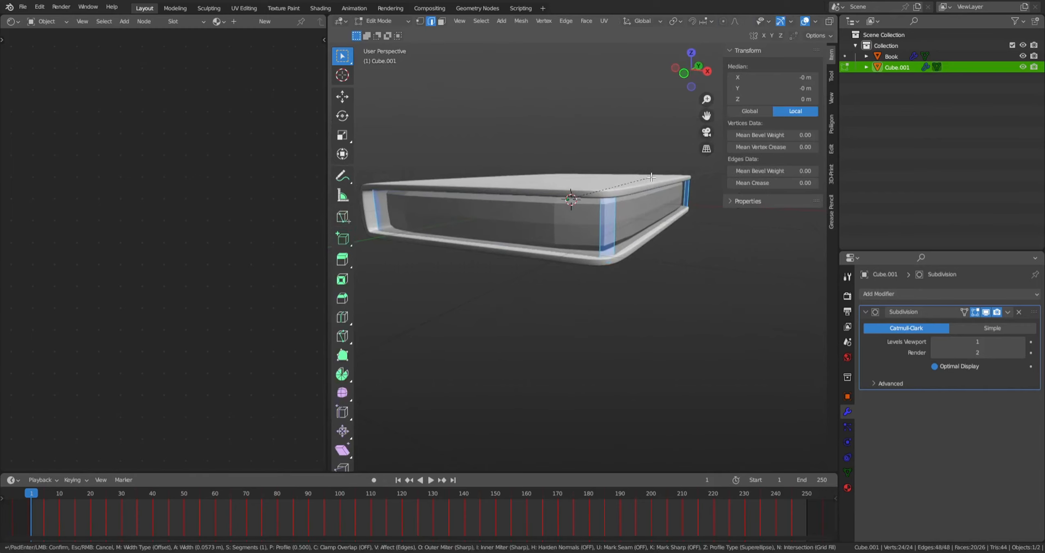
{"action": "scroll", "coordinate": [651, 177], "scroll_direction": "up", "scroll_amount": 1}
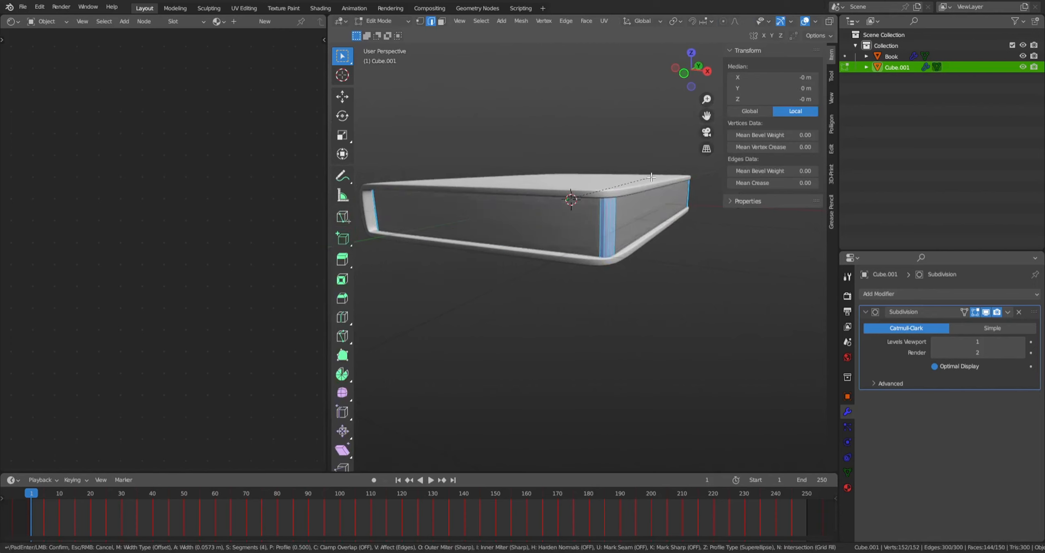
{"action": "scroll", "coordinate": [652, 177], "scroll_direction": "up", "scroll_amount": 1}
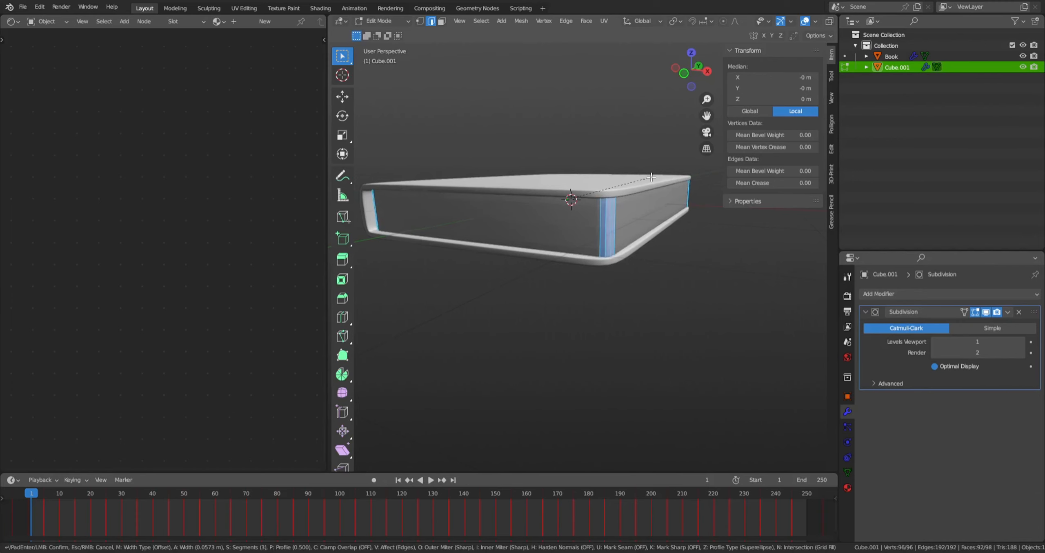
{"action": "left_click", "coordinate": [652, 177]}
{"action": "right_click", "coordinate": [651, 177]}
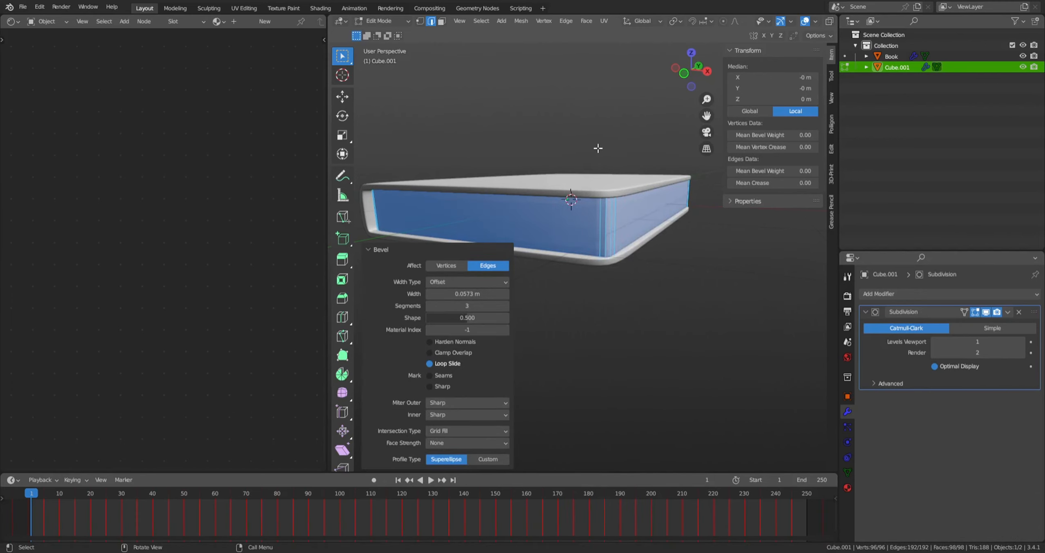
Step: Add 5 evenly spaced horizontal loop cuts around the sides of the page block
{"action": "scroll", "coordinate": [599, 153], "scroll_direction": "up", "scroll_amount": 1}
{"action": "middle_click_drag", "start_coordinate": [607, 173], "coordinate": [602, 177]}
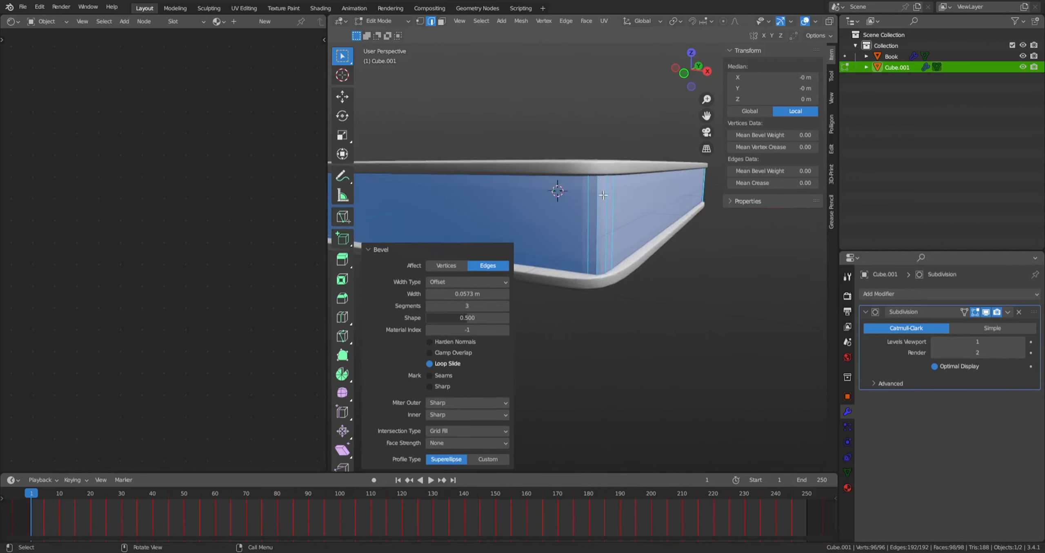
{"action": "key", "text": "ctrl+r"}
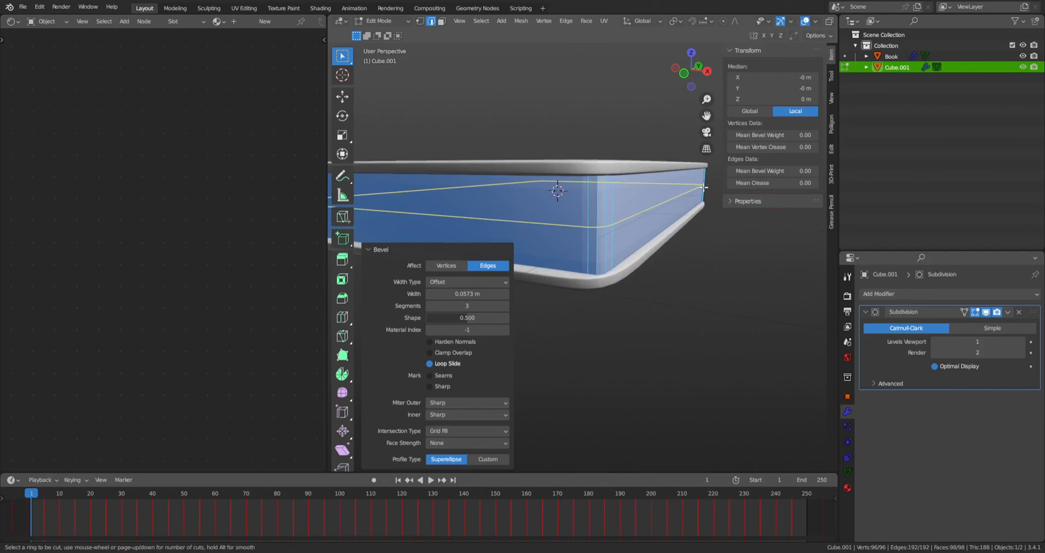
{"action": "scroll", "coordinate": [704, 188], "scroll_direction": "up", "scroll_amount": 3}
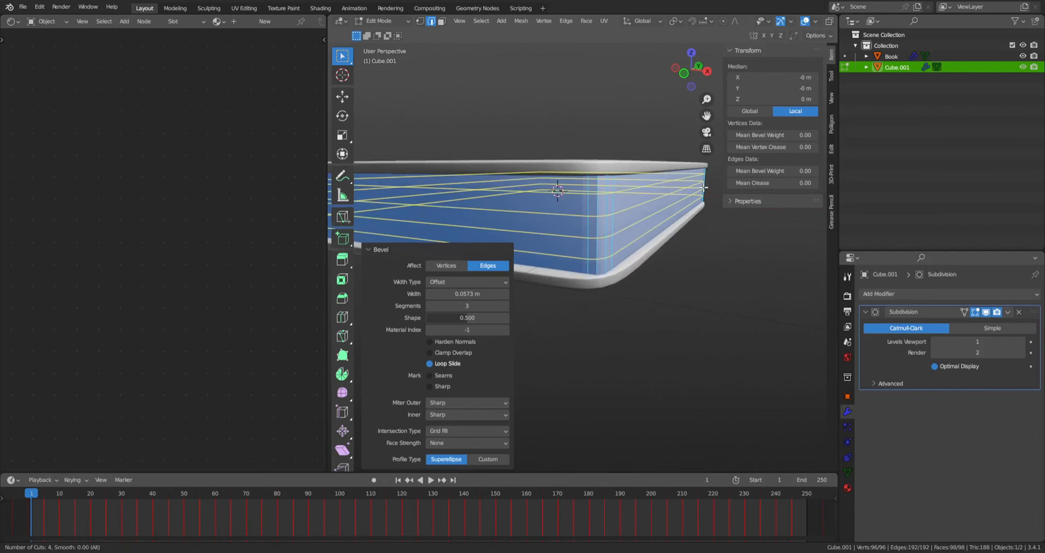
{"action": "key", "text": "5"}
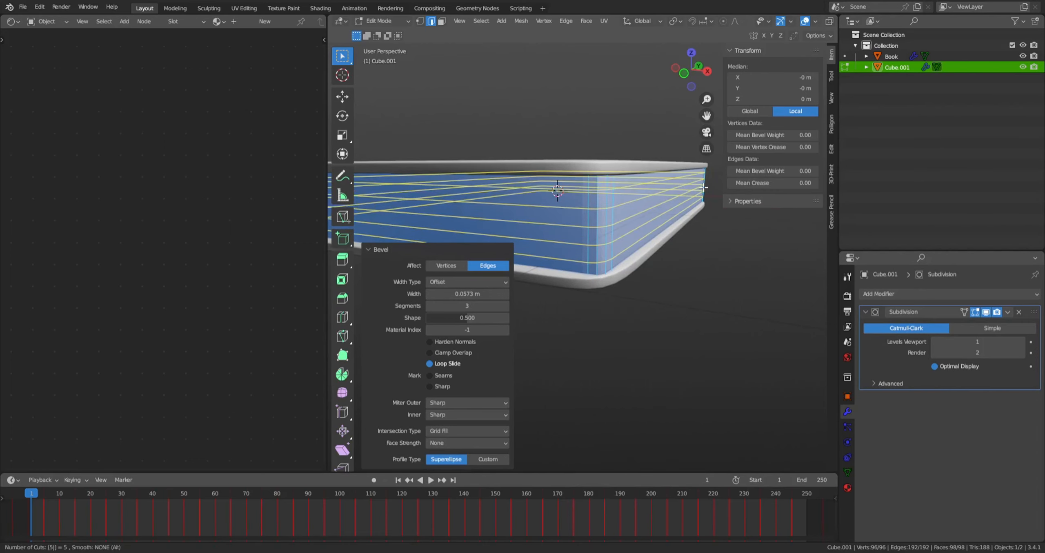
{"action": "left_click", "coordinate": [703, 188]}
{"action": "right_click", "coordinate": [704, 187]}
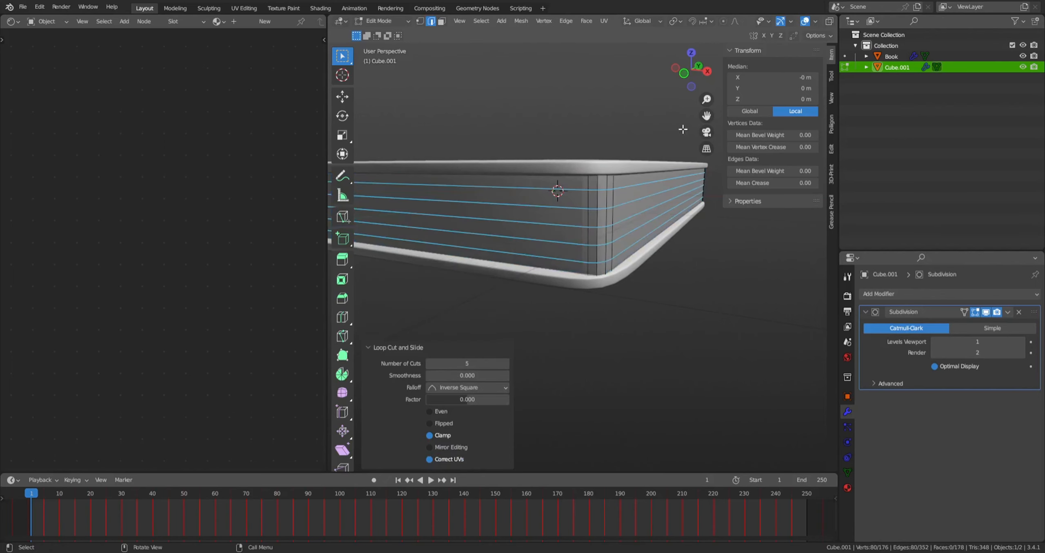
Step: Scale the five horizontal edge loops along Z to about 0.797 to bring them closer together
{"action": "key", "text": "s"}
{"action": "key", "text": "z"}
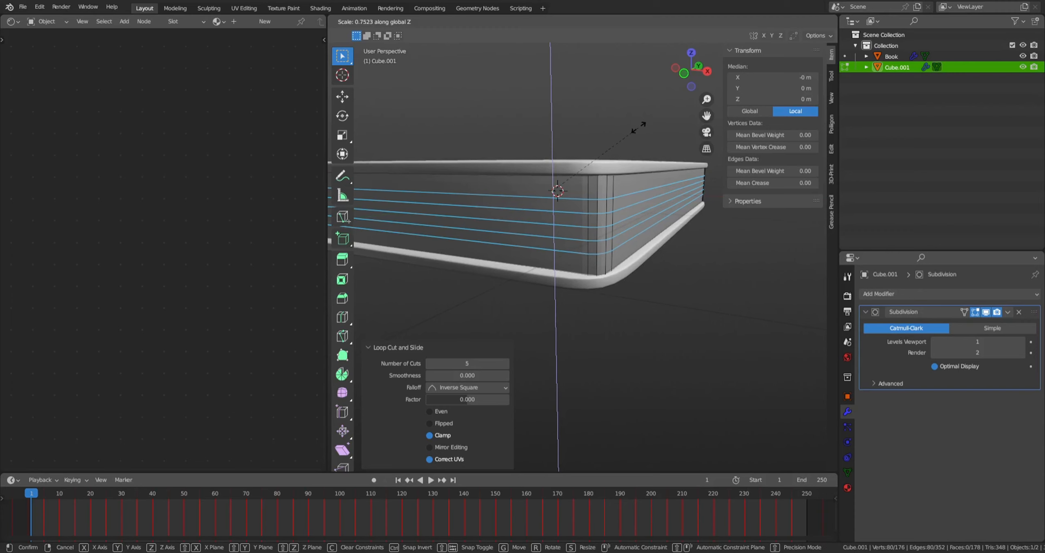
{"action": "left_click", "coordinate": [643, 122]}
Step: Bevel the five edge loops into bands with a width of about 0.0537 m and 1 segment
{"action": "middle_click_drag", "start_coordinate": [643, 123], "coordinate": [687, 183]}
{"action": "scroll", "coordinate": [687, 183], "scroll_direction": "up", "scroll_amount": 4}
{"action": "key", "text": "ctrl+b"}
{"action": "scroll", "coordinate": [682, 172], "scroll_direction": "down", "scroll_amount": 2}
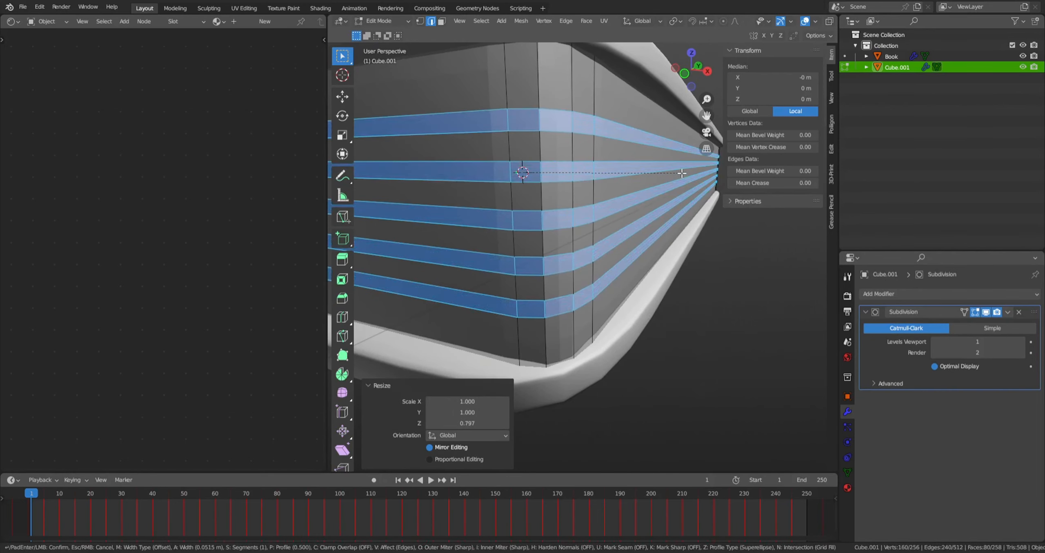
{"action": "left_click", "coordinate": [677, 172]}
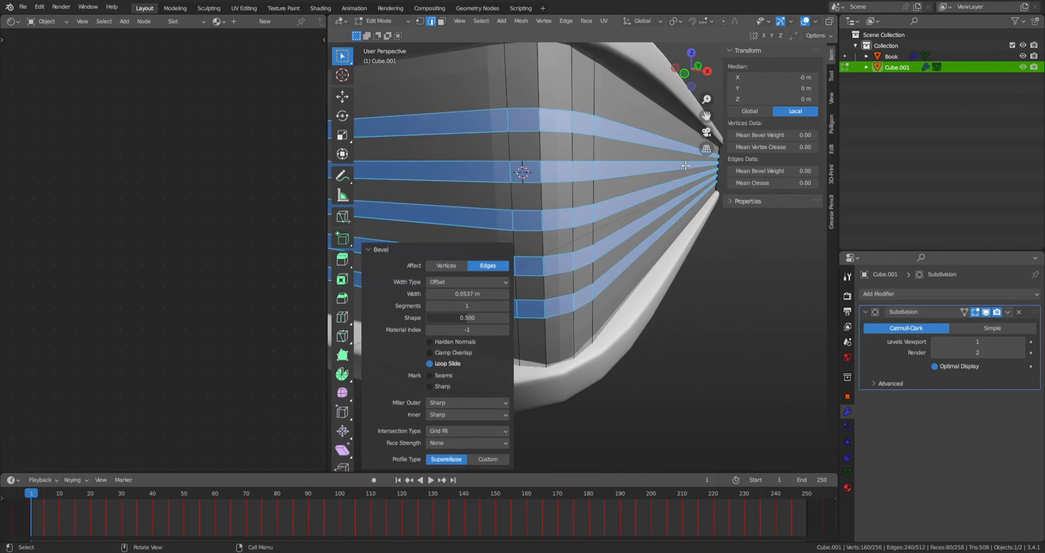
Step: Apply Shade Smooth to the page block in Object Mode
{"action": "scroll", "coordinate": [669, 151], "scroll_direction": "down", "scroll_amount": 5}
{"action": "middle_click_drag", "start_coordinate": [554, 144], "coordinate": [567, 107]}
{"action": "key", "text": "Tab"}
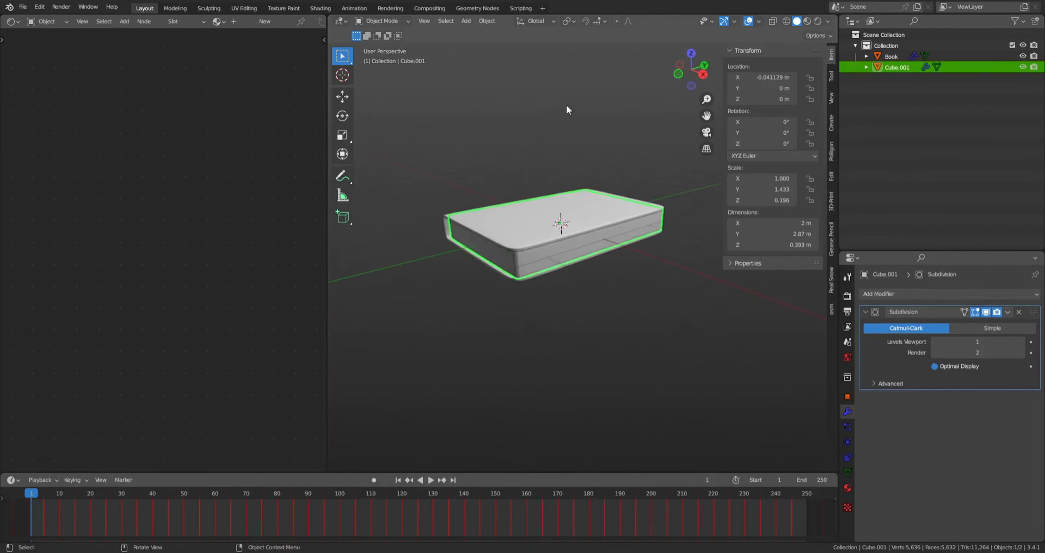
{"action": "scroll", "coordinate": [581, 98], "scroll_direction": "up", "scroll_amount": 4}
{"action": "right_click", "coordinate": [520, 228]}
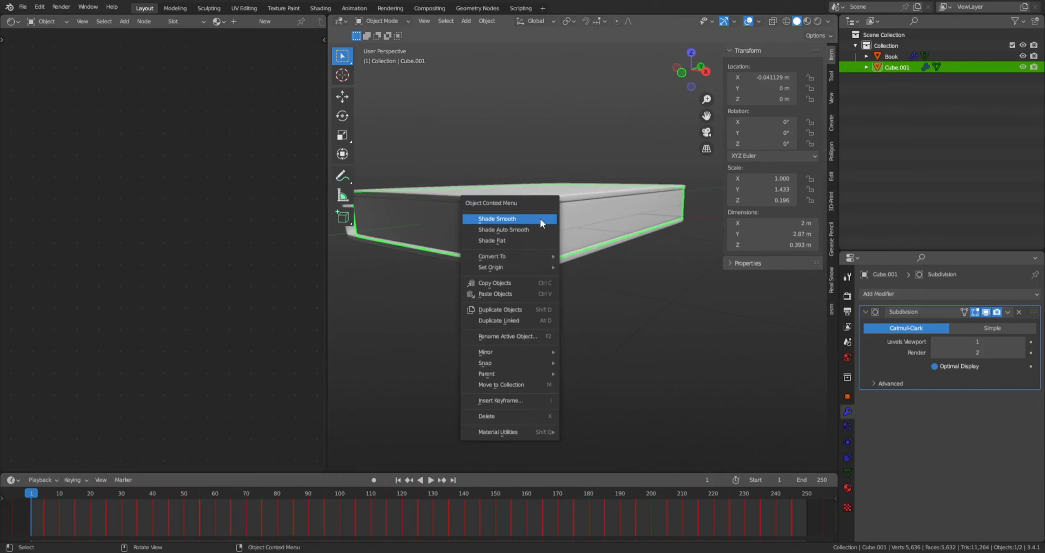
{"action": "left_click", "coordinate": [540, 217]}
{"action": "scroll", "coordinate": [513, 230], "scroll_direction": "up", "scroll_amount": 1}
{"action": "scroll", "coordinate": [513, 229], "scroll_direction": "up", "scroll_amount": 2}
Step: Try an alternative shading option on the page block and return it to Shade Smooth
{"action": "key", "text": "Tab"}
{"action": "key", "text": "Tab"}
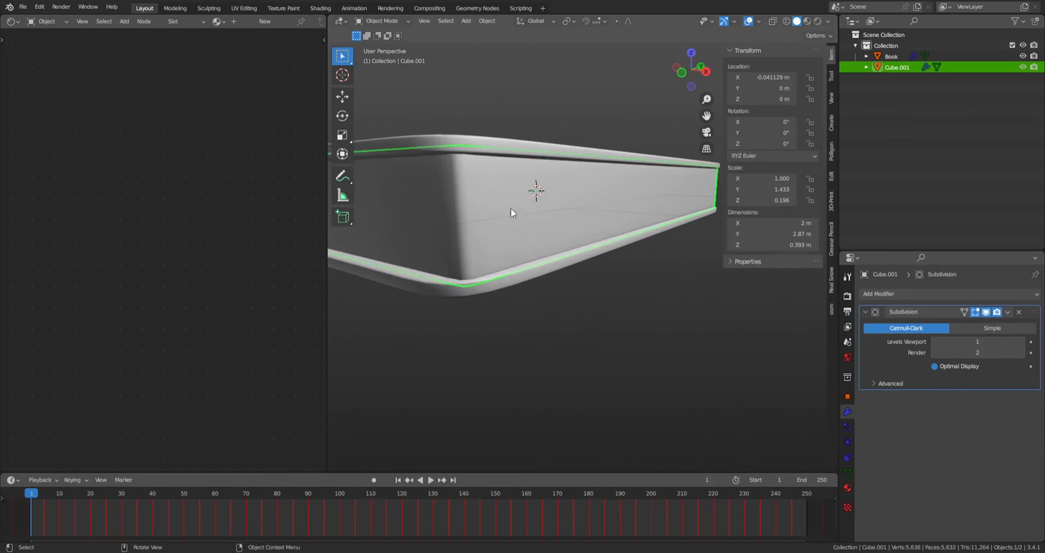
{"action": "right_click", "coordinate": [512, 208]}
{"action": "left_click", "coordinate": [502, 225]}
{"action": "key", "text": "Tab"}
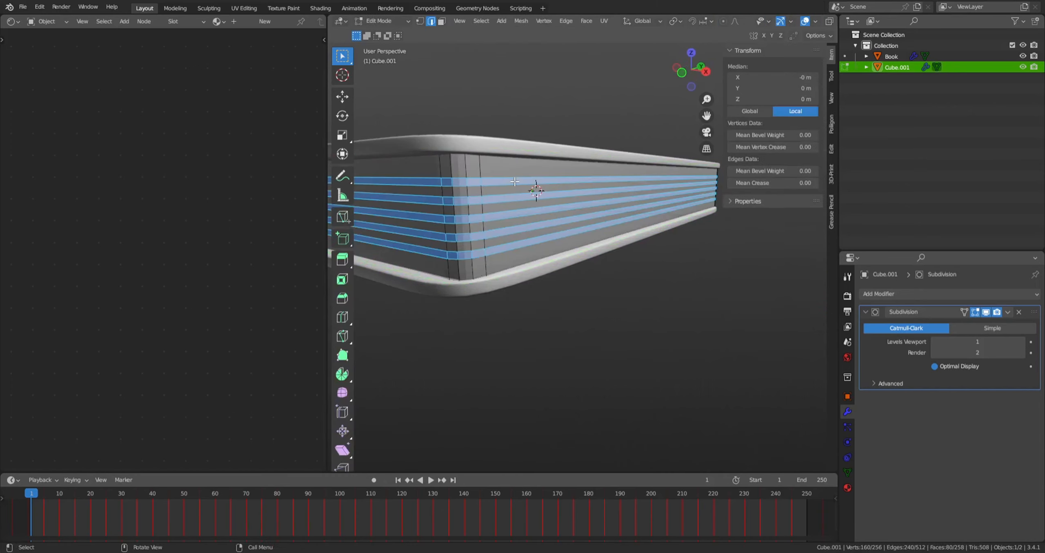
{"action": "key", "text": "Tab"}
{"action": "right_click", "coordinate": [515, 180]}
{"action": "left_click", "coordinate": [510, 162]}
{"action": "middle_click_drag", "start_coordinate": [577, 176], "coordinate": [572, 214]}
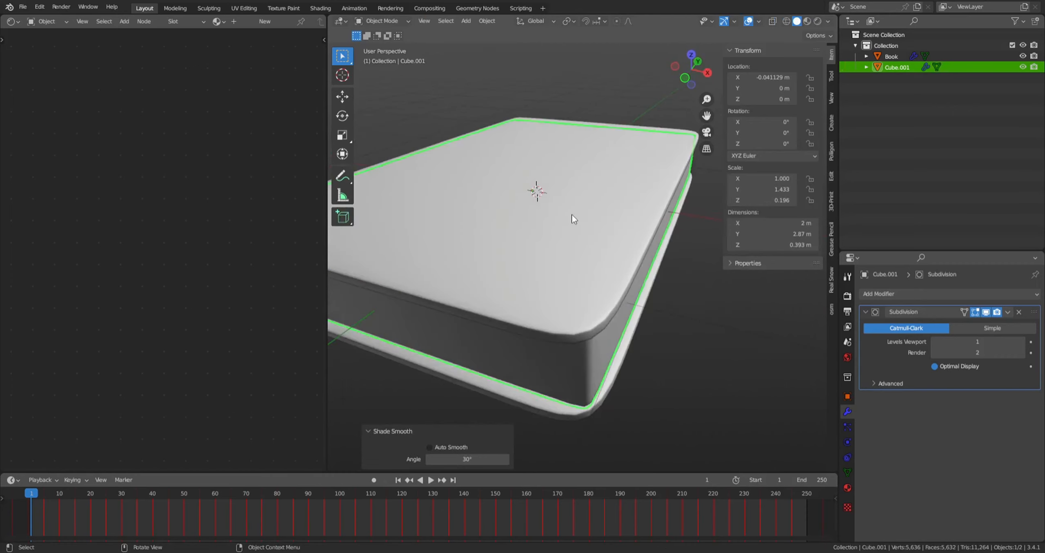
Step: Open the page block's mesh for editing and display it as a wireframe in top view
{"action": "key", "text": "KP_7"}
{"action": "scroll", "coordinate": [608, 168], "scroll_direction": "down", "scroll_amount": 4}
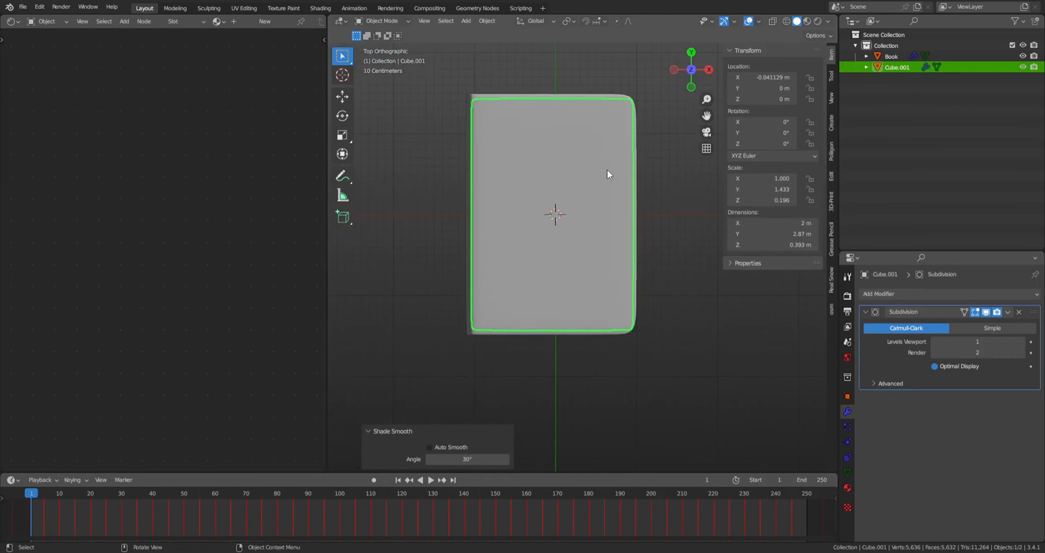
{"action": "key", "text": "Tab"}
{"action": "middle_click_drag", "start_coordinate": [619, 170], "coordinate": [642, 148], "text": "shift"}
{"action": "middle_click_drag", "start_coordinate": [679, 228], "coordinate": [644, 146]}
{"action": "scroll", "coordinate": [644, 145], "scroll_direction": "up", "scroll_amount": 1}
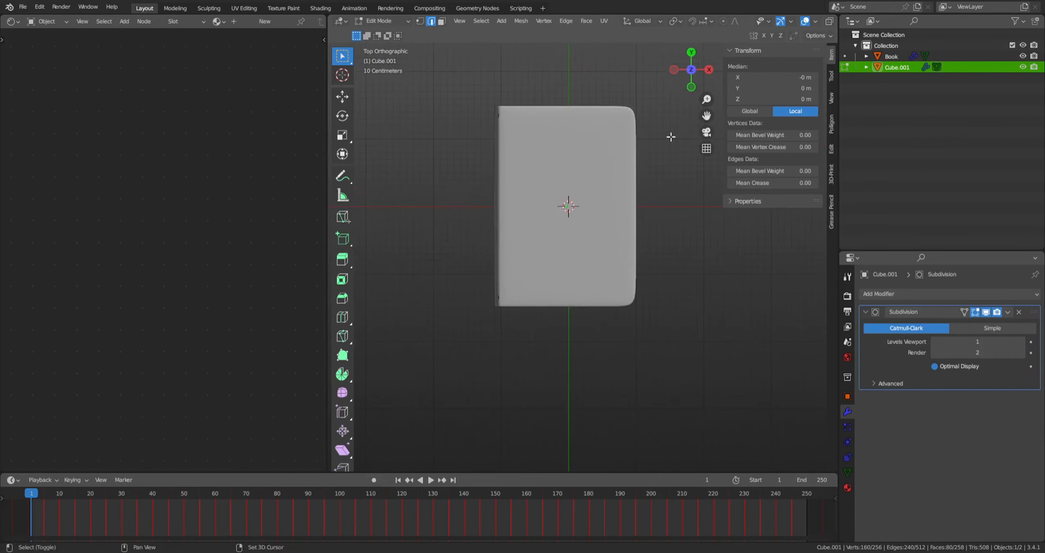
{"action": "scroll", "coordinate": [793, 22], "scroll_direction": "down", "scroll_amount": 3}
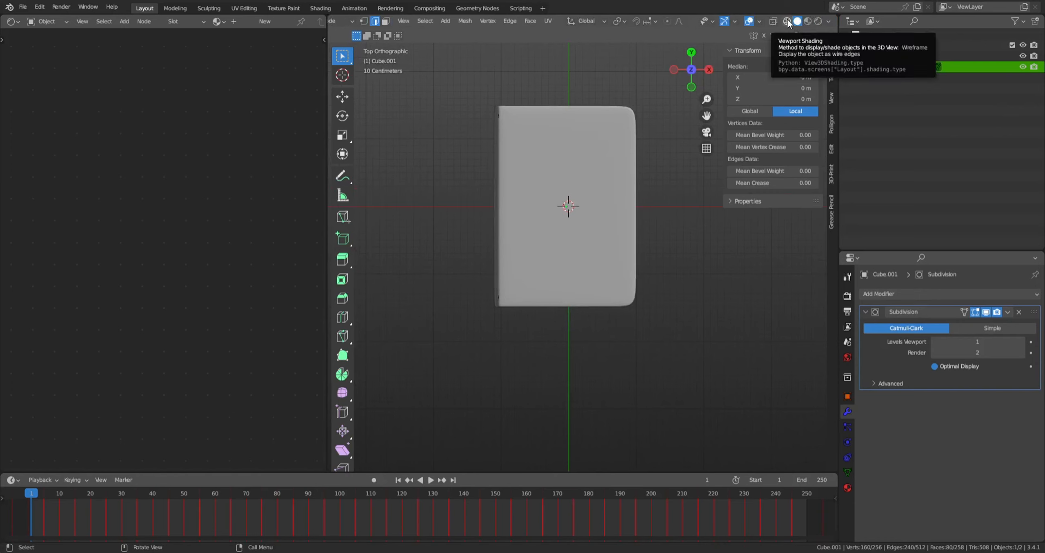
{"action": "left_click", "coordinate": [787, 22]}
{"action": "scroll", "coordinate": [584, 207], "scroll_direction": "up", "scroll_amount": 1}
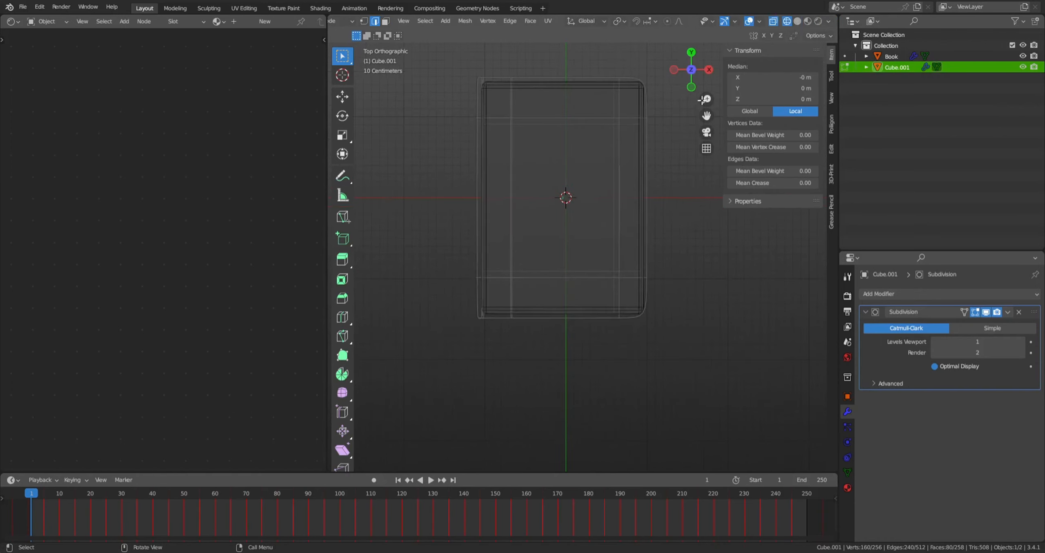
{"action": "left_click", "coordinate": [797, 22]}
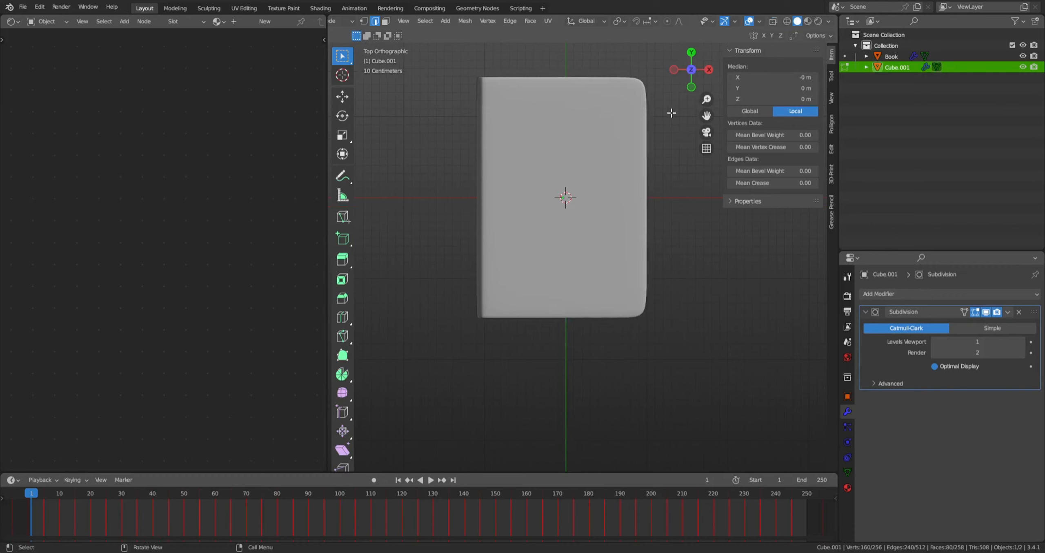
{"action": "key", "text": "shift+z"}
{"action": "middle_click_drag", "start_coordinate": [589, 147], "coordinate": [597, 110]}
{"action": "key", "text": "KP_7"}
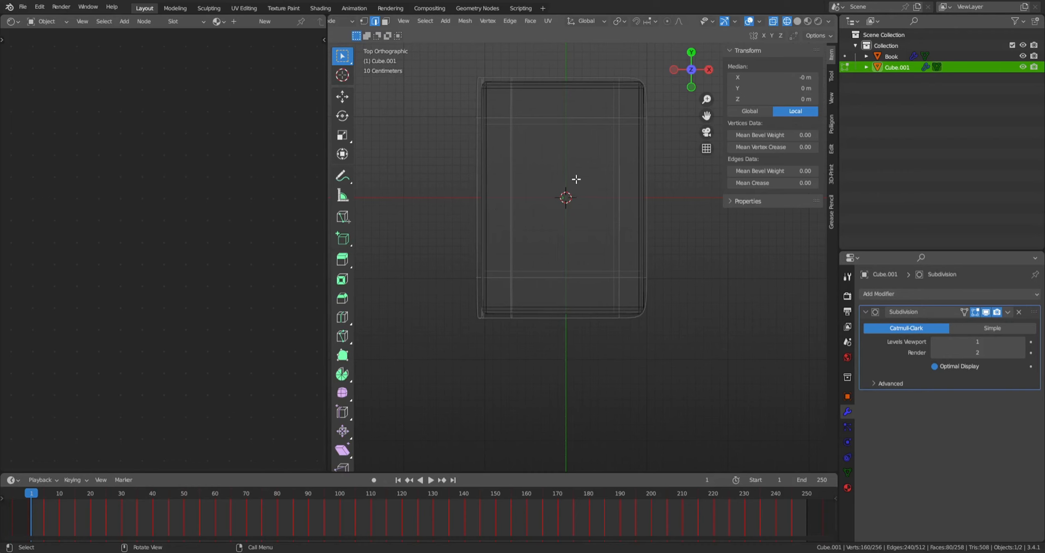
Step: Extrude the selected bands inward along their normals by about -0.0403 m to form page grooves
{"action": "key", "text": "a"}
{"action": "key", "text": "ctrl+z"}
{"action": "key", "text": "alt+e"}
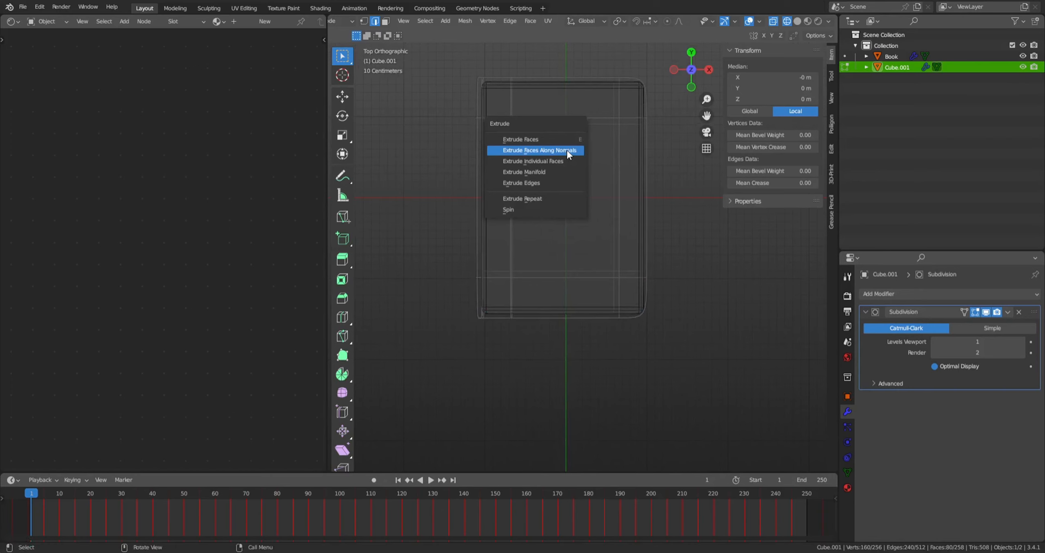
{"action": "left_click", "coordinate": [567, 151]}
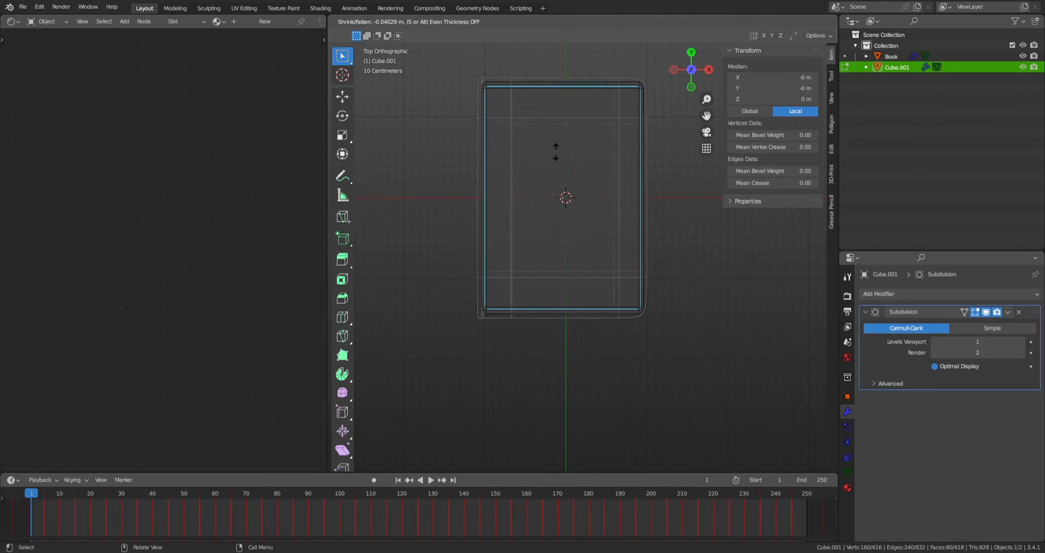
{"action": "left_click", "coordinate": [556, 152]}
{"action": "middle_click_drag", "start_coordinate": [556, 152], "coordinate": [611, 189]}
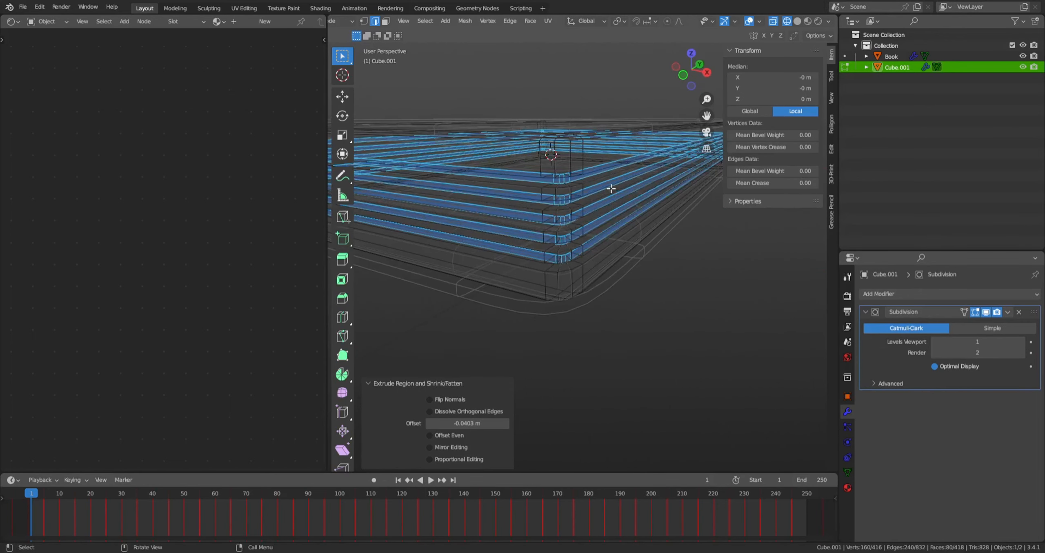
Step: Return to Object Mode with solid viewport shading and hide the sidebar to show the grooved book
{"action": "key", "text": "z"}
{"action": "key", "text": "Escape"}
{"action": "key", "text": "Tab"}
{"action": "middle_click_drag", "start_coordinate": [619, 200], "coordinate": [677, 106]}
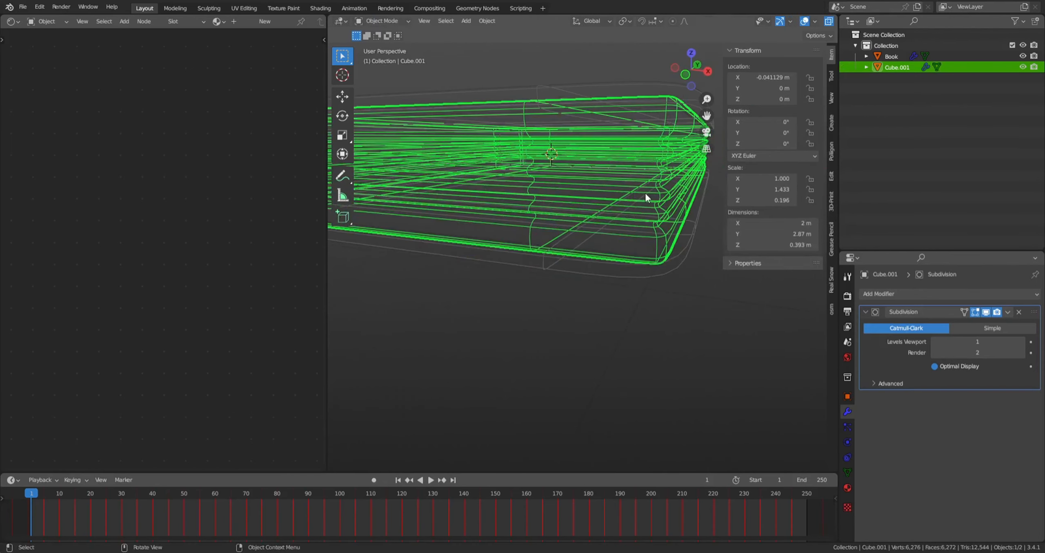
{"action": "key", "text": "shift+z"}
{"action": "mouse_move", "coordinate": [644, 191]}
{"action": "middle_mouse_down"}
{"action": "mouse_move", "coordinate": [609, 189]}
{"action": "mouse_move", "coordinate": [637, 175]}
{"action": "mouse_move", "coordinate": [651, 179]}
{"action": "mouse_move", "coordinate": [604, 209]}
{"action": "mouse_move", "coordinate": [680, 212]}
{"action": "mouse_move", "coordinate": [676, 187]}
{"action": "mouse_move", "coordinate": [678, 209]}
{"action": "mouse_move", "coordinate": [505, 196]}
{"action": "mouse_move", "coordinate": [609, 166]}
{"action": "mouse_move", "coordinate": [567, 201]}
{"action": "mouse_move", "coordinate": [519, 201]}
{"action": "mouse_move", "coordinate": [474, 223]}
{"action": "mouse_move", "coordinate": [332, 228]}
{"action": "mouse_move", "coordinate": [748, 209]}
{"action": "mouse_move", "coordinate": [717, 193]}
{"action": "mouse_move", "coordinate": [703, 203]}
{"action": "middle_mouse_up"}
{"action": "key", "text": "n"}
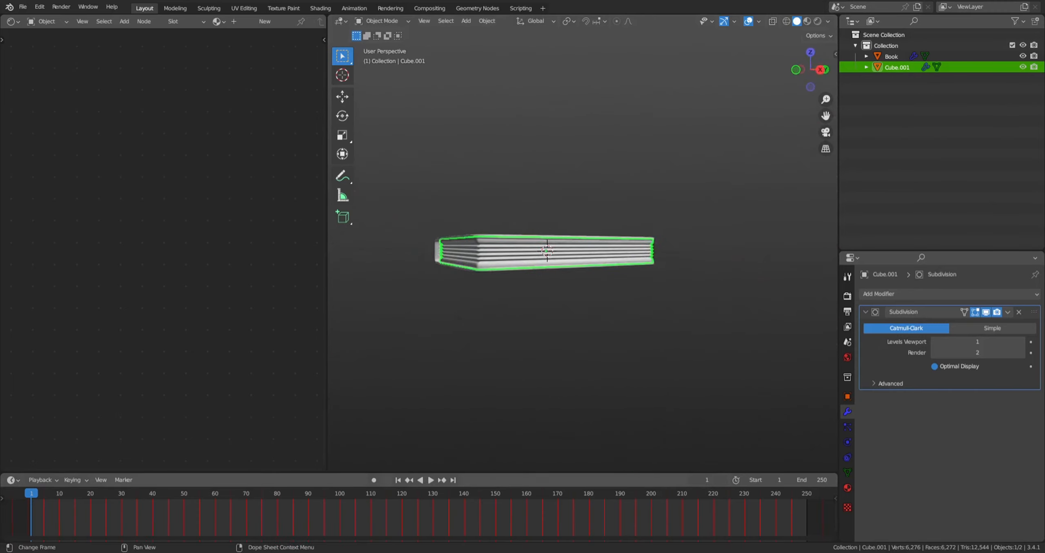